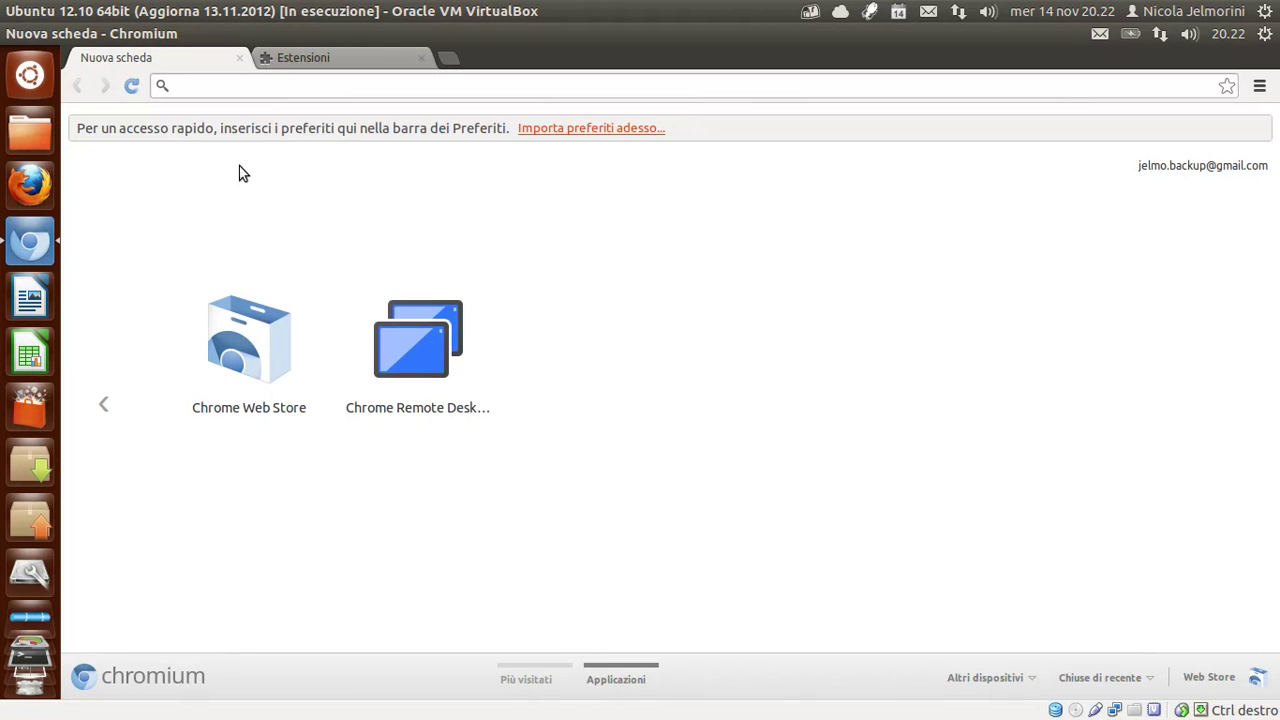
From the Estensioni page, open the Chrome Web Store via 'Prova altre estensioni'.
mouse_move(157, 44)
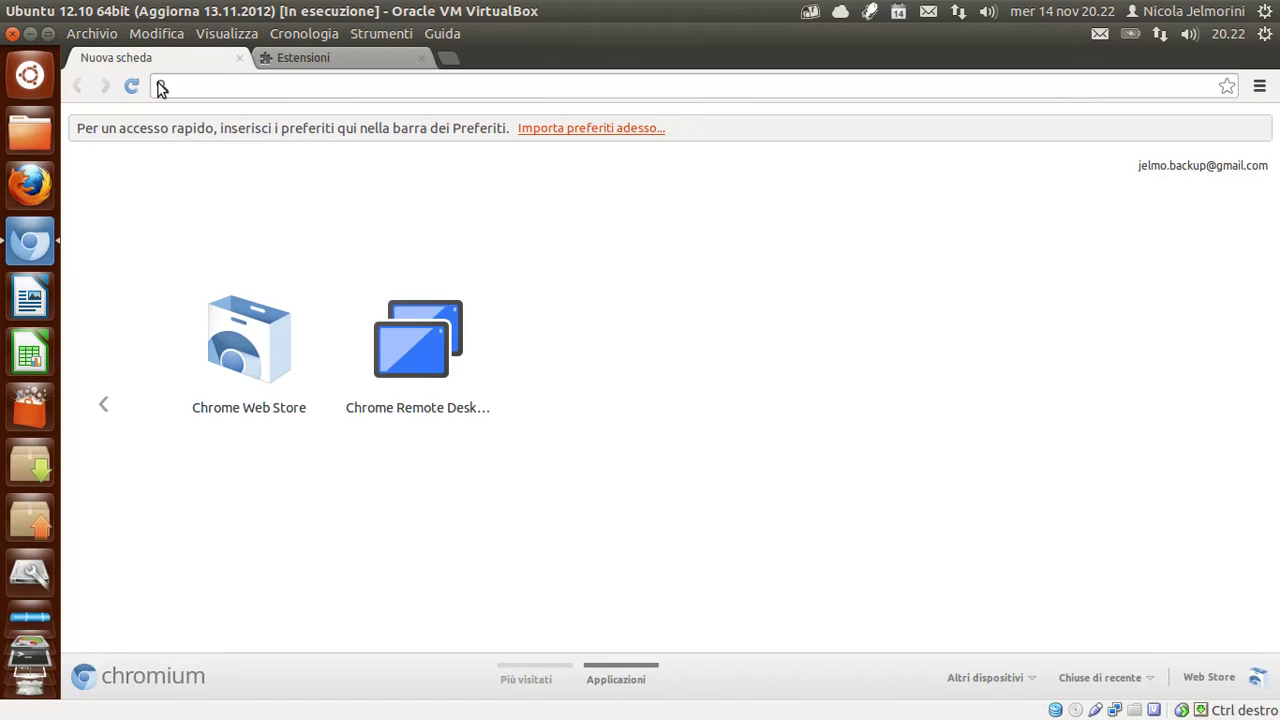
click(379, 65)
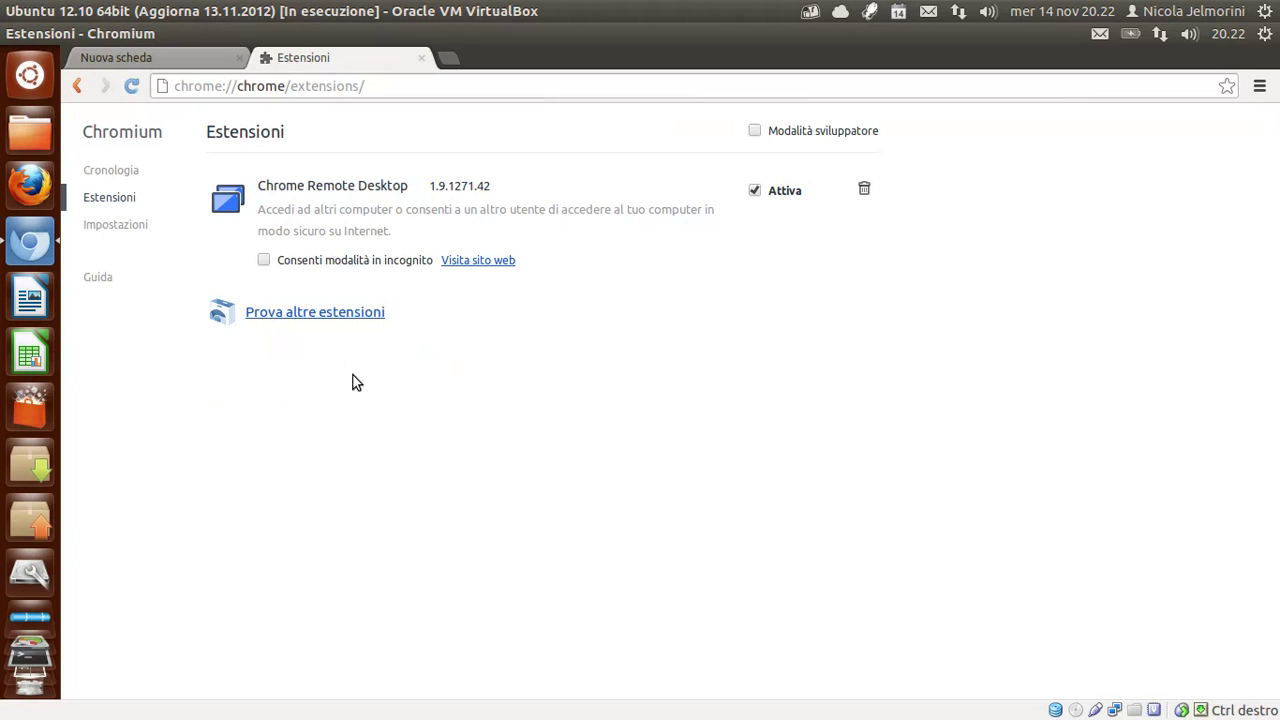
click(297, 314)
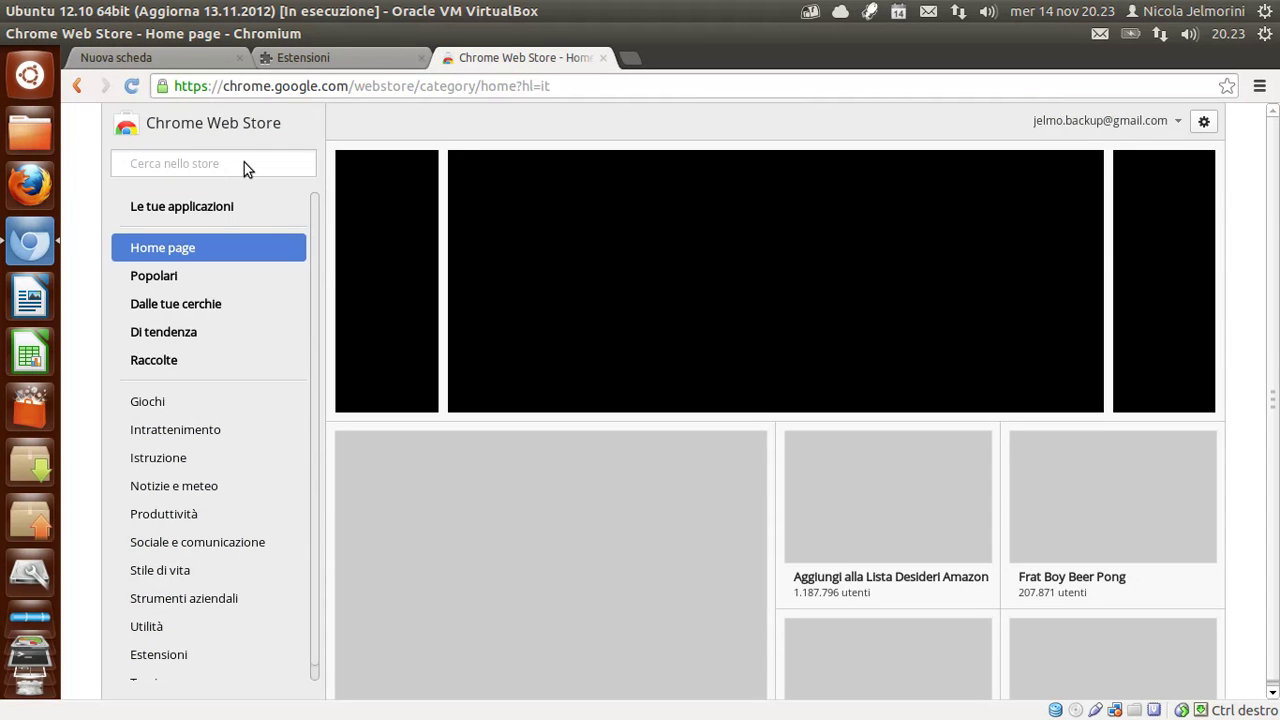
Search the store for 'passter' and start adding the Passster extension.
click(244, 162)
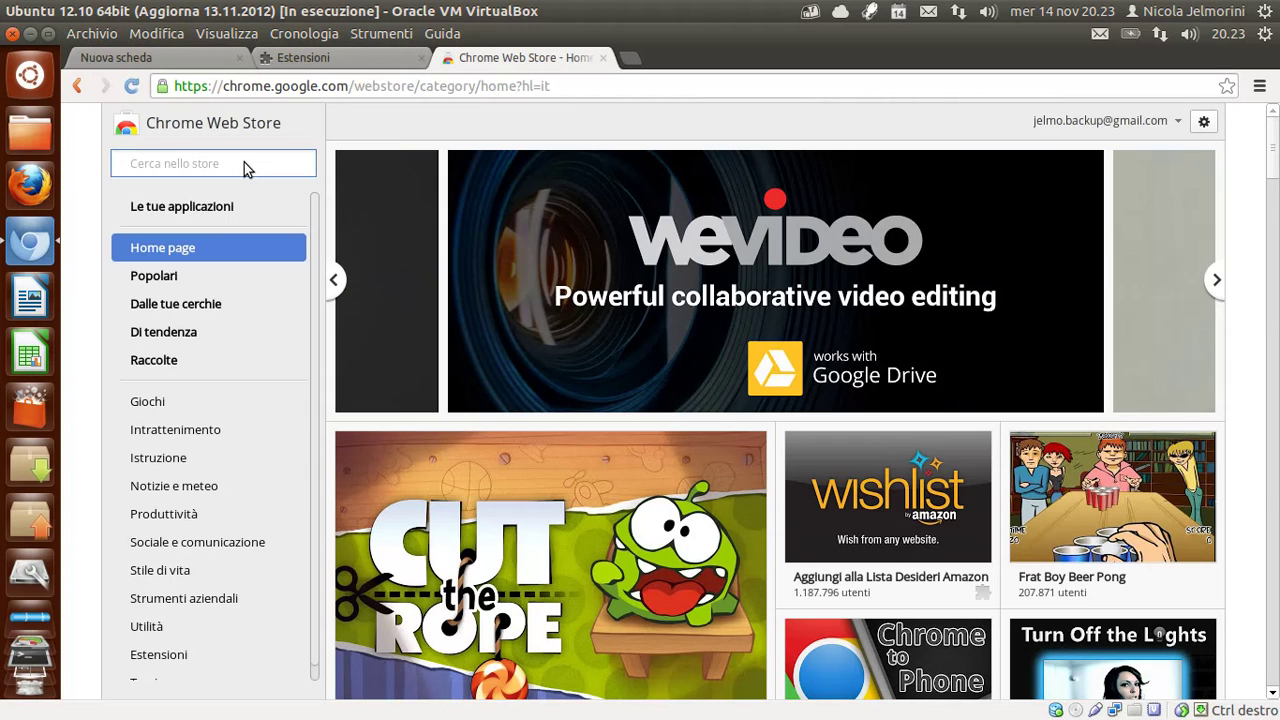
text(passter)
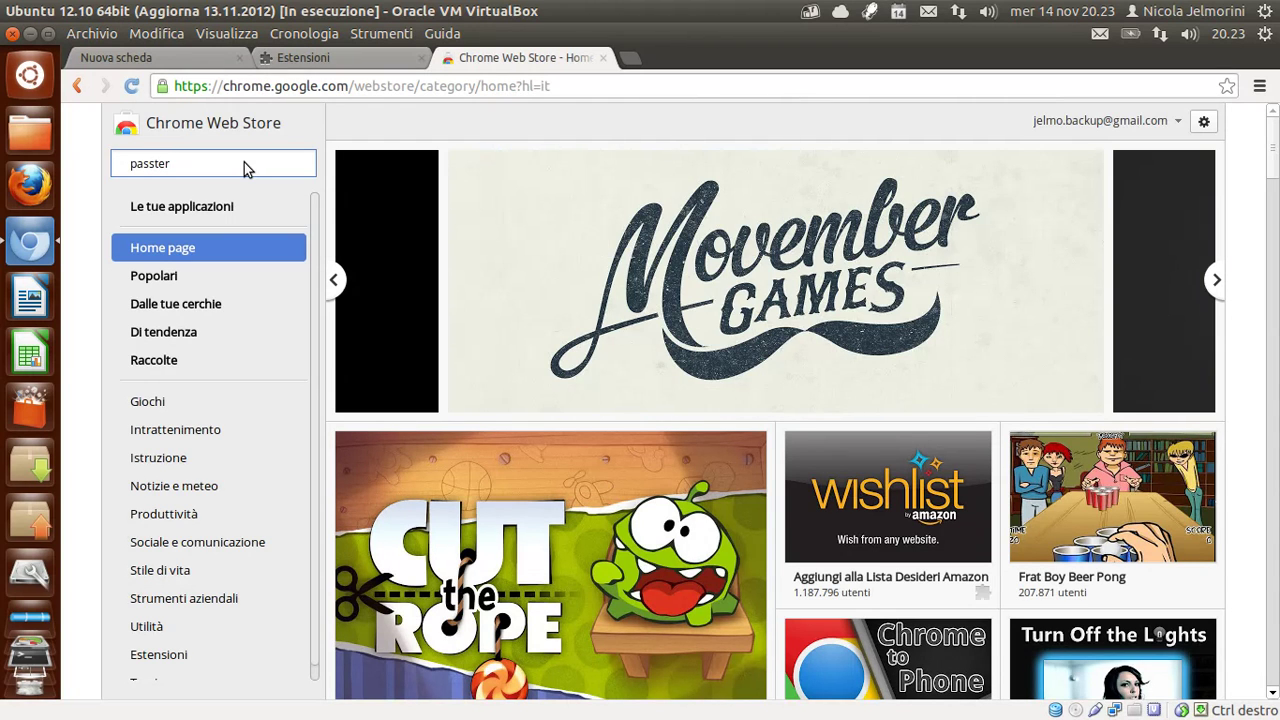
key(Return)
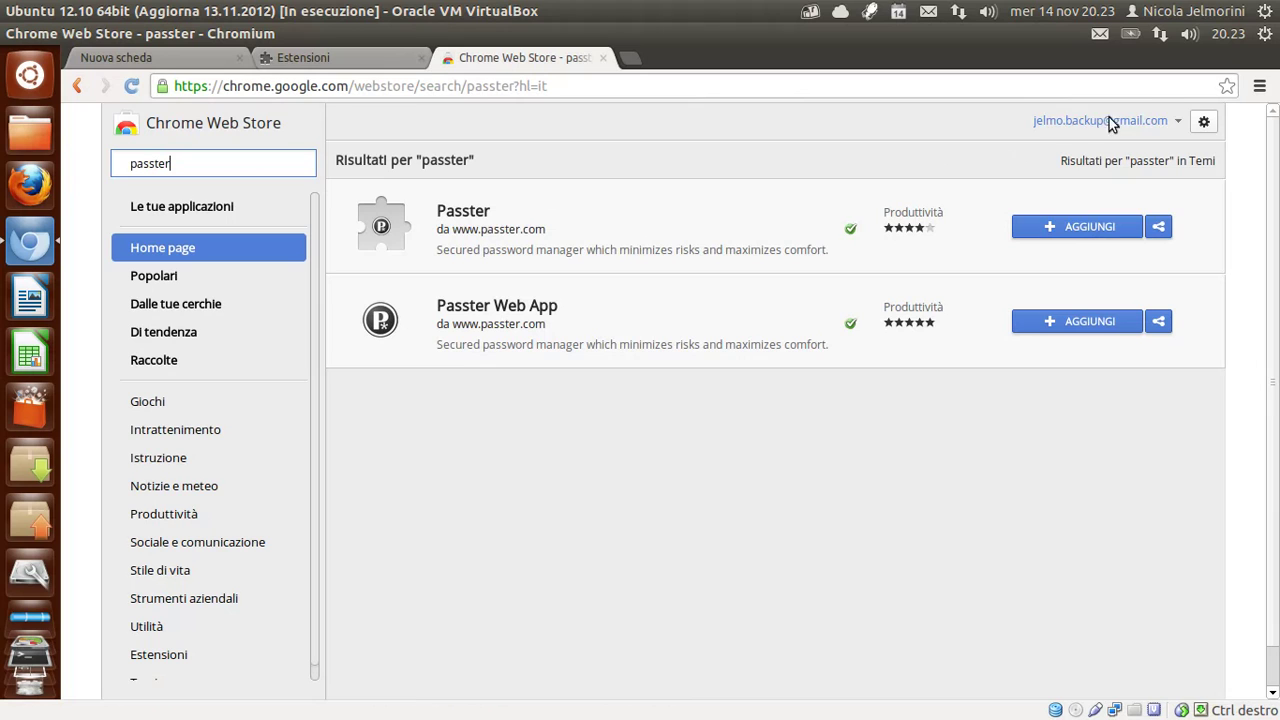
click(1084, 229)
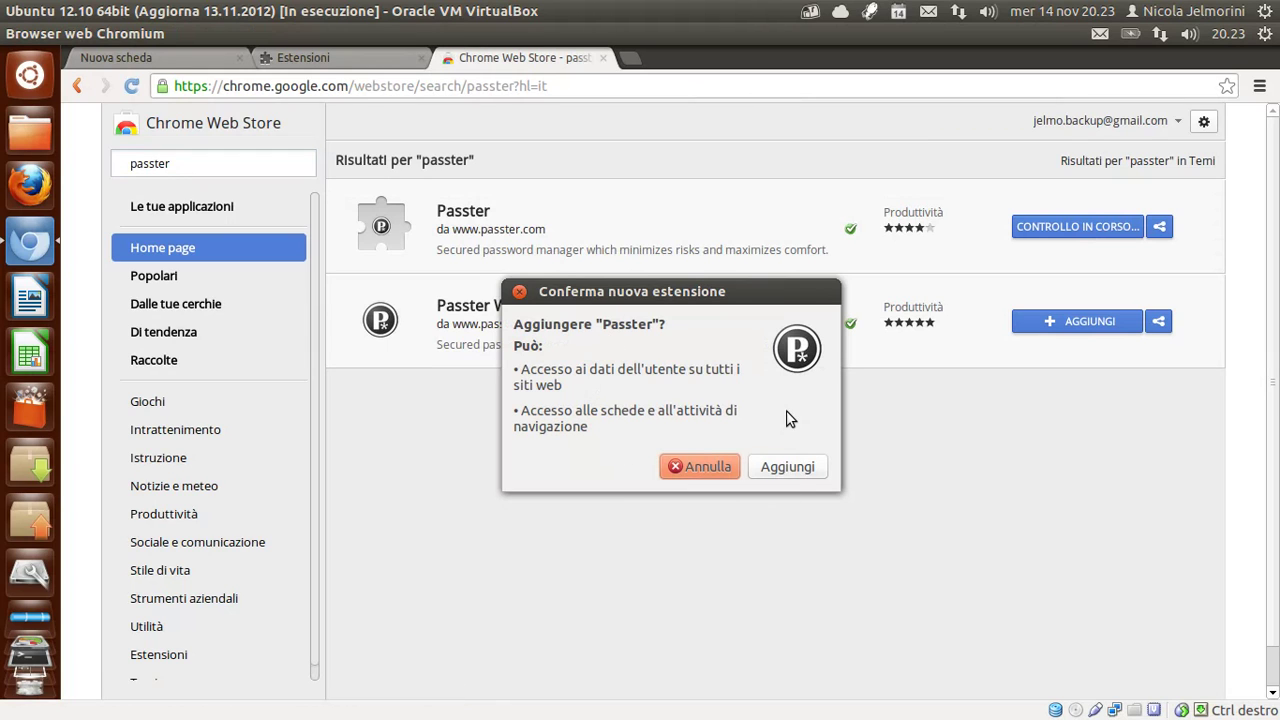
Confirm adding Passster, close the Web Store tab, and check Passster 1.2.9 on Estensioni.
click(797, 474)
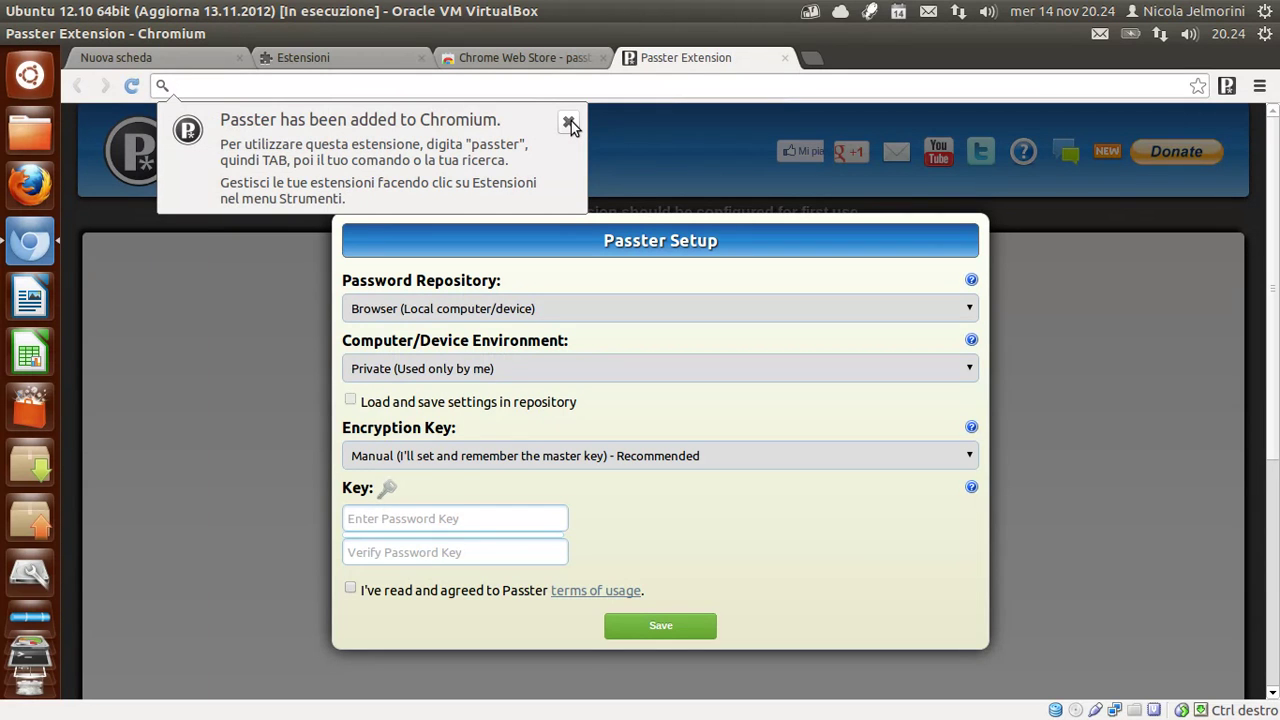
click(569, 123)
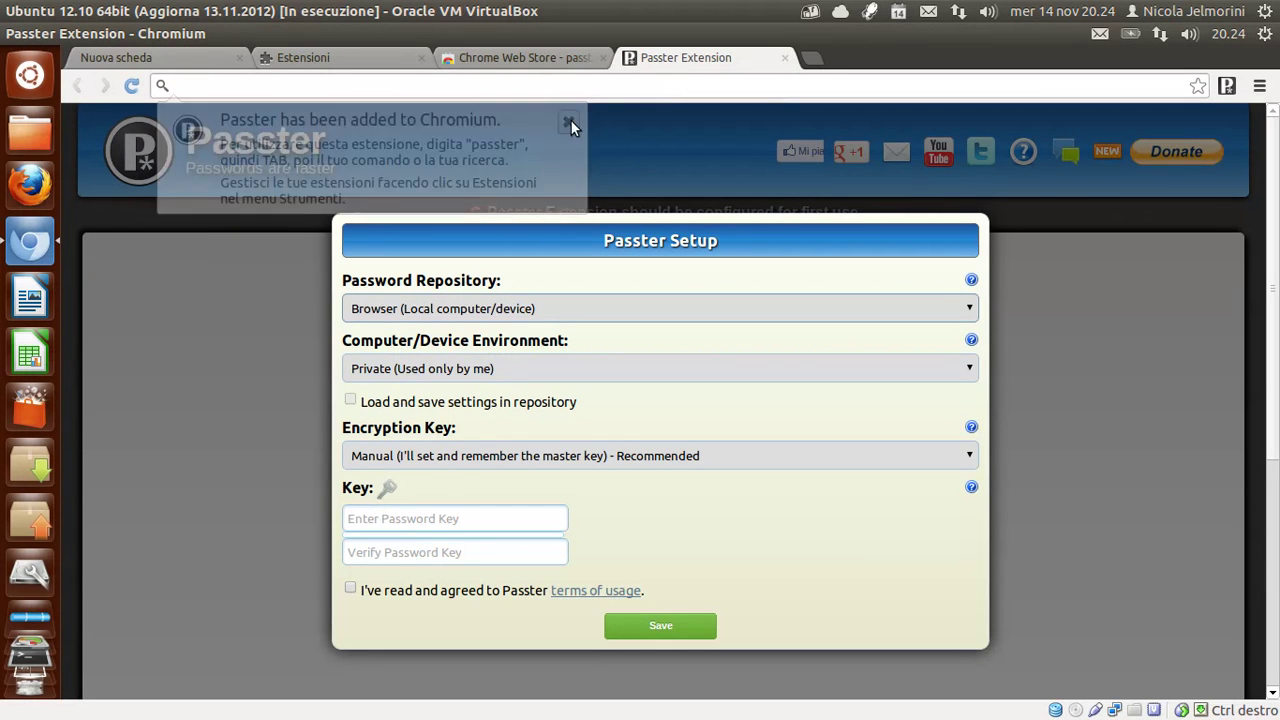
click(550, 60)
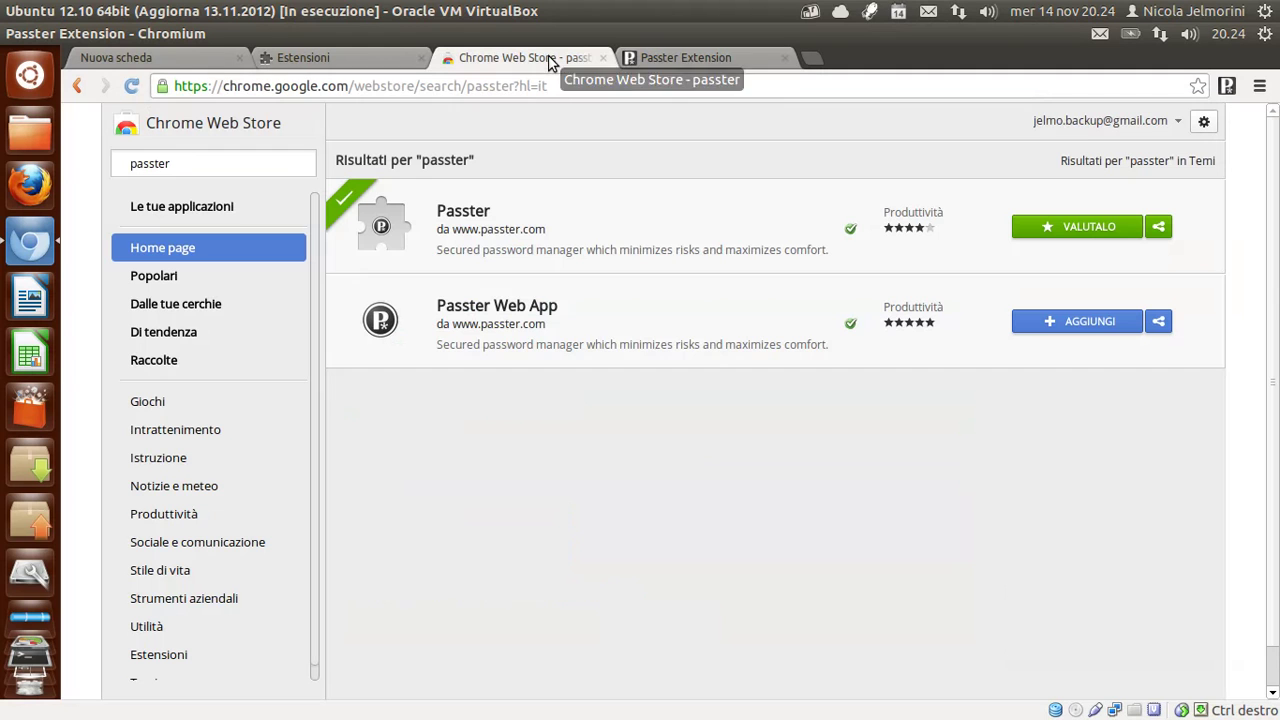
click(603, 57)
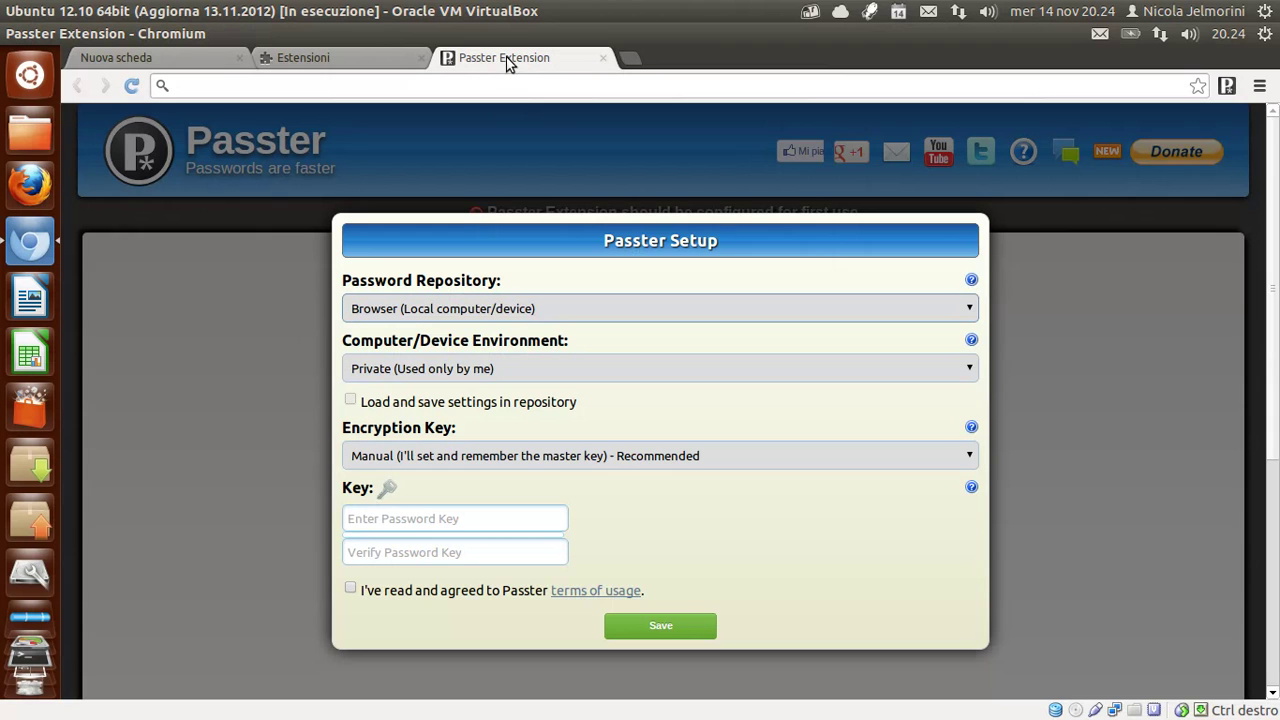
click(345, 58)
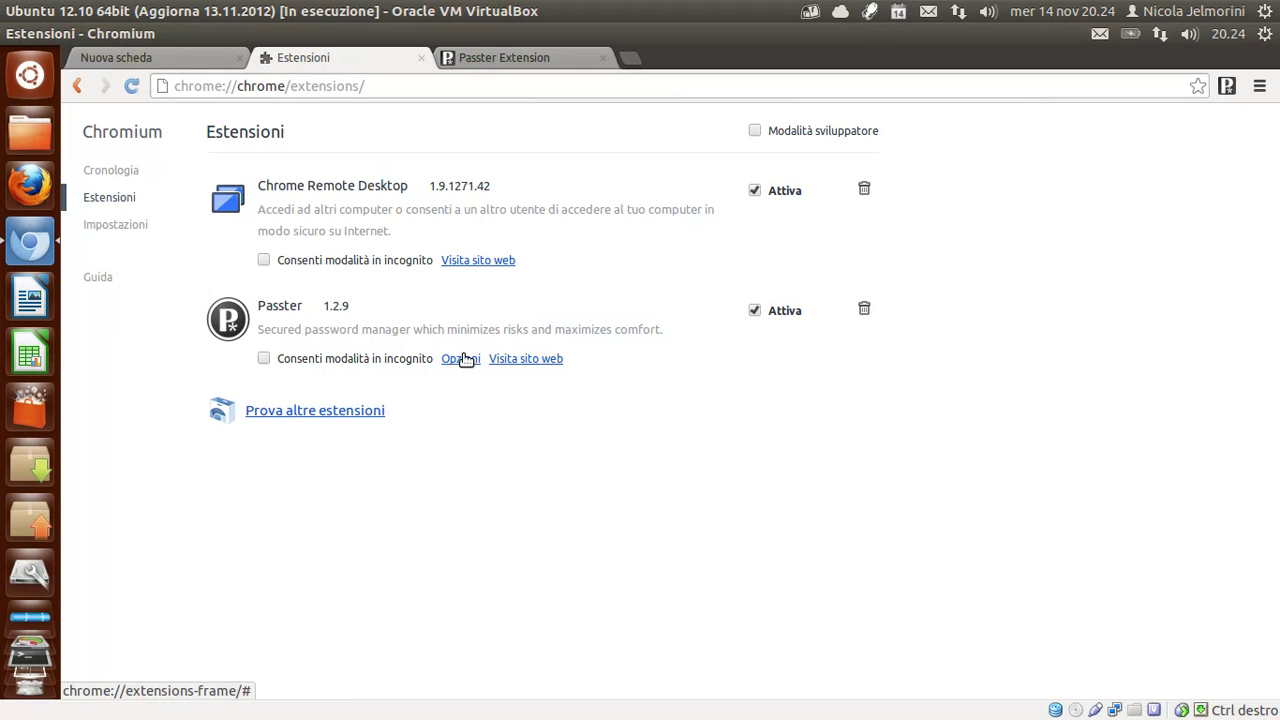
In Passster setup, pick 'Google Docs (Remote Google servers)' as the password repository.
click(497, 61)
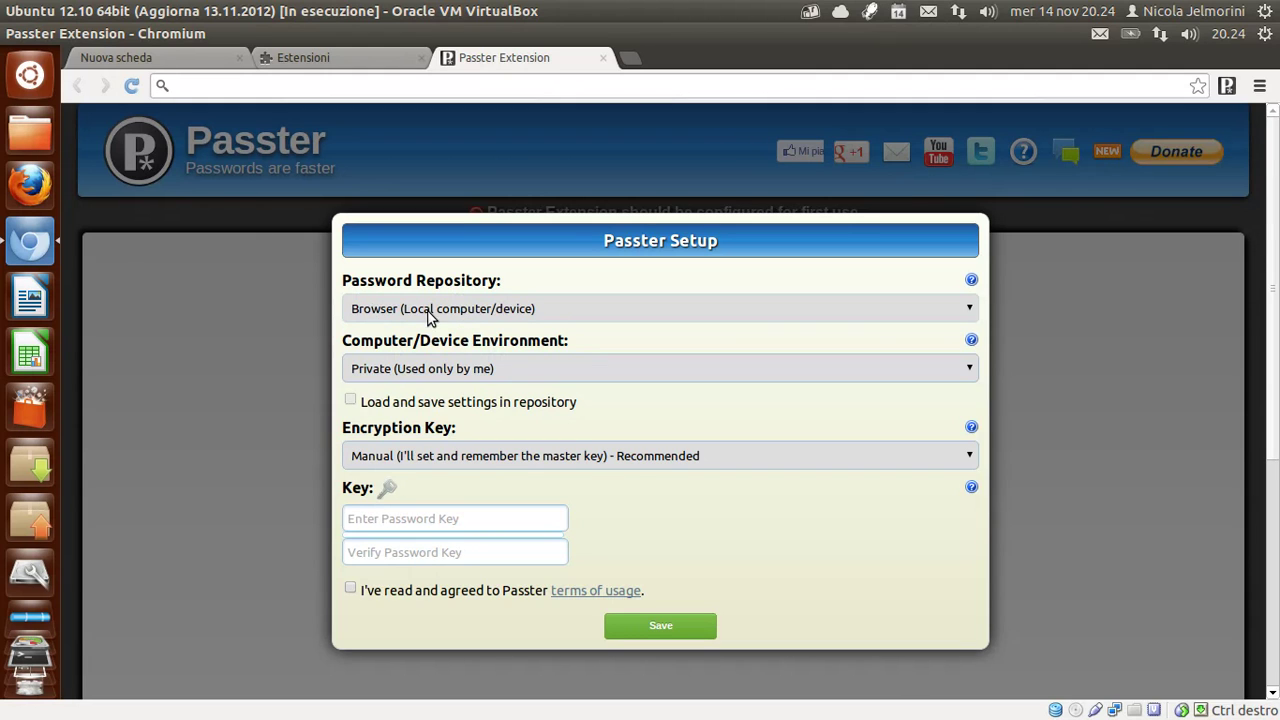
click(972, 311)
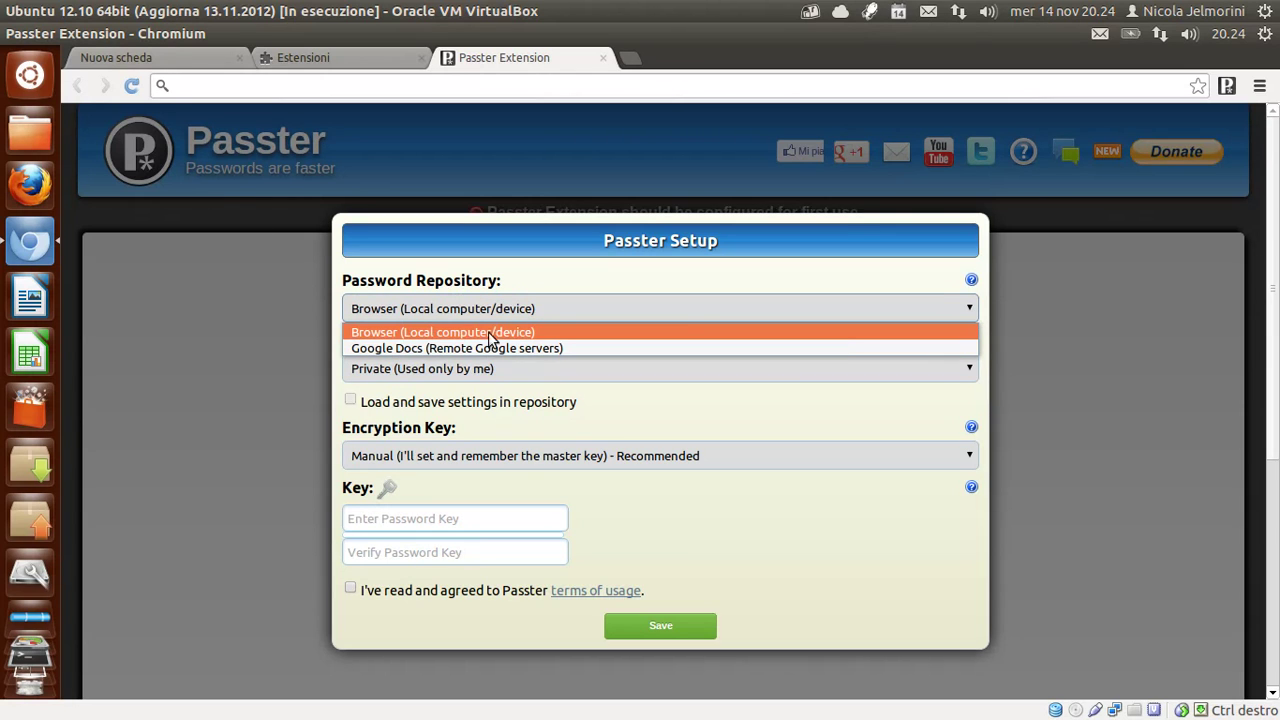
click(412, 348)
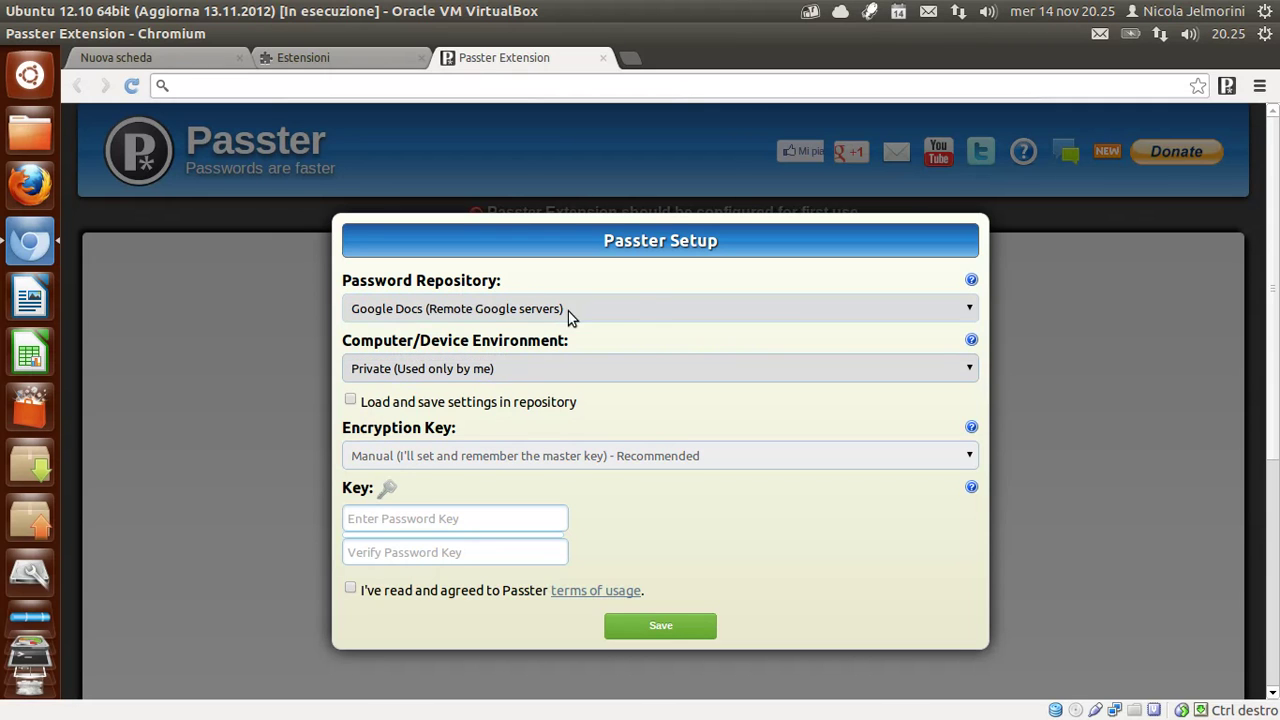
click(643, 306)
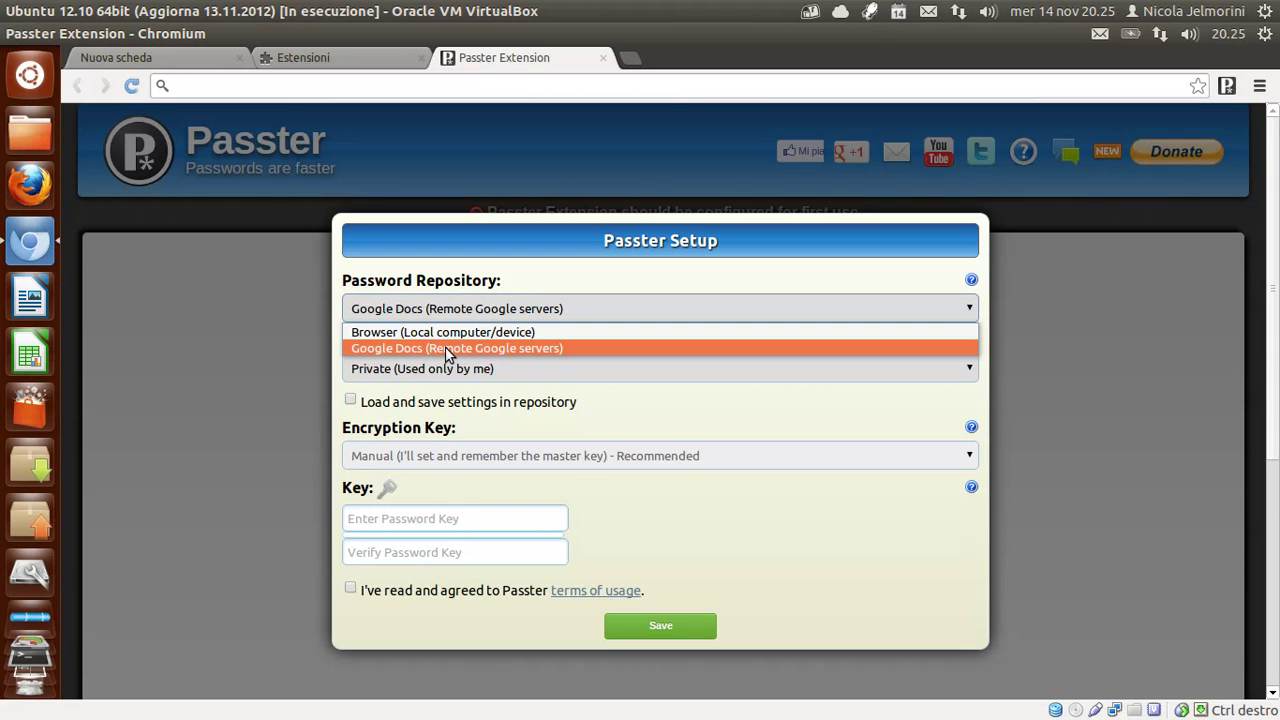
click(448, 350)
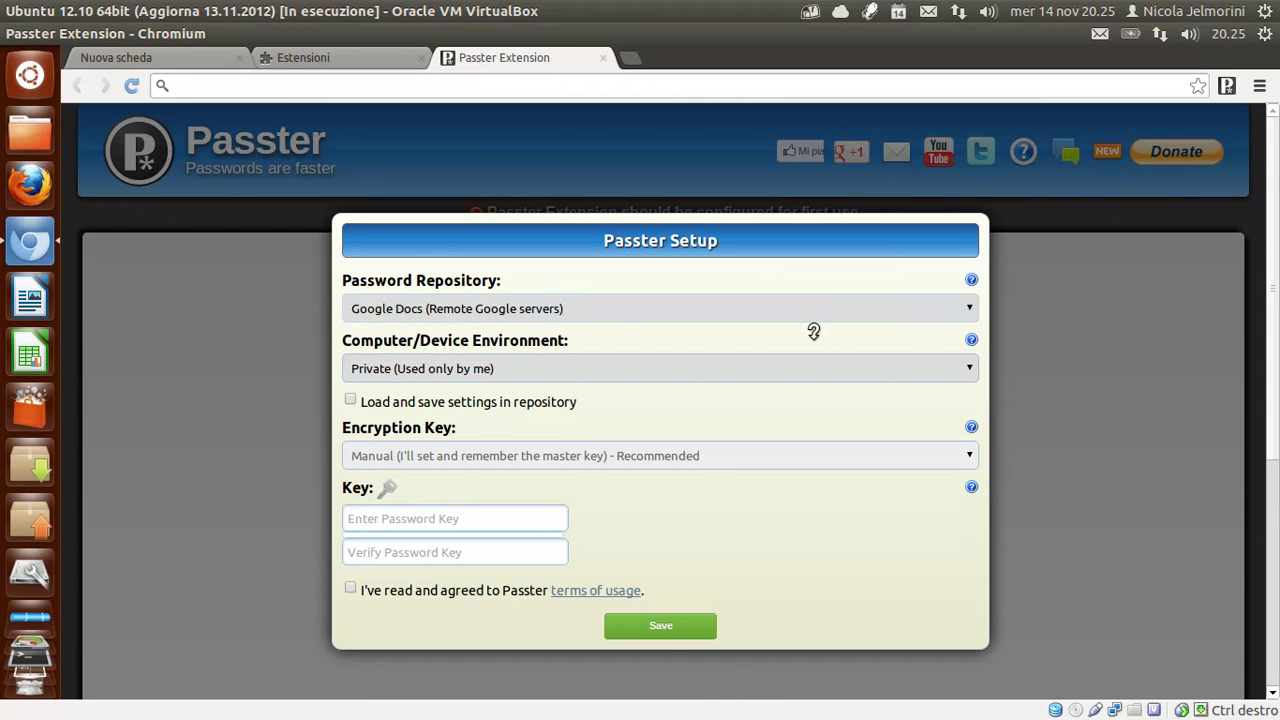
mouse_move(964, 335)
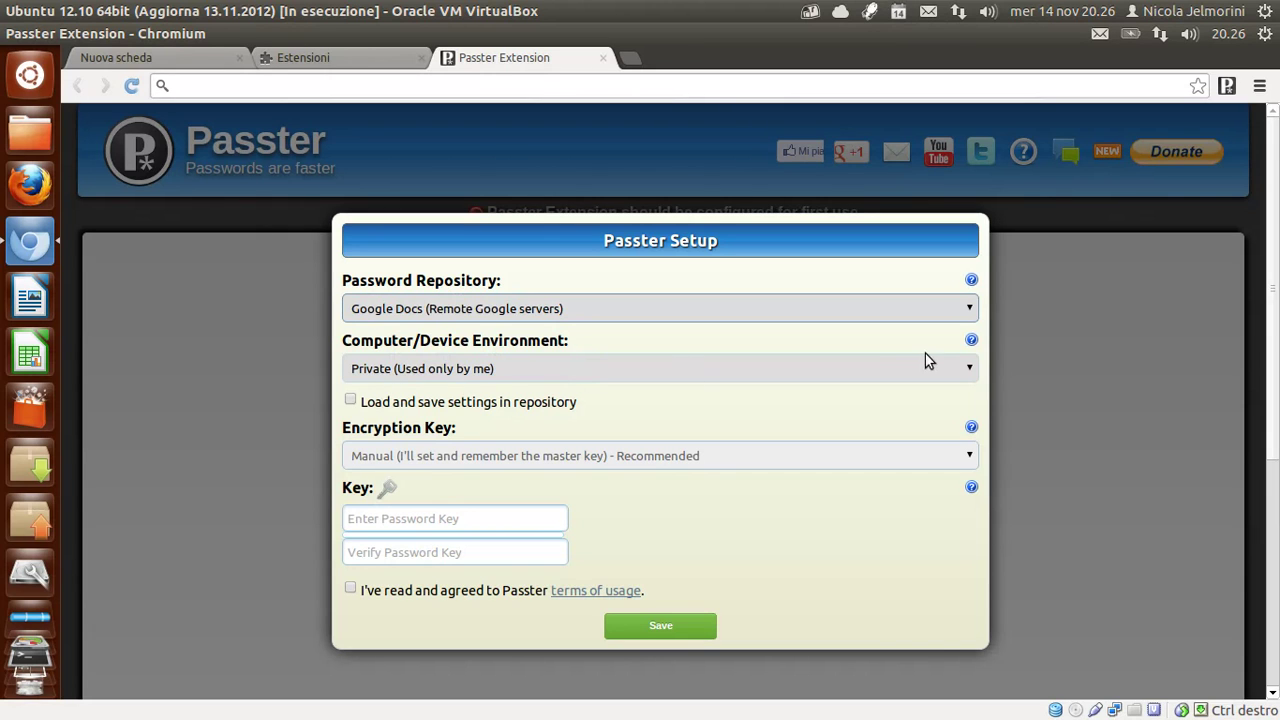
click(970, 370)
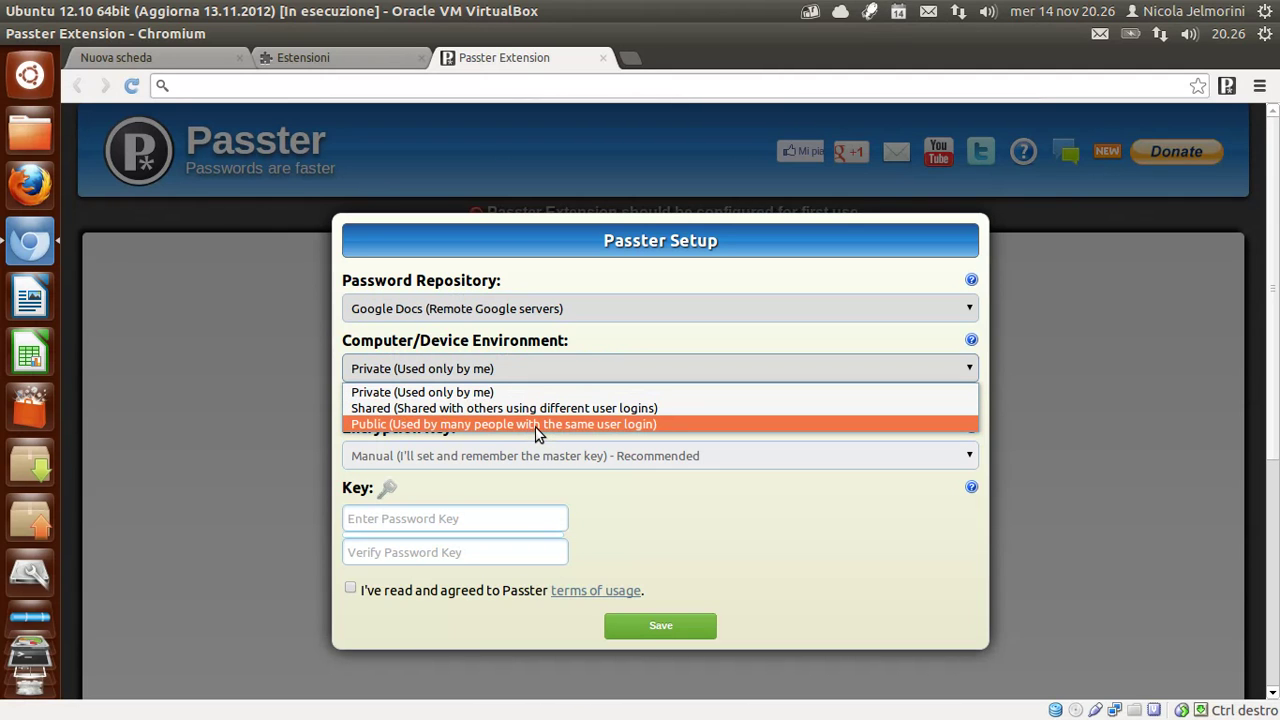
click(455, 395)
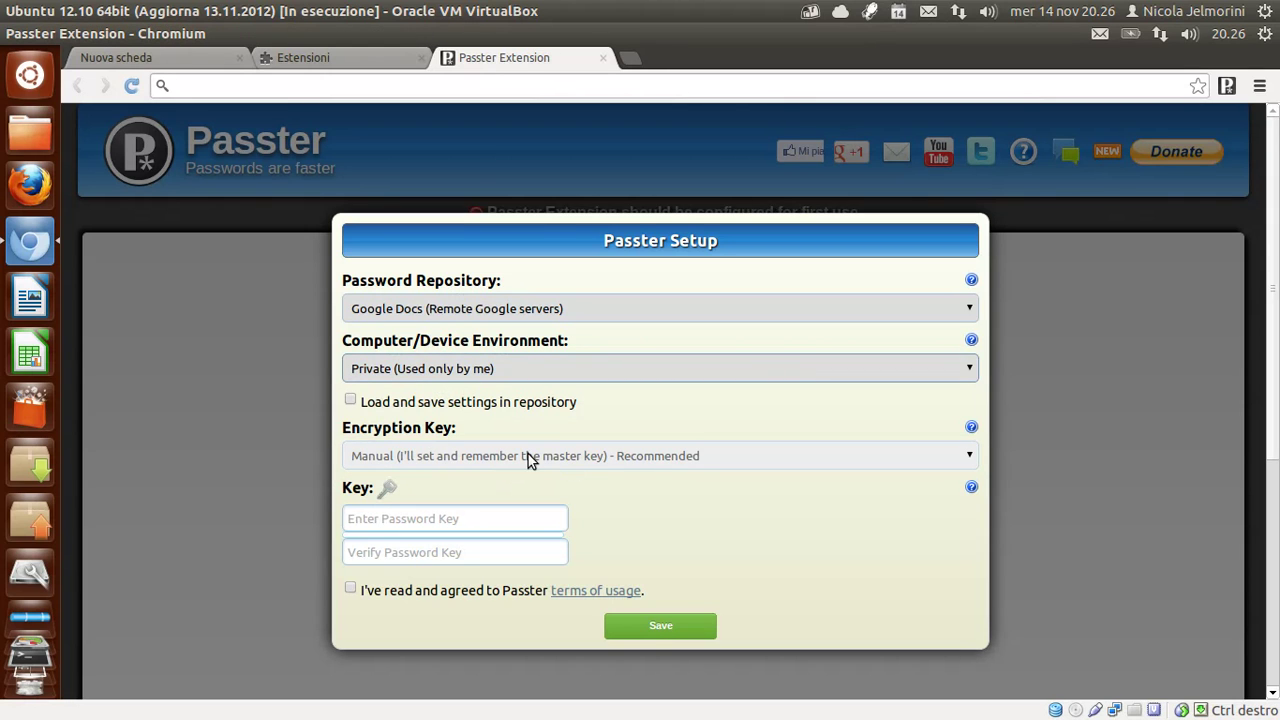
click(380, 519)
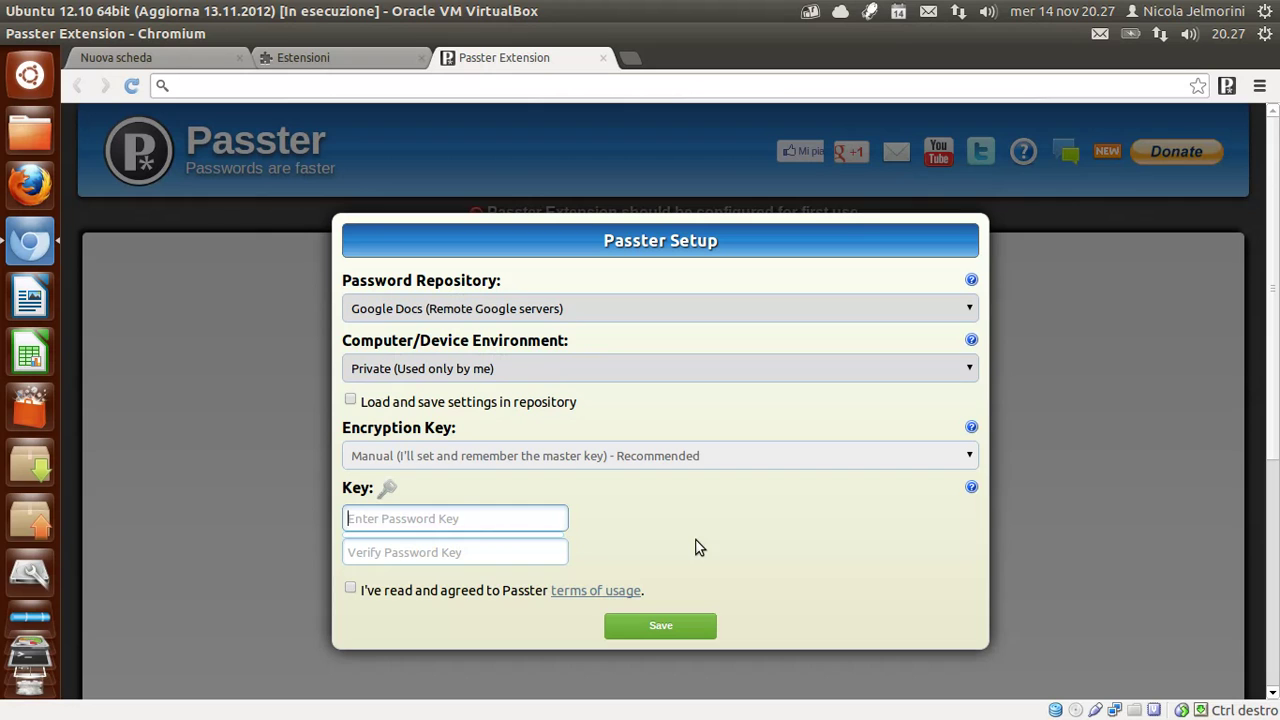
Enter and verify the master password key, accept the terms of usage, and save the setup.
text(•••••)
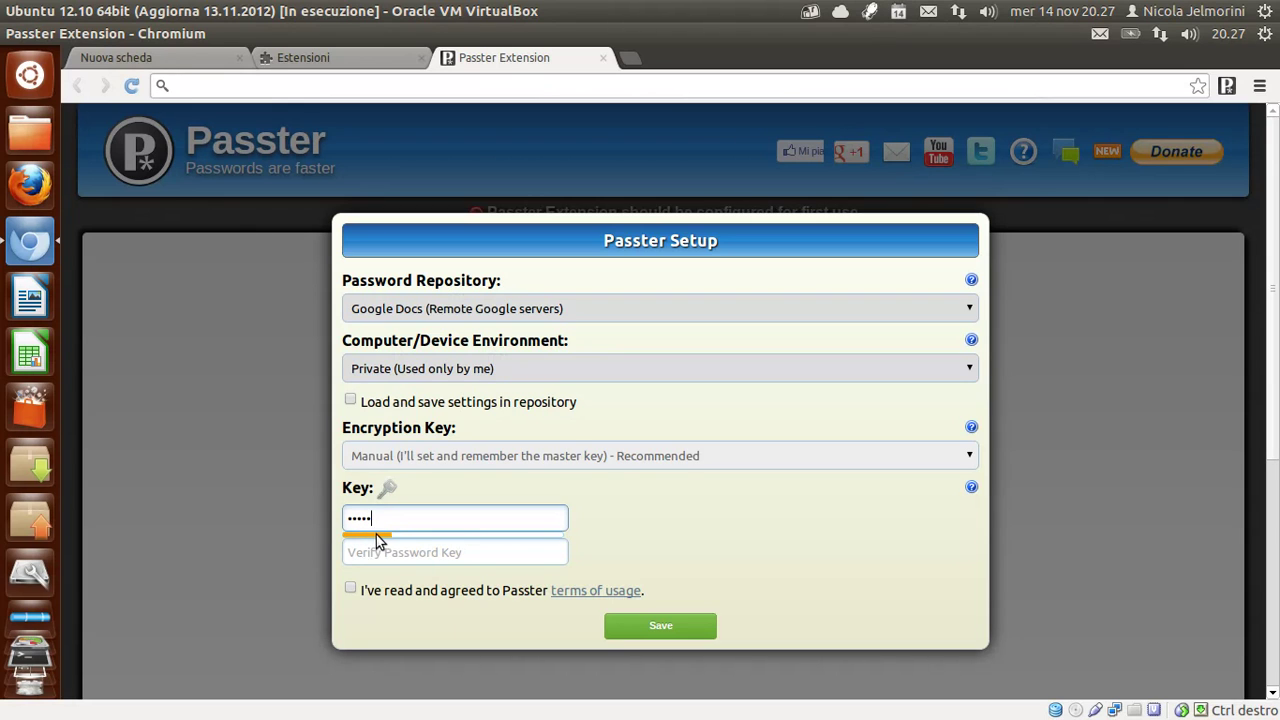
mouse_move(379, 533)
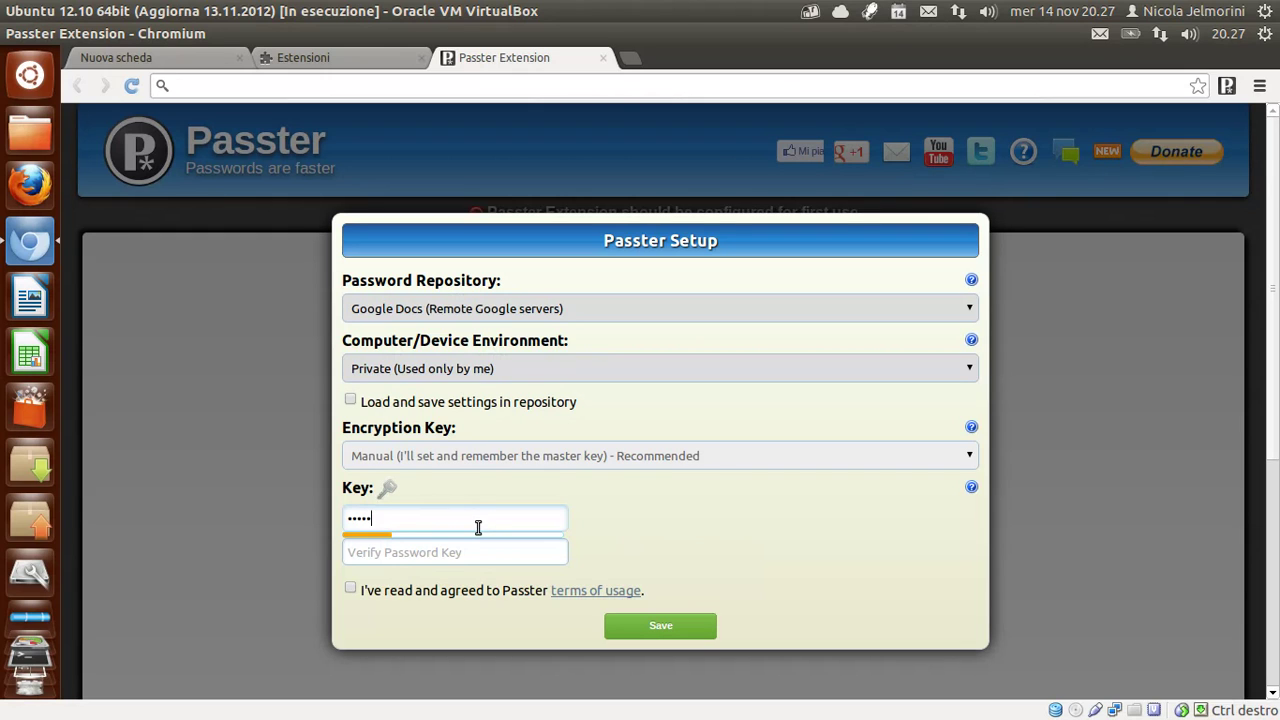
key(Tab)
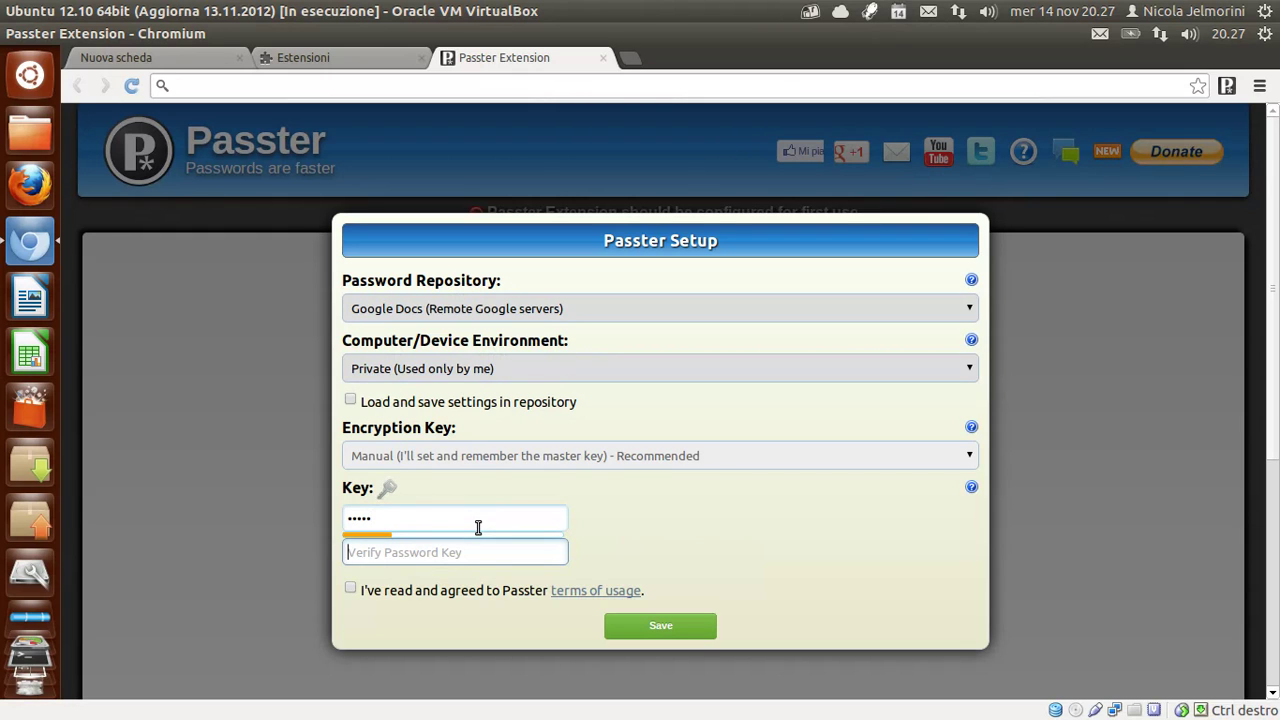
text(abcde)
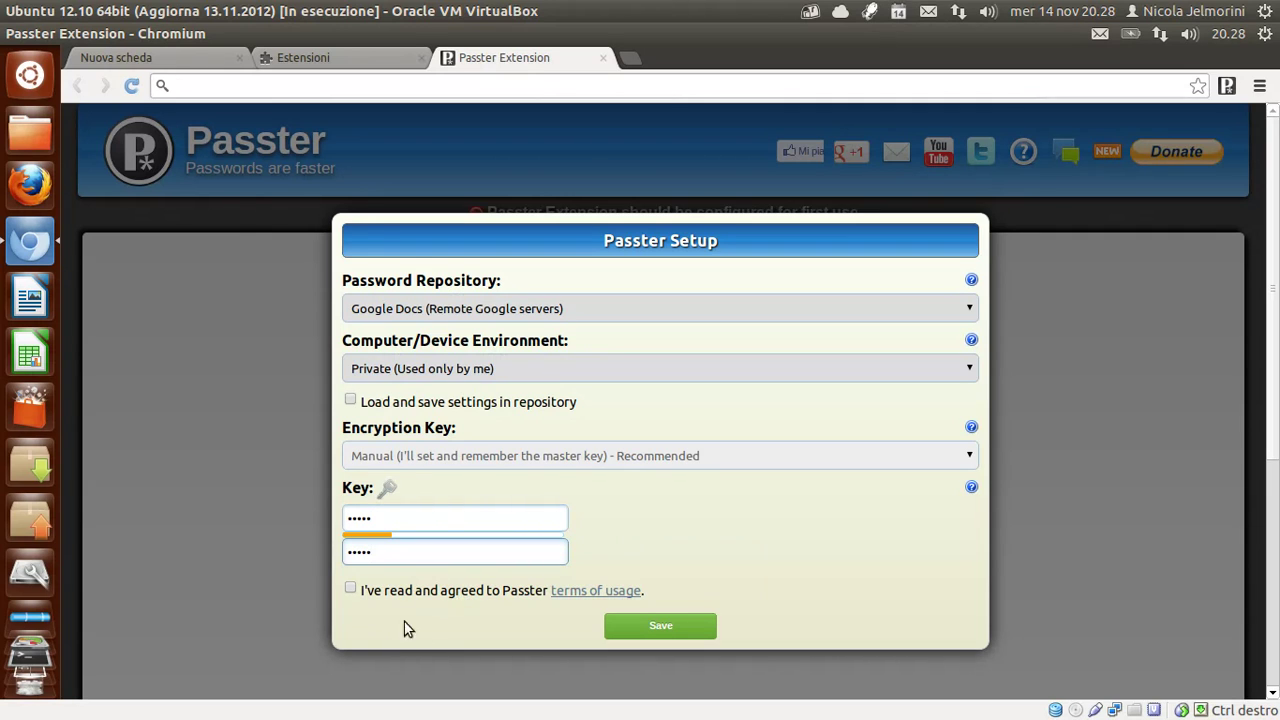
click(350, 590)
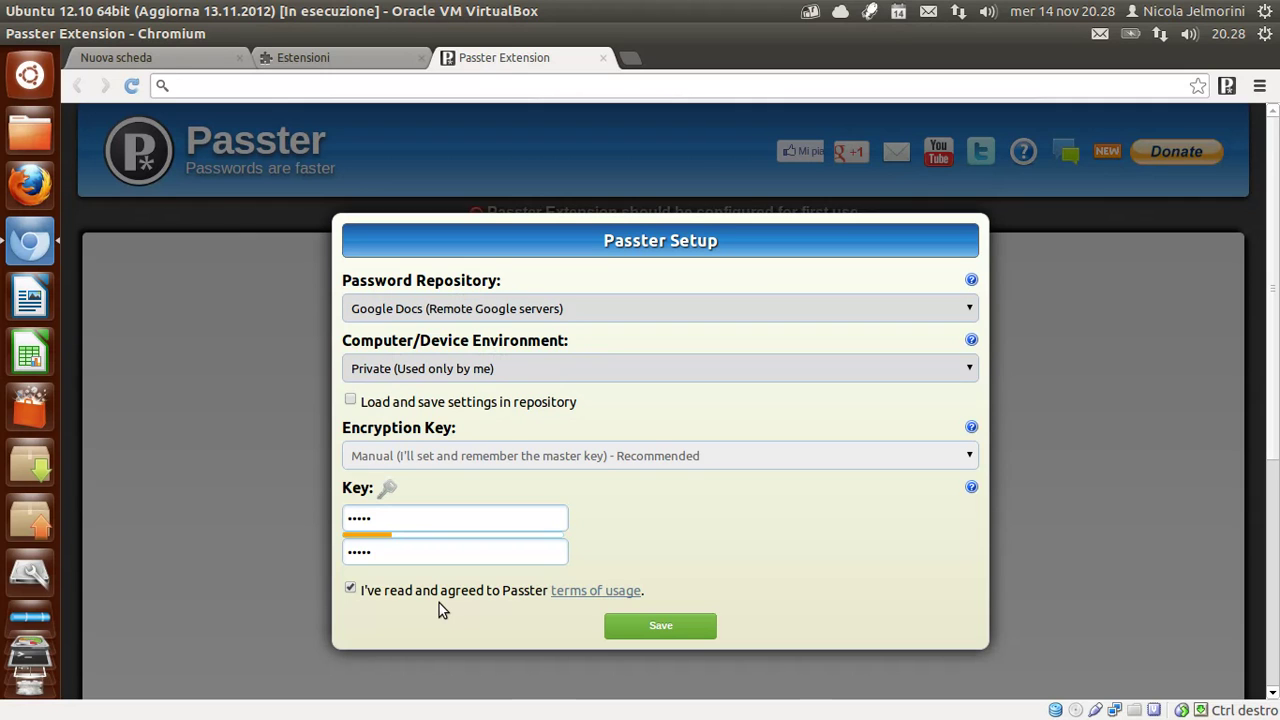
click(690, 627)
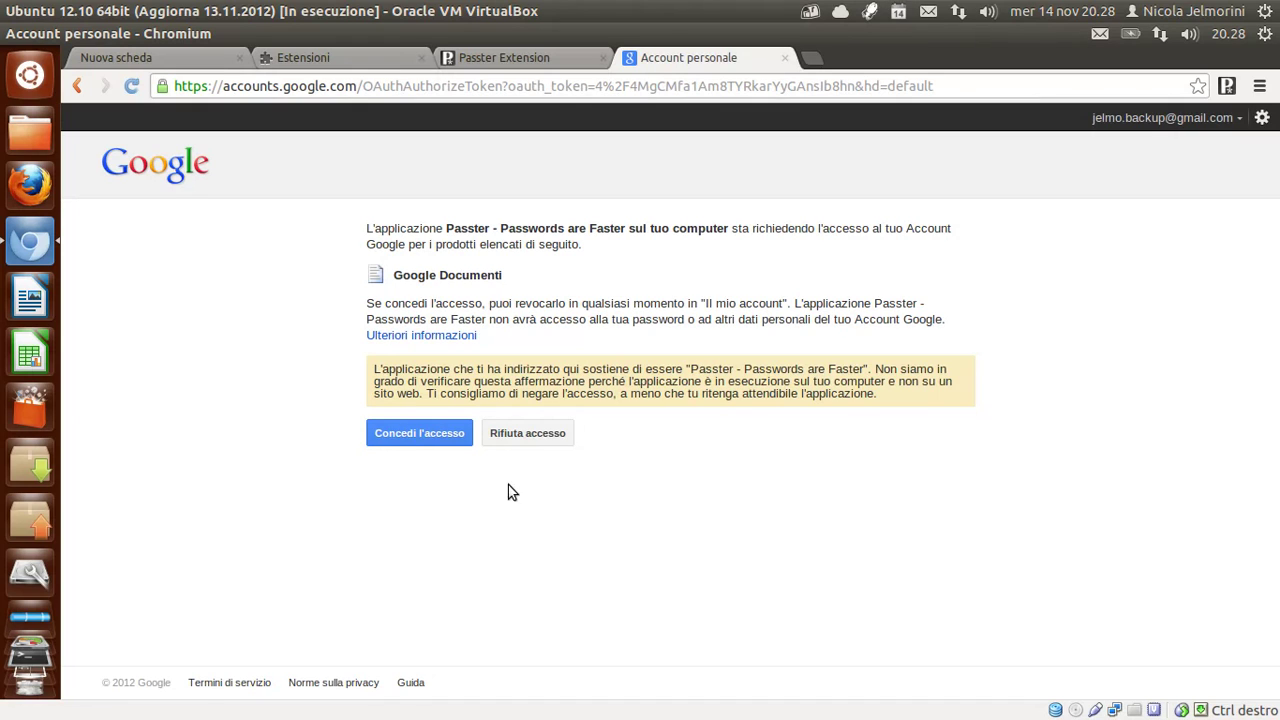
Grant Passster access to Google Documenti with 'Concedi l'accesso'.
click(443, 437)
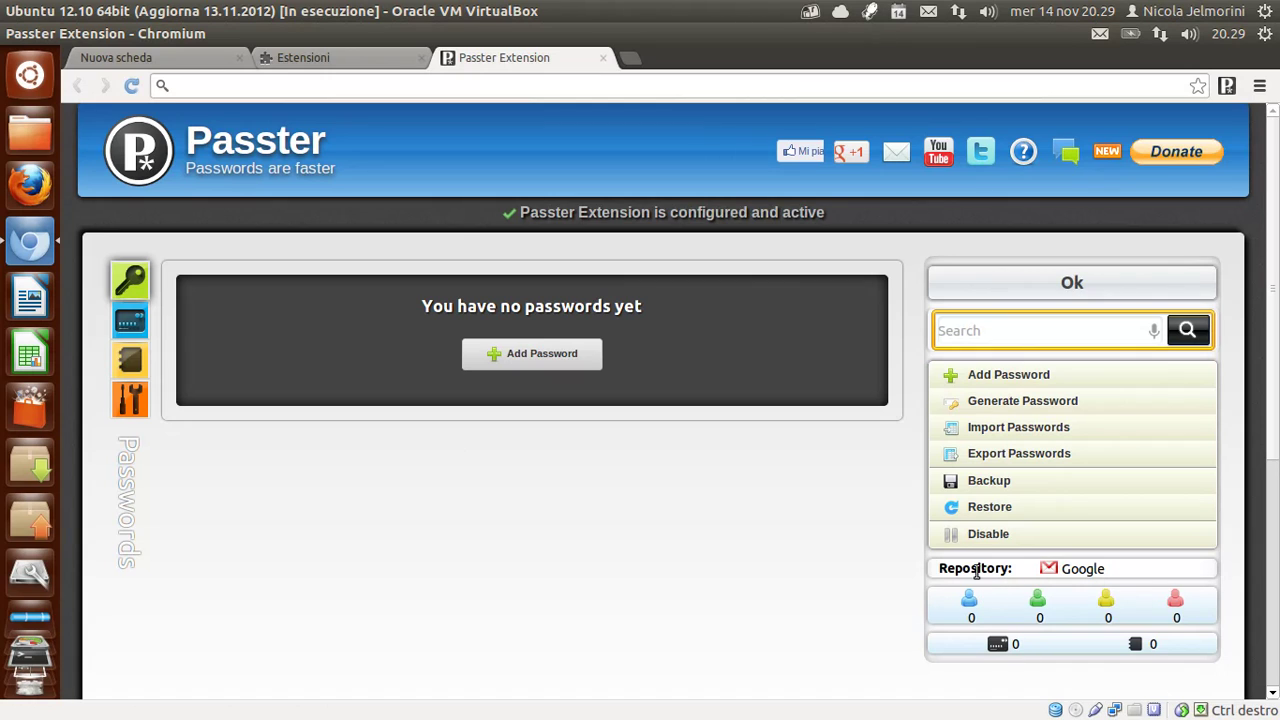
double_click(934, 569)
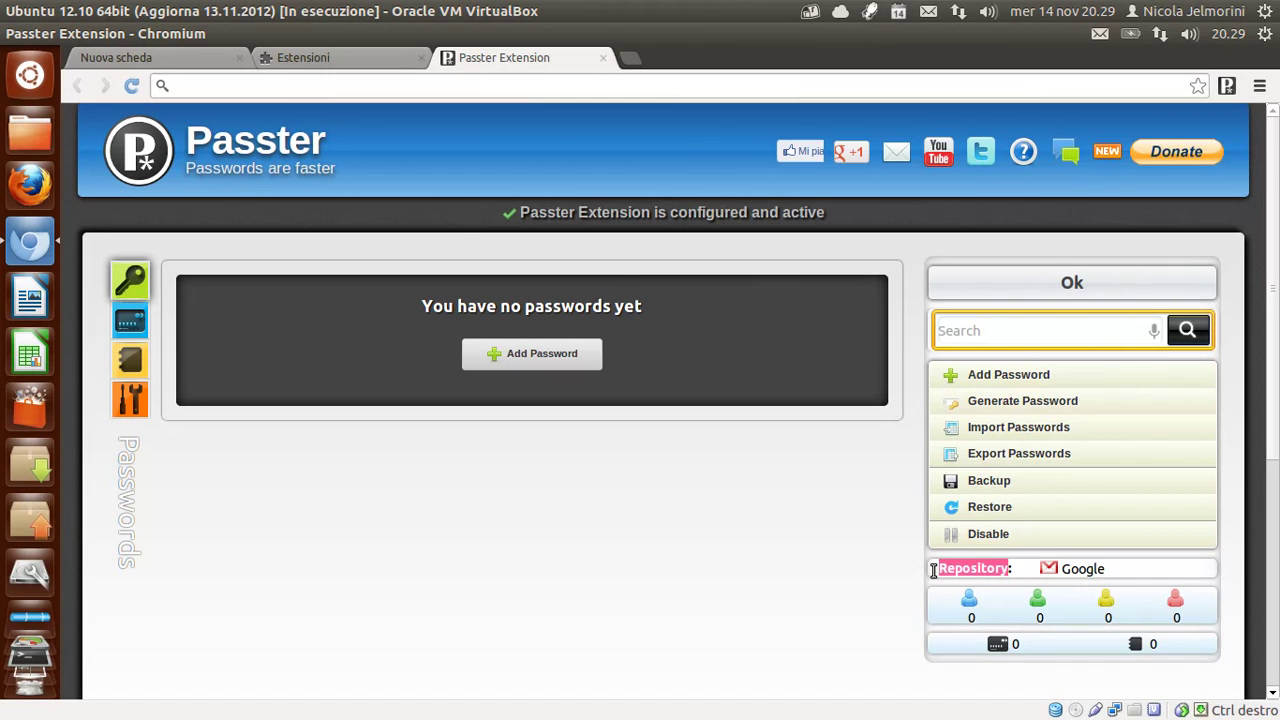
click(1028, 571)
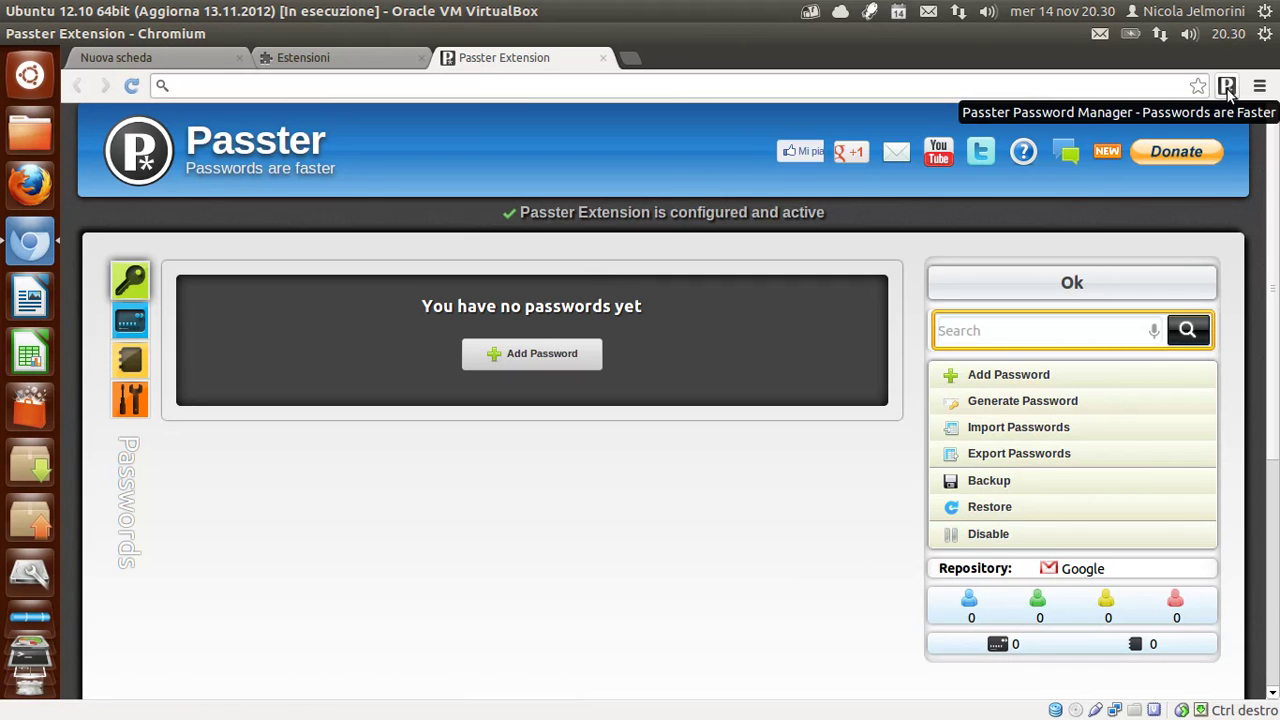
click(1228, 88)
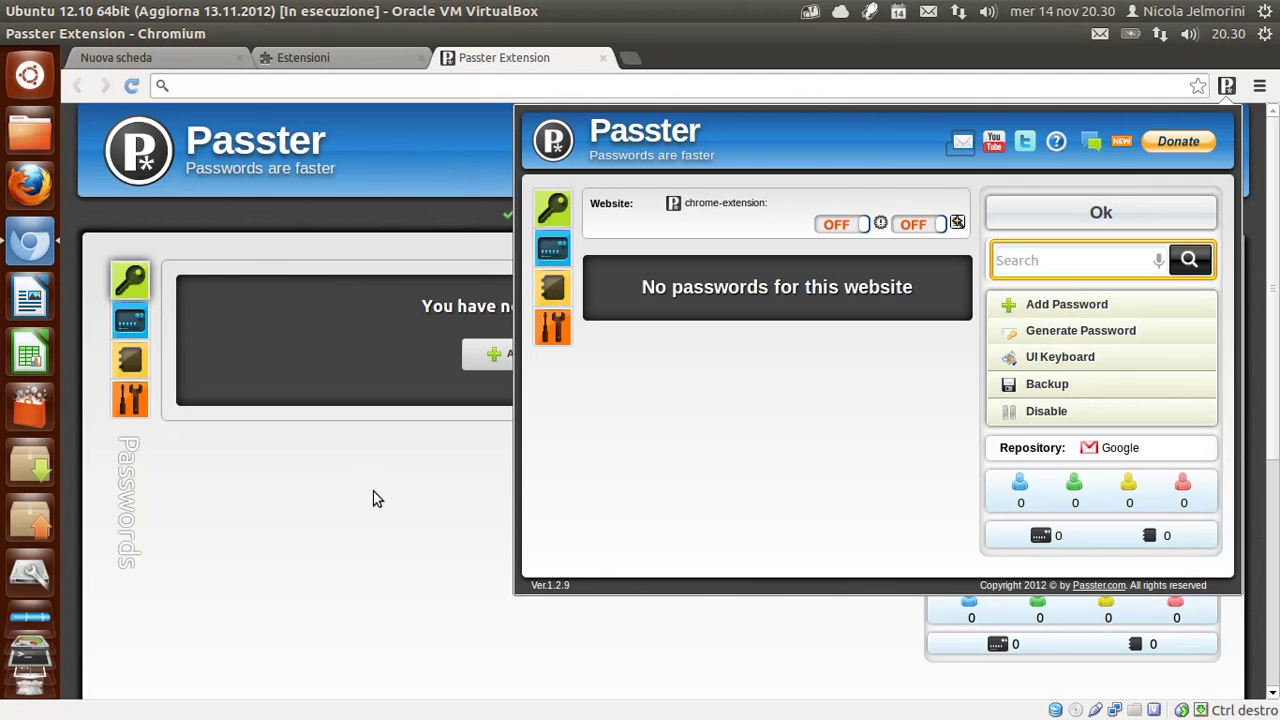
click(497, 62)
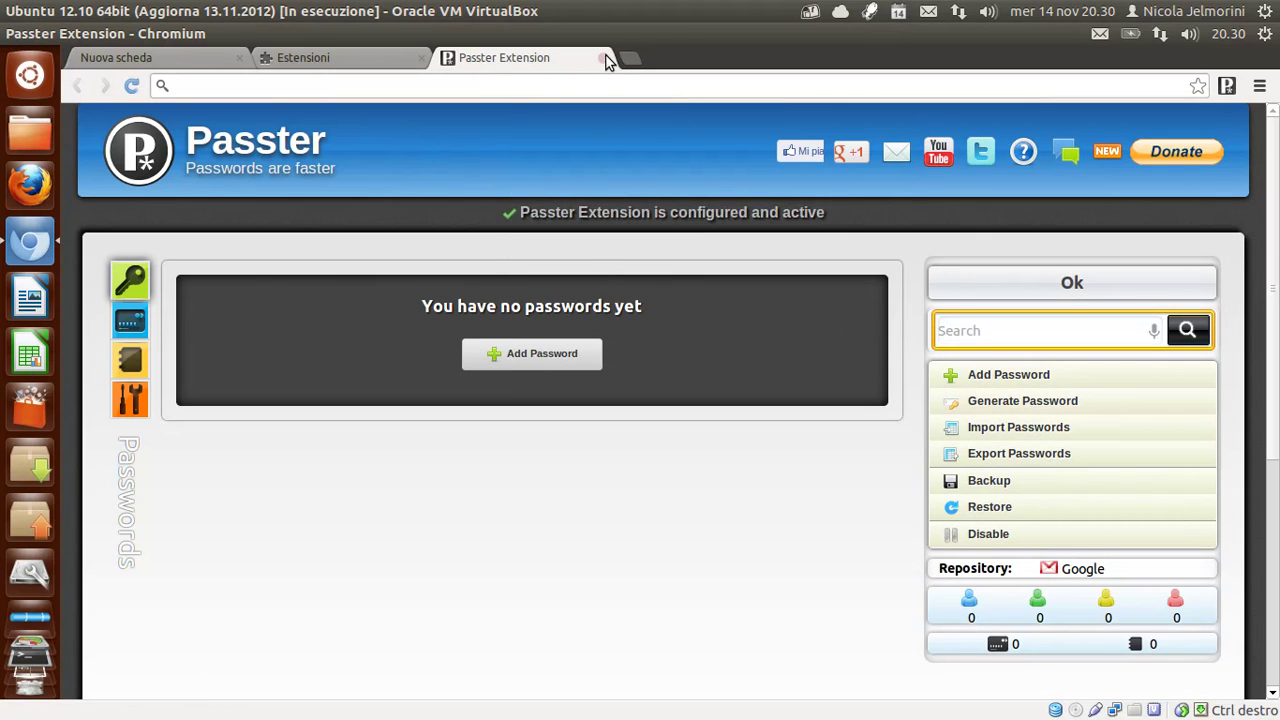
click(1226, 87)
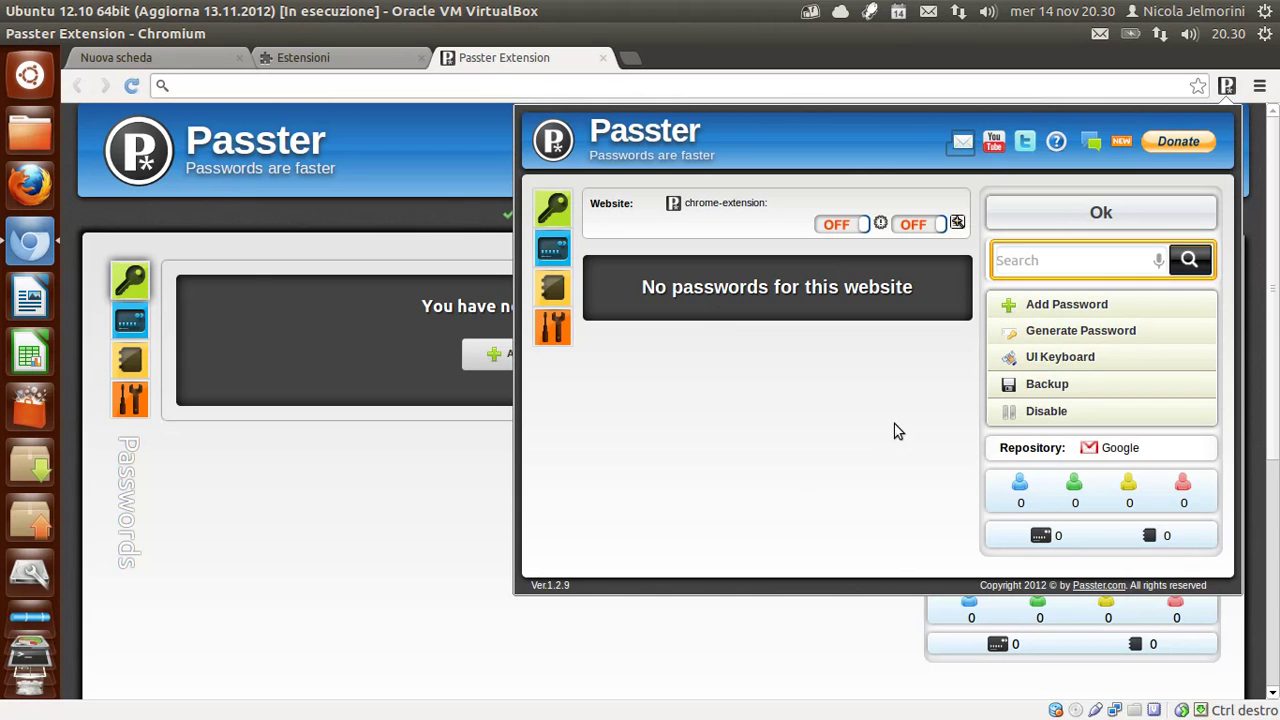
click(1227, 87)
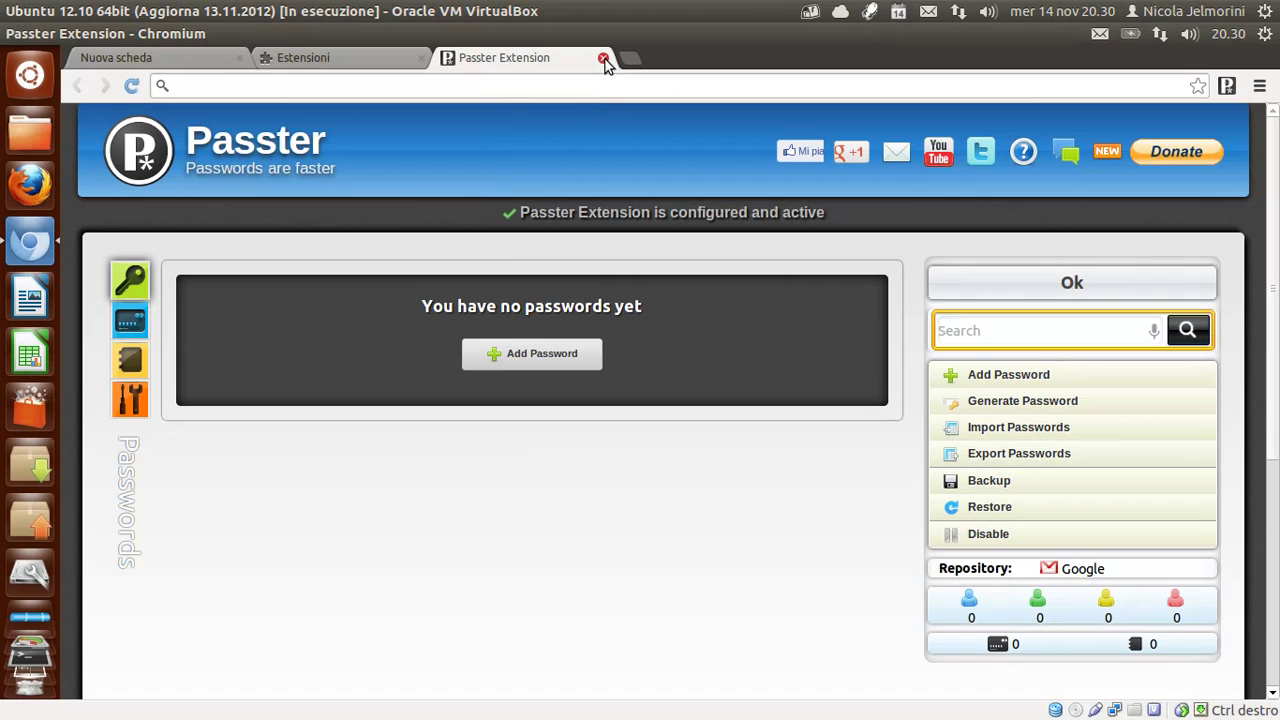
Close the Passster Extension and Estensioni tabs, then open the Passster toolbar popup.
click(604, 60)
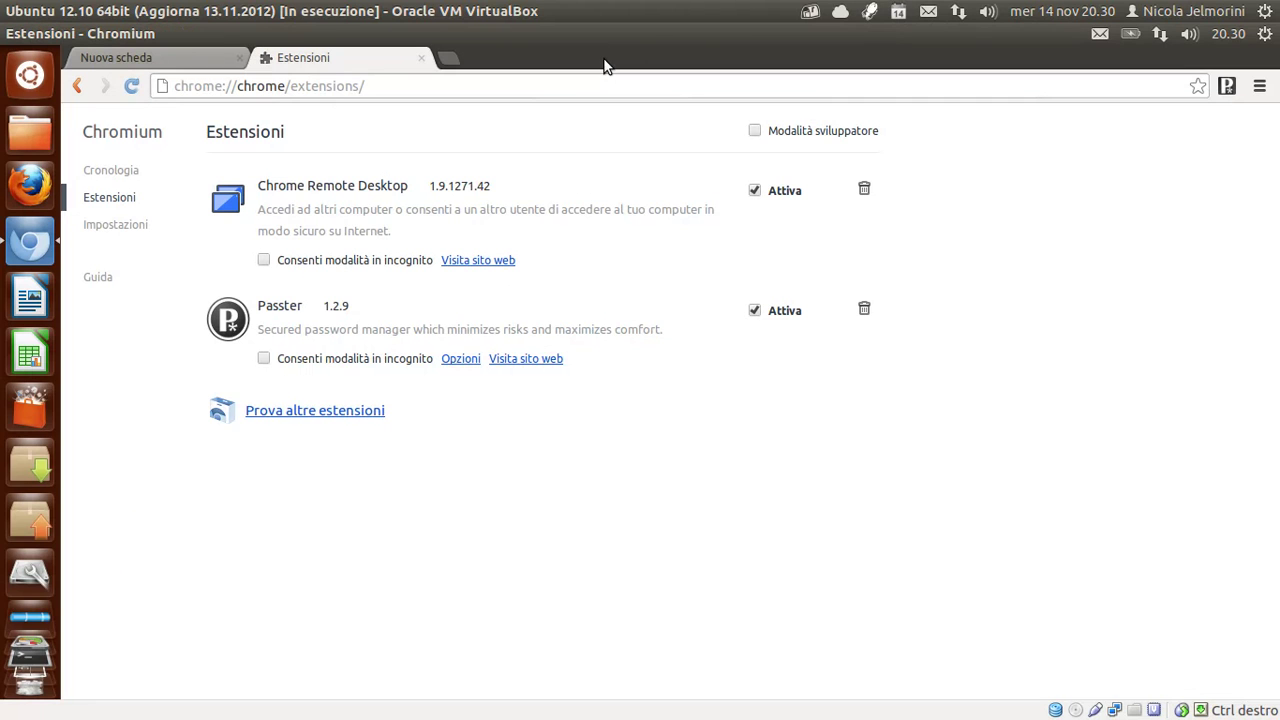
click(421, 58)
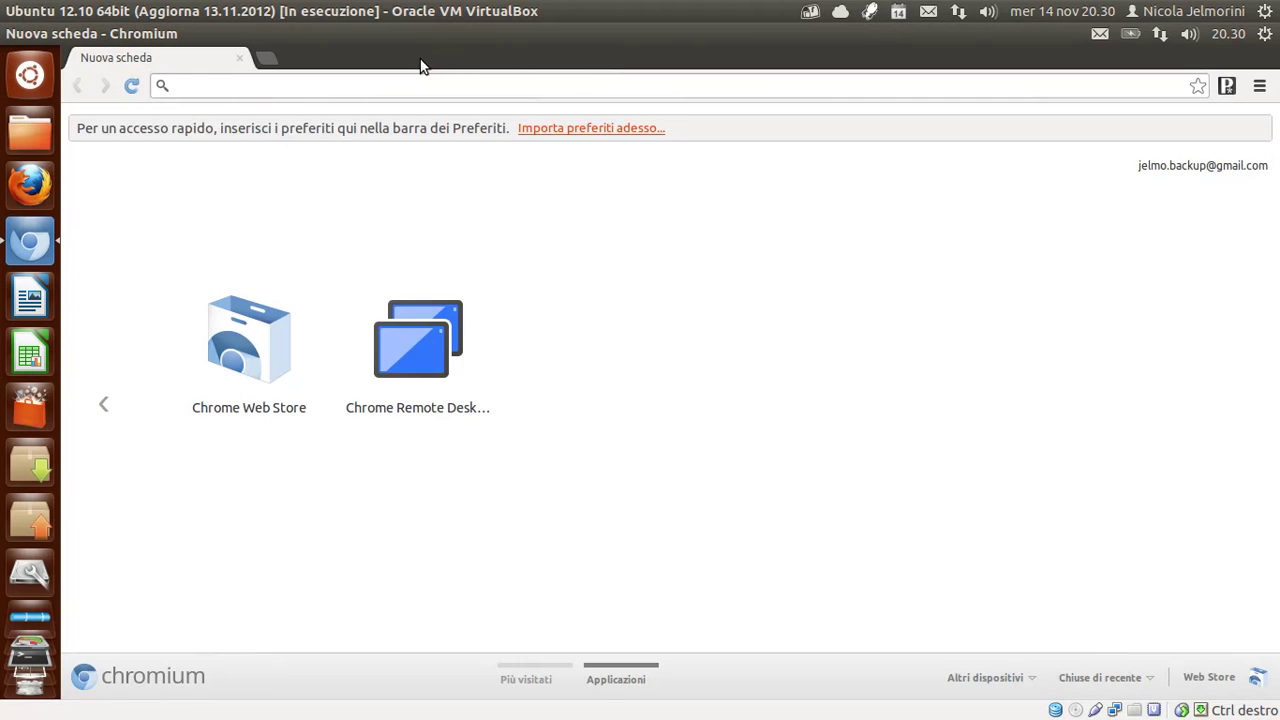
click(1227, 89)
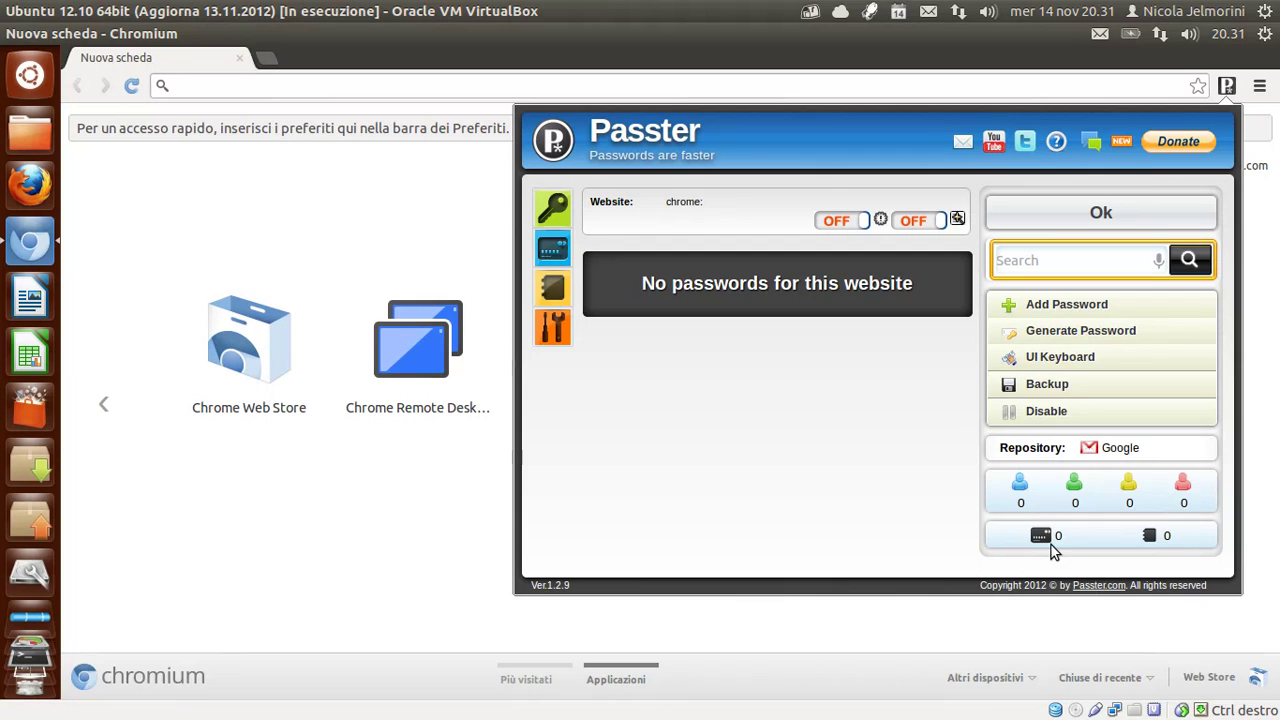
mouse_move(1041, 538)
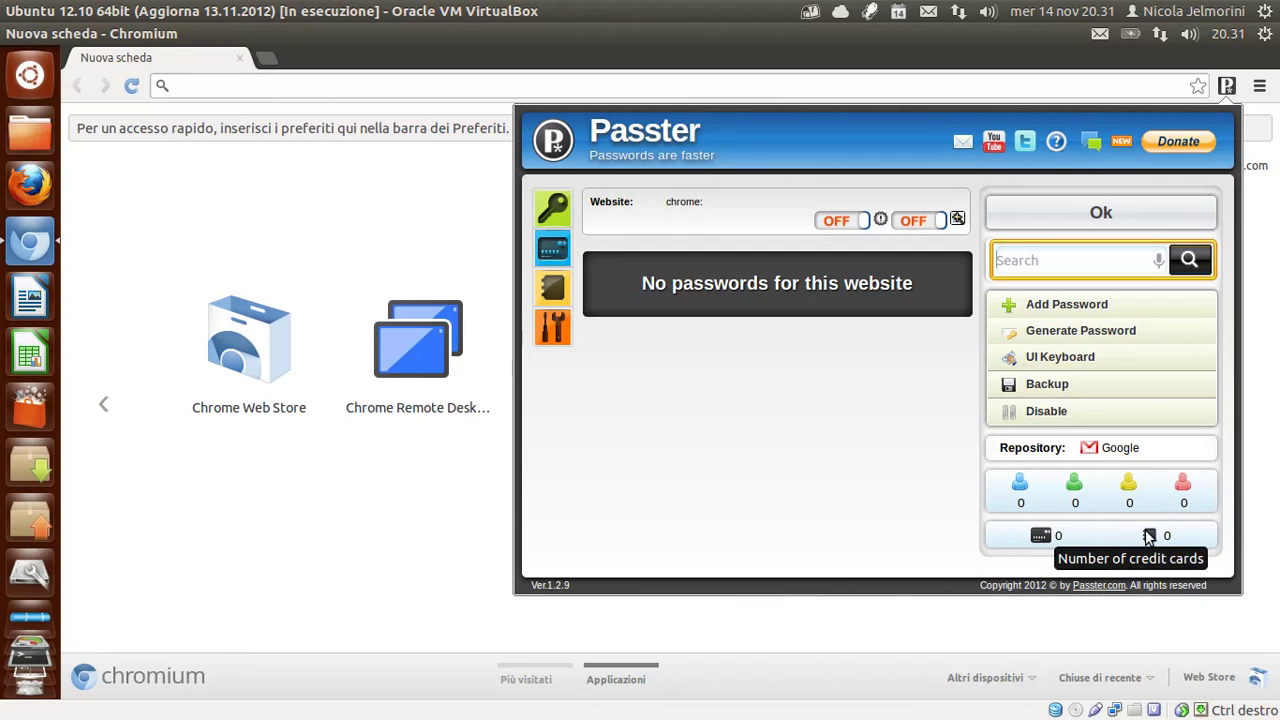
mouse_move(1149, 538)
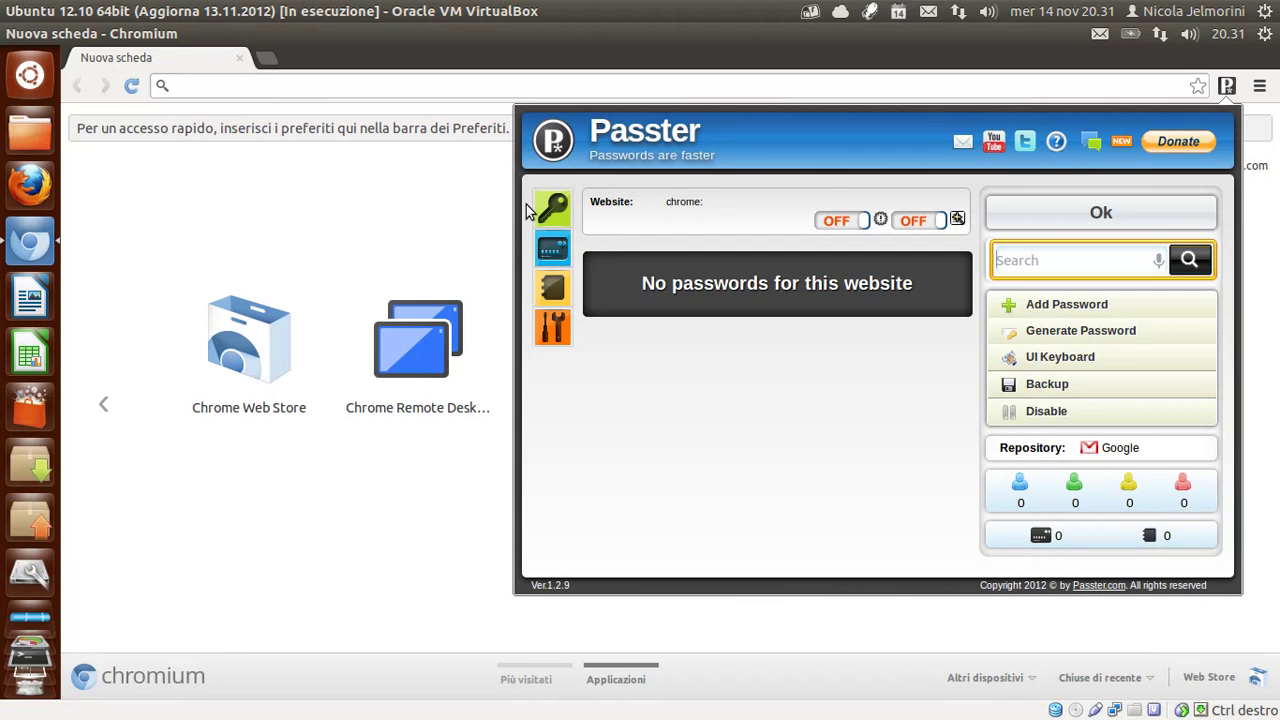
Open the full Passster page, view Credit Cards, then open its Settings.
click(558, 205)
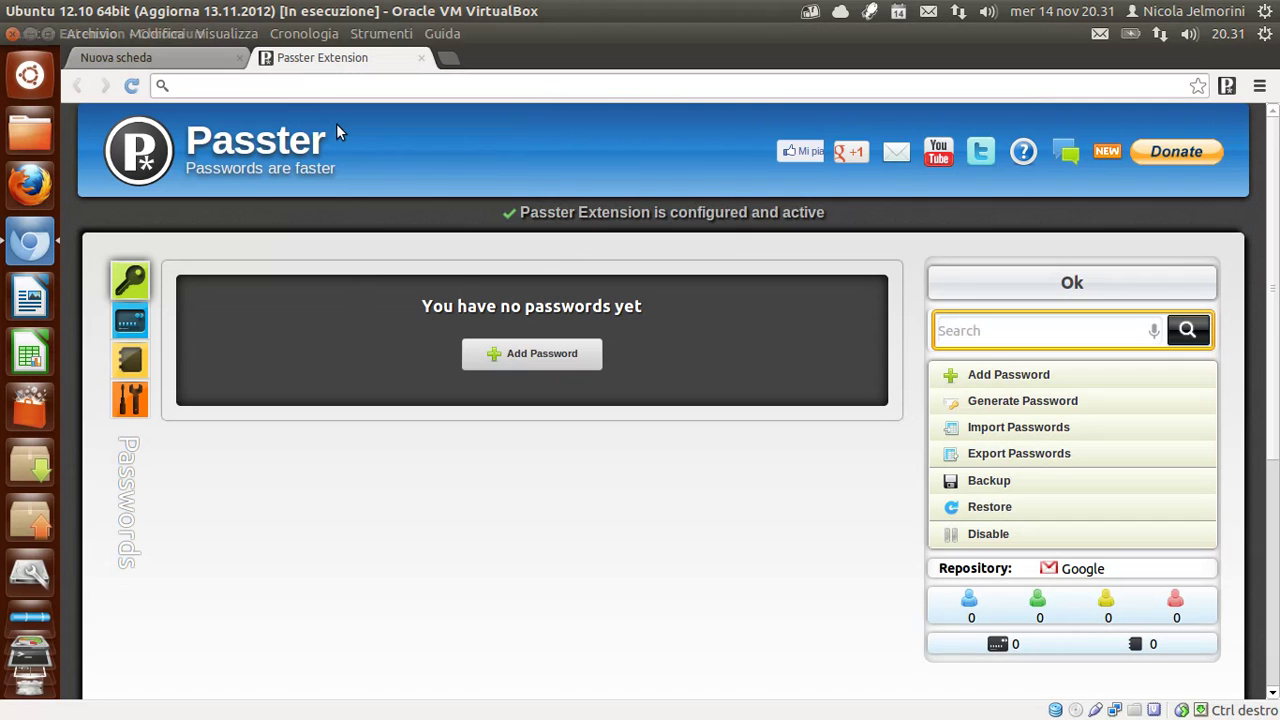
click(129, 320)
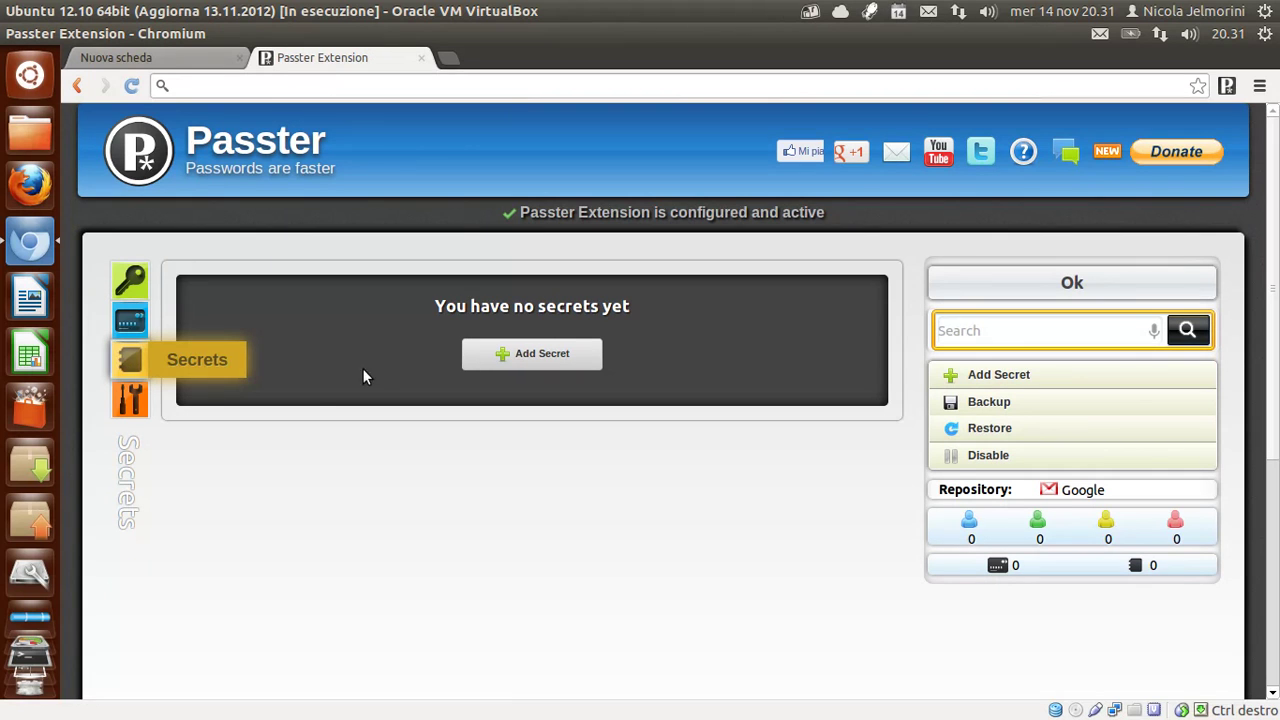
click(131, 402)
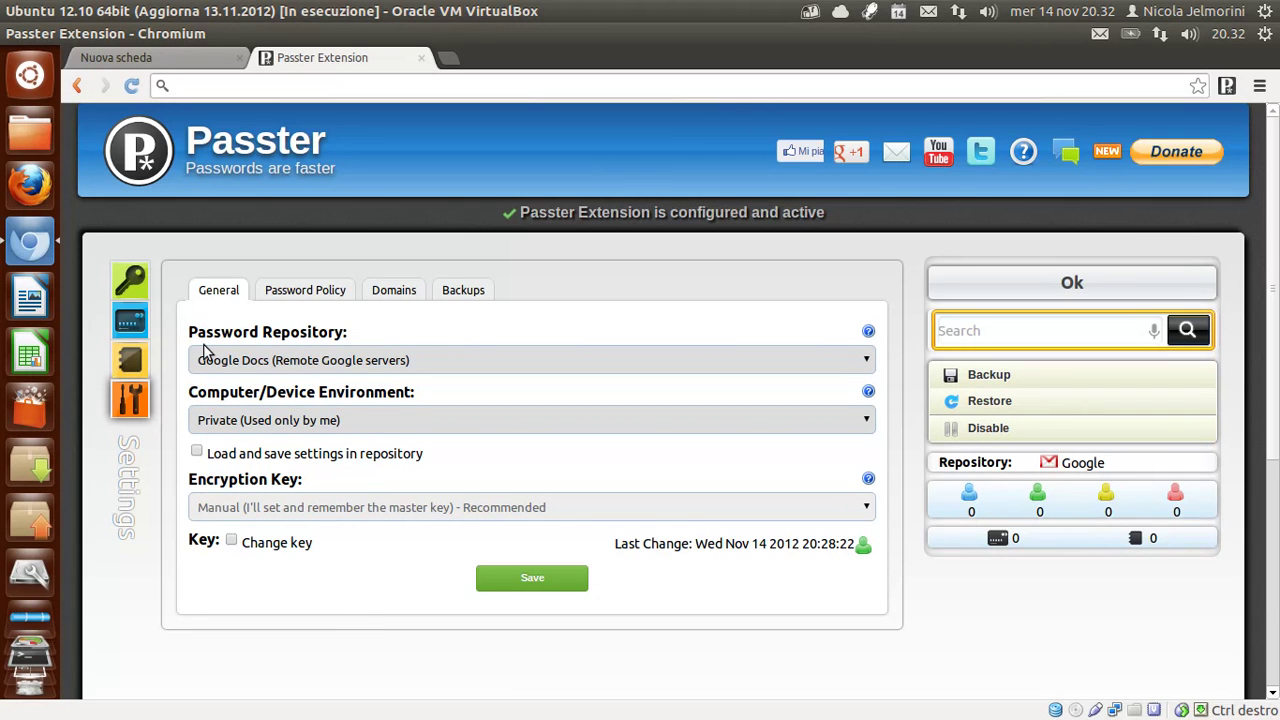
Show the Password Policy tab: 8-character passwords, yellow at 2 months, red at 3.
click(298, 289)
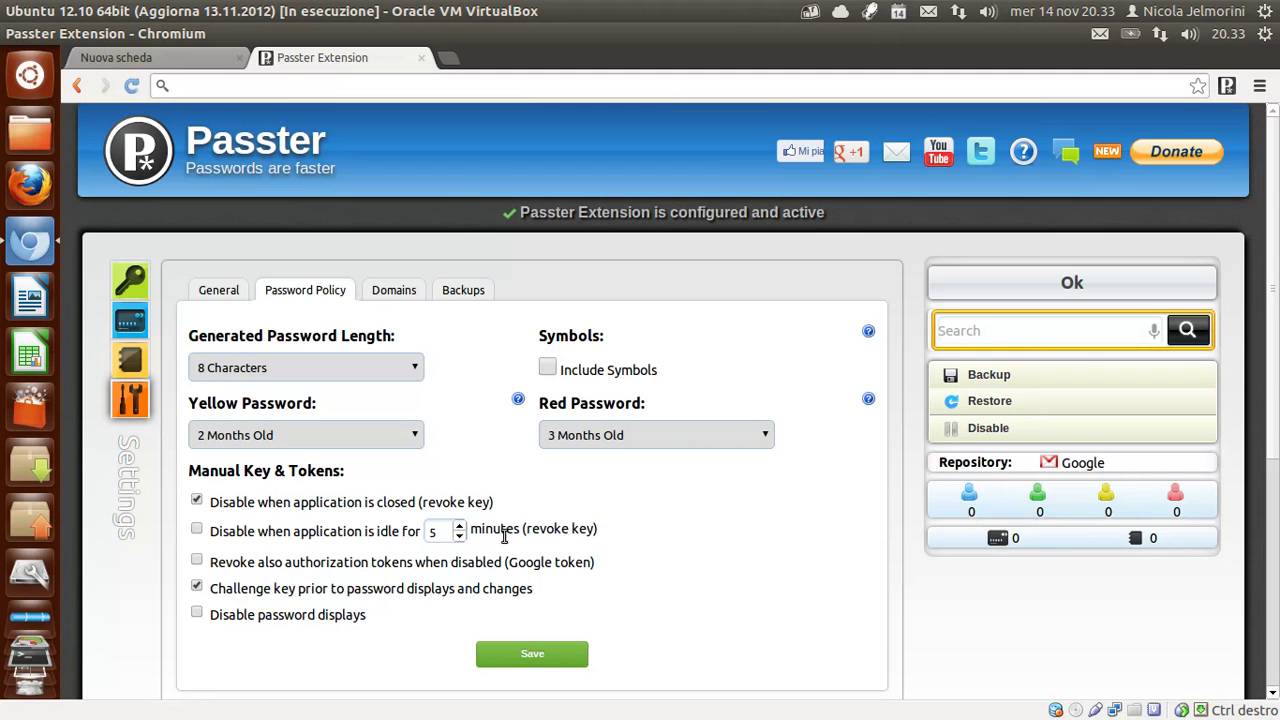
Save the password policy settings, confirming with the master password key.
click(545, 658)
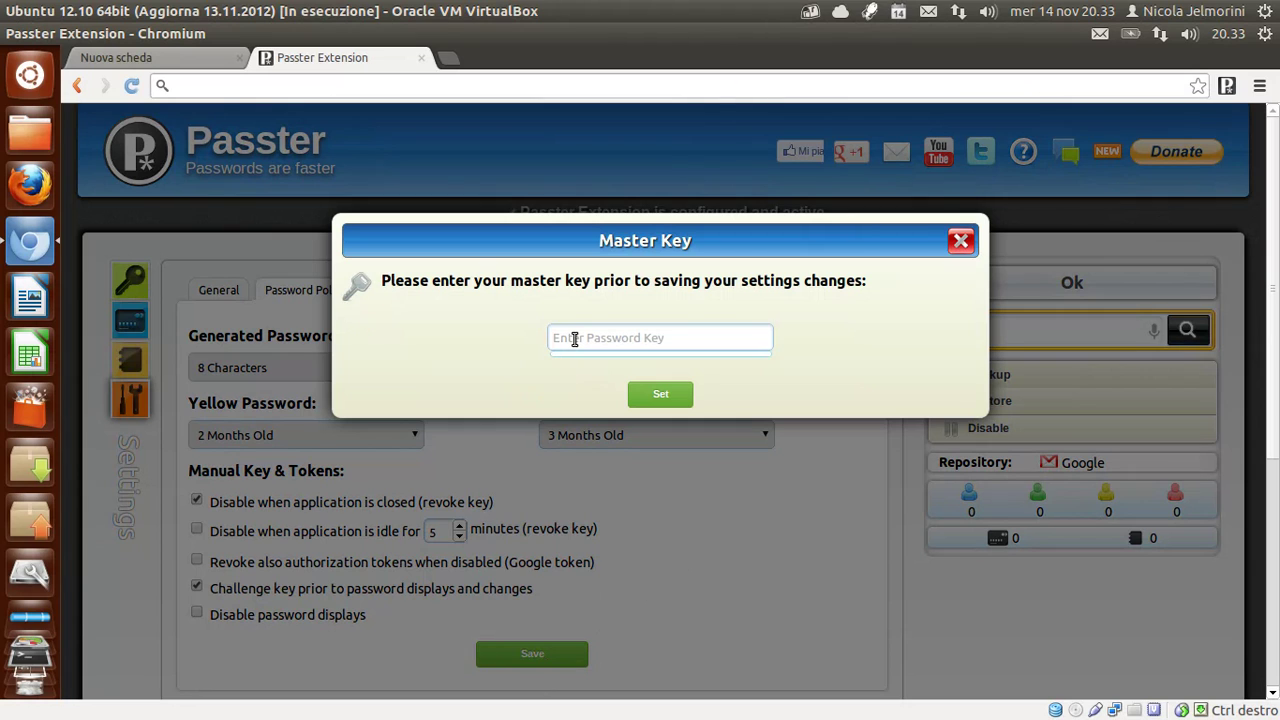
click(576, 338)
text(pa)
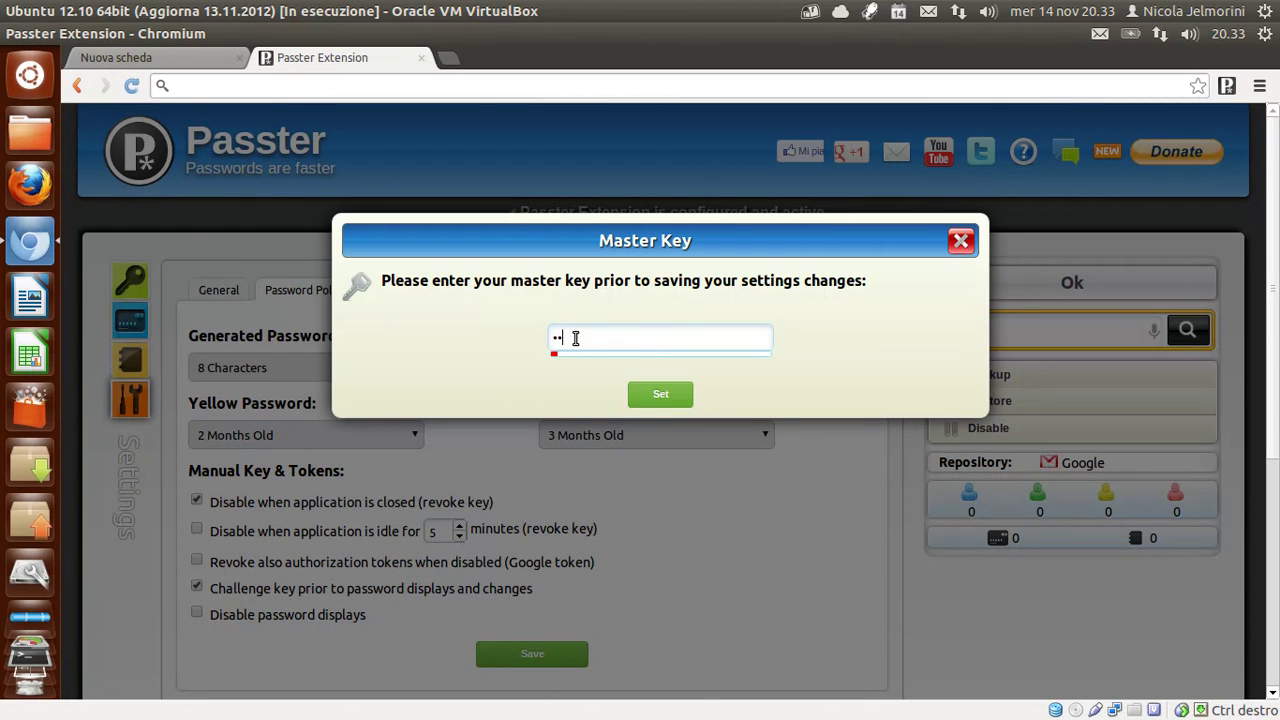
text(ssw)
click(664, 396)
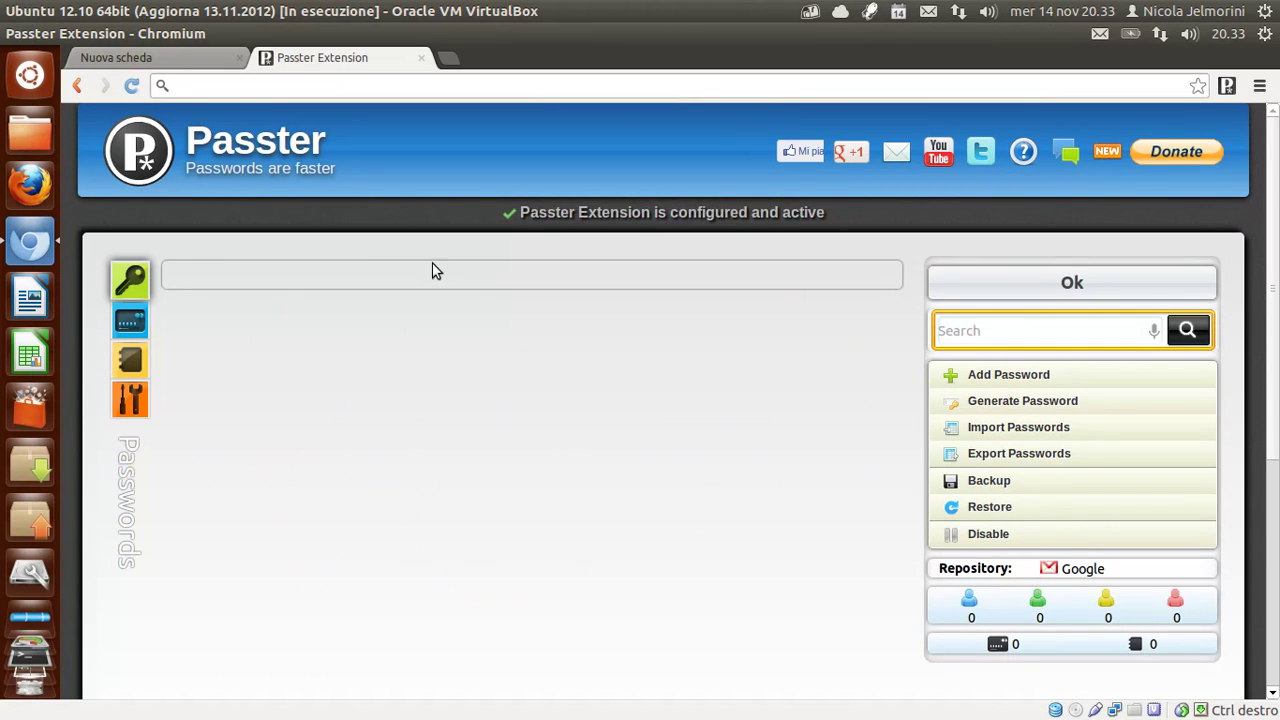
Reopen Passster's settings at the Password Policy tab.
click(134, 399)
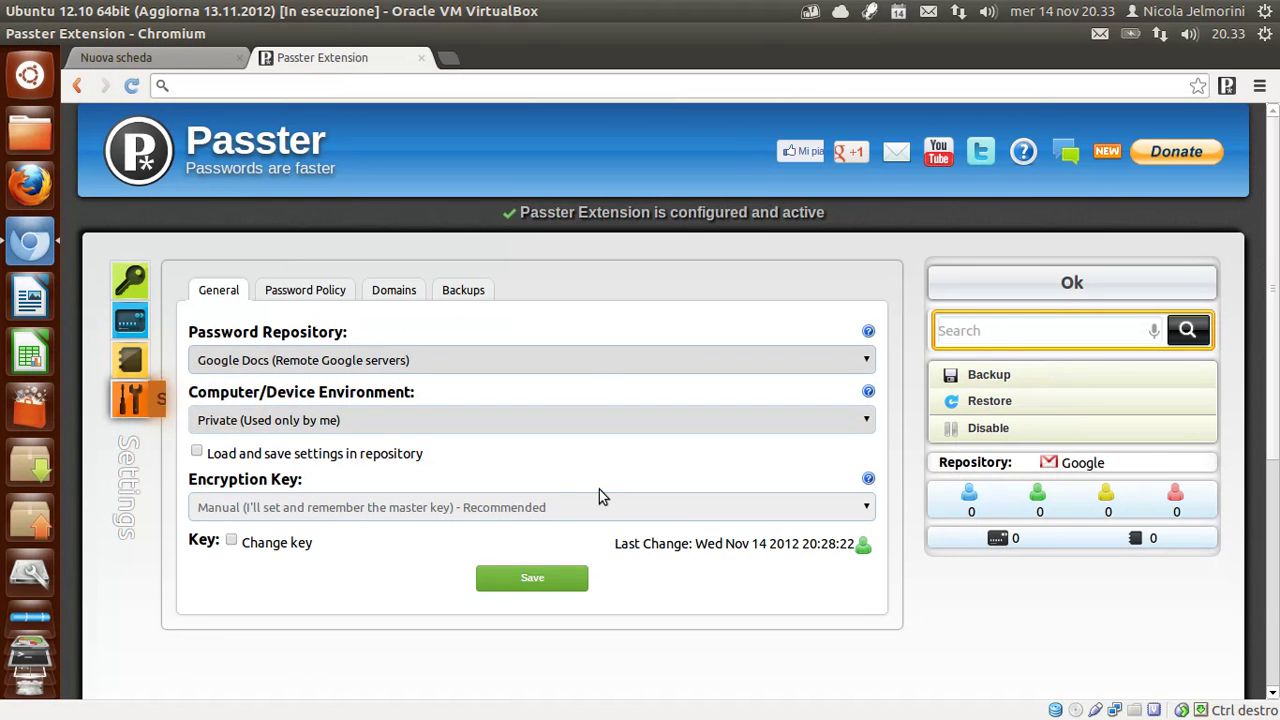
click(326, 291)
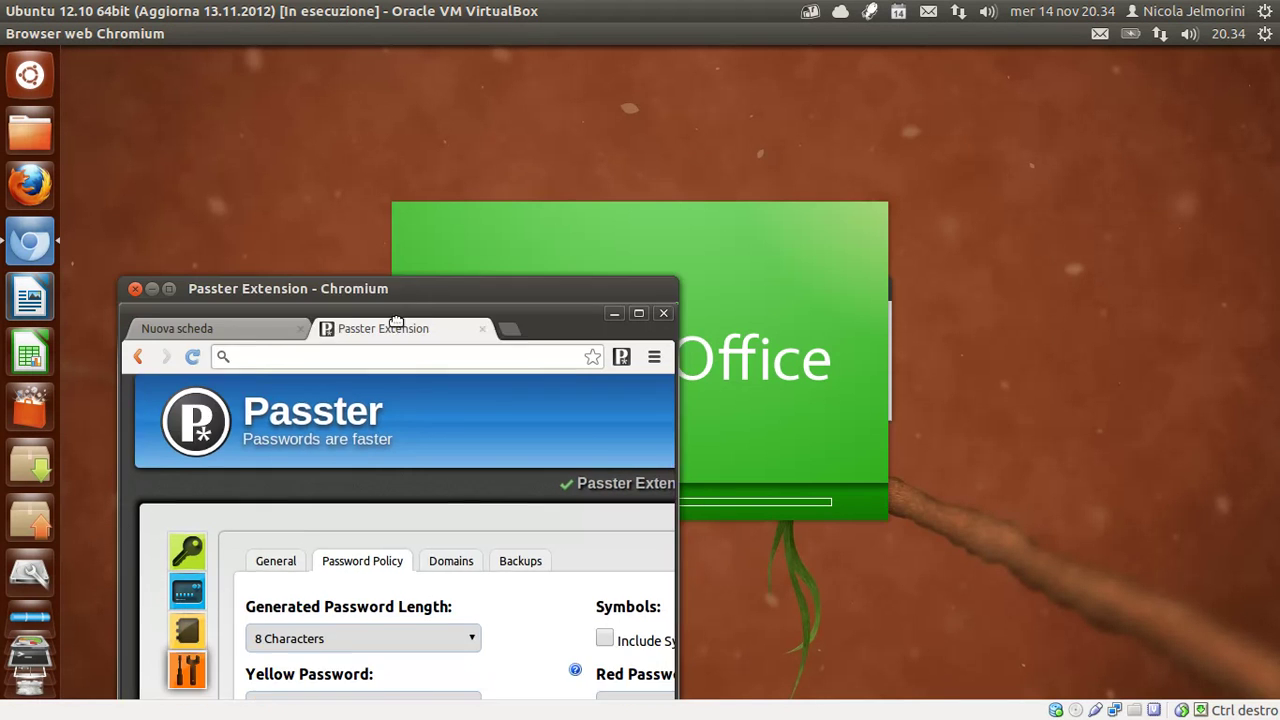
Maximize the Chromium window and close the empty untitled Writer document.
drag(438, 230, 490, 44)
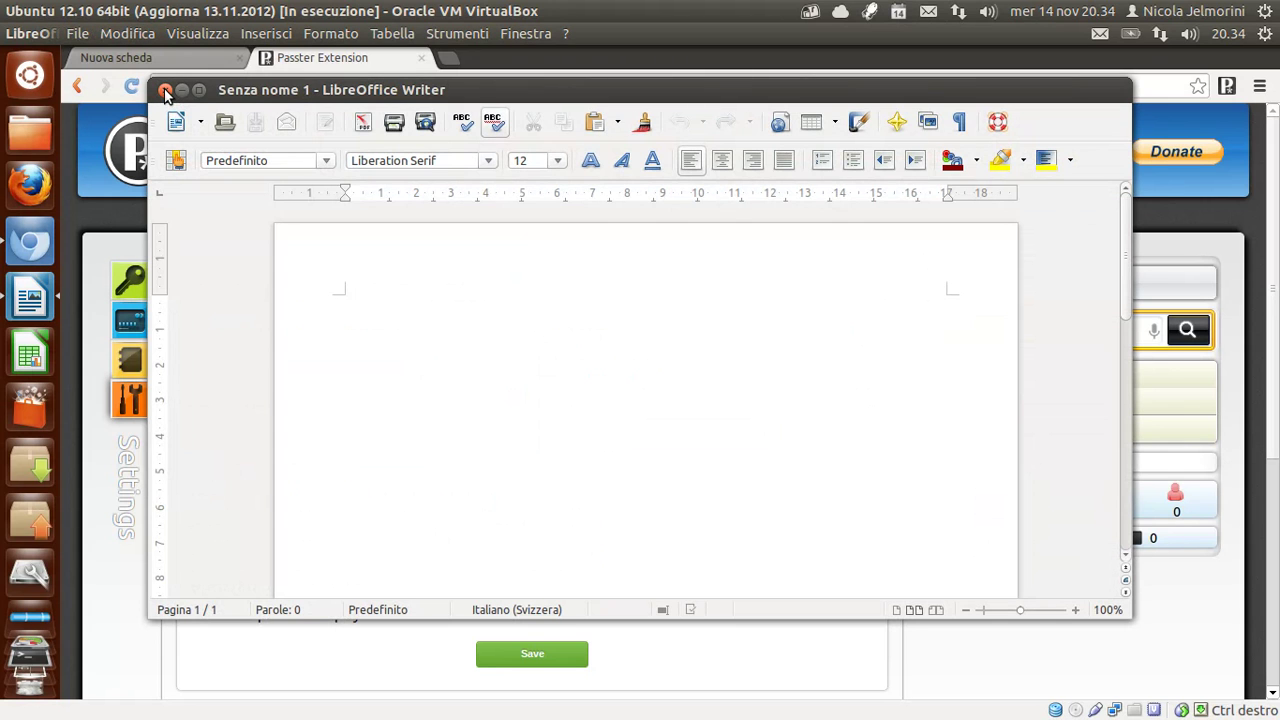
click(165, 90)
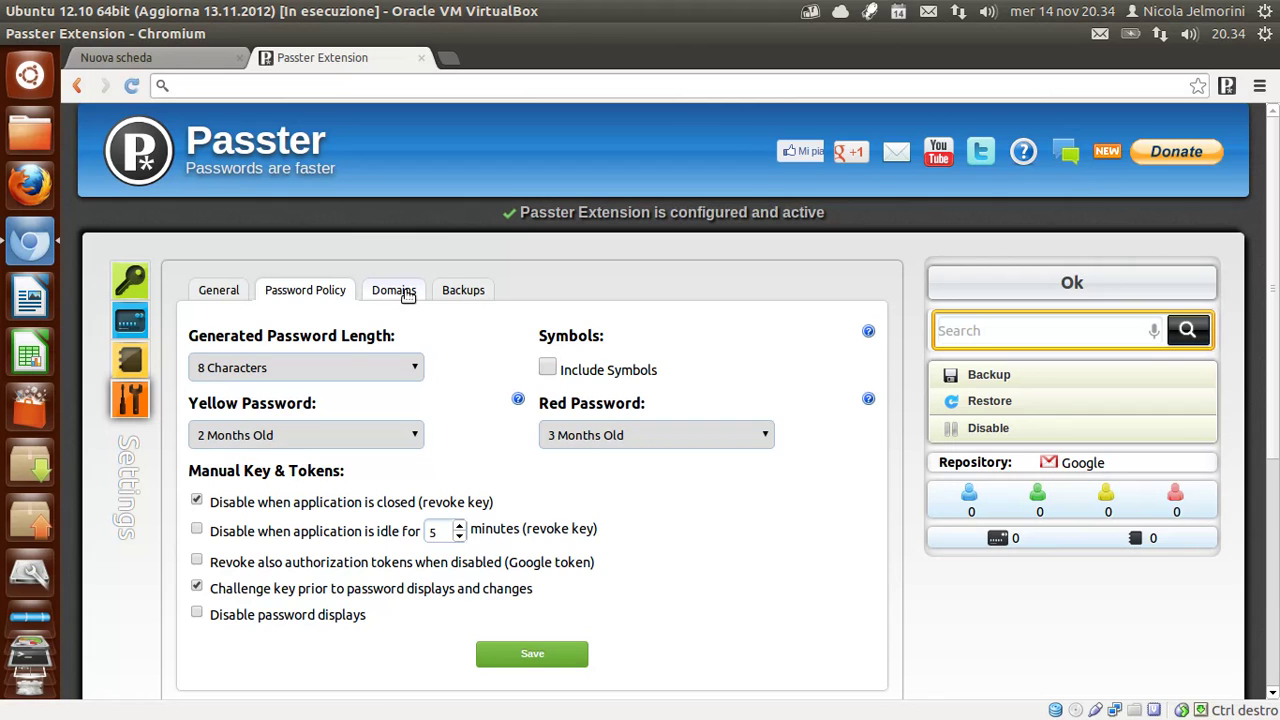
Go through Passster's Domains tab to the Backups section, where automatic backup is Never.
click(407, 296)
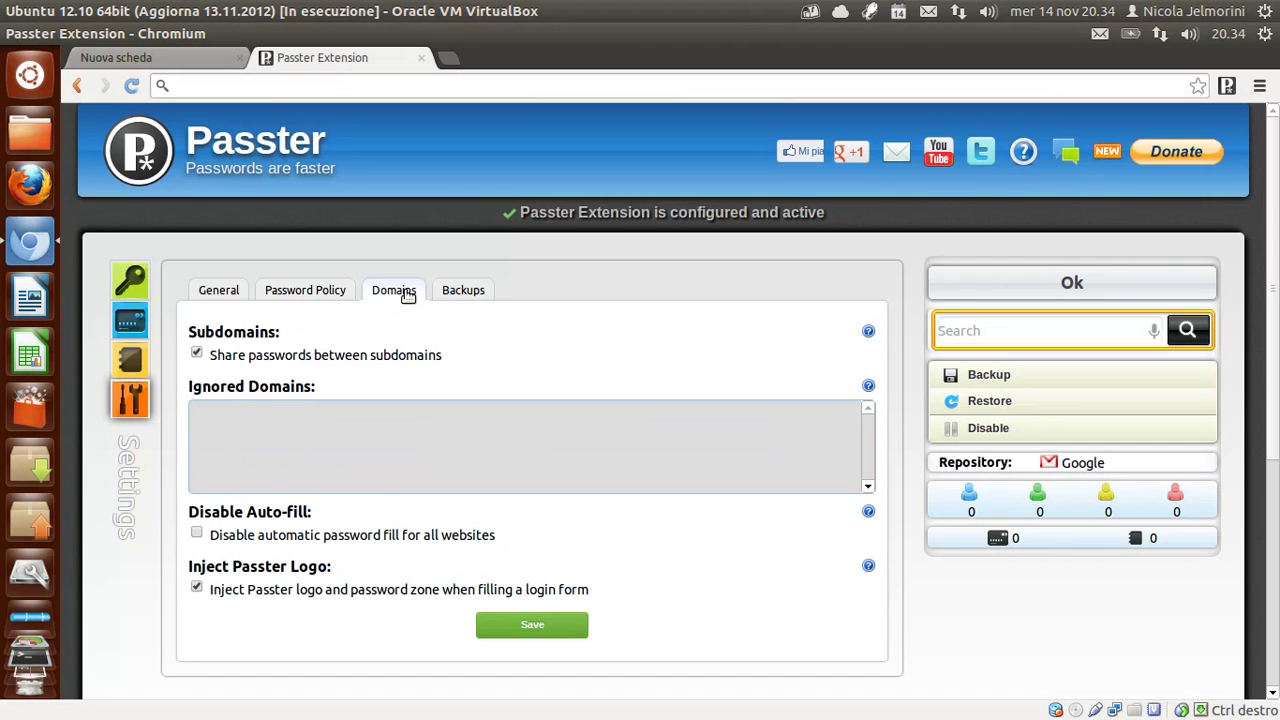
click(463, 292)
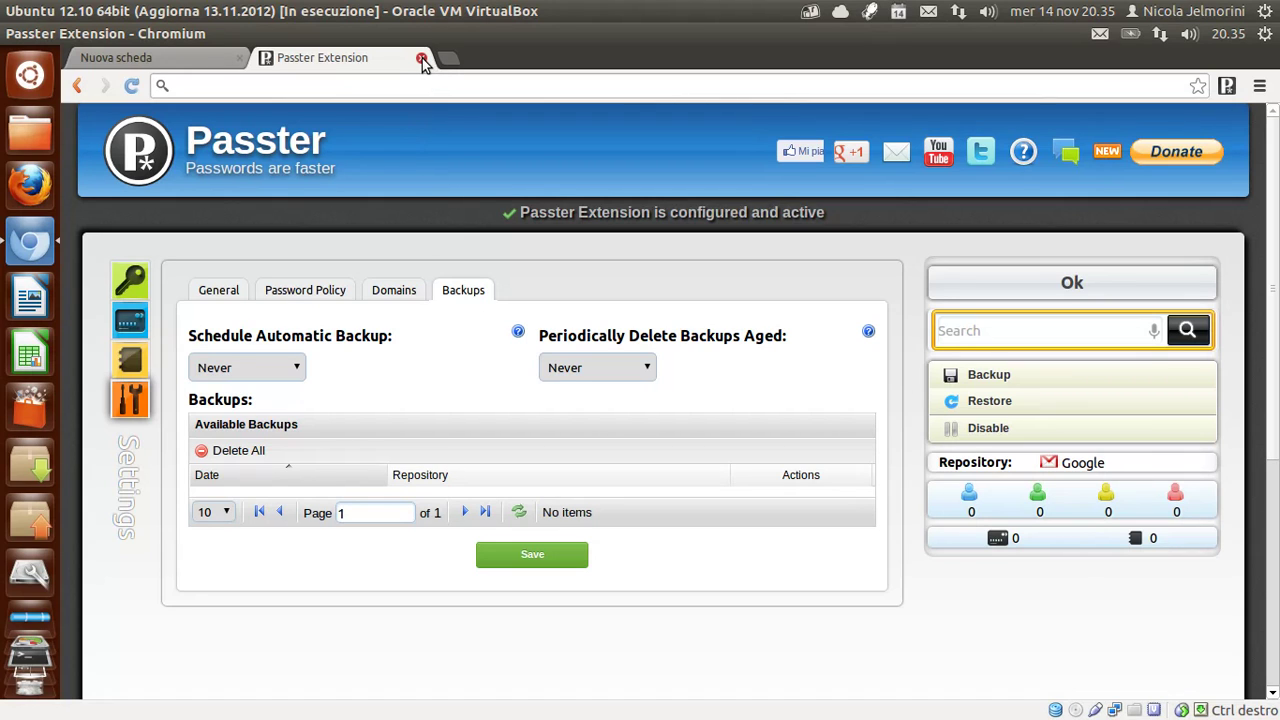
Close the Passster settings tab and load miio.com/user/login from the 'miio' address-bar suggestion.
click(421, 59)
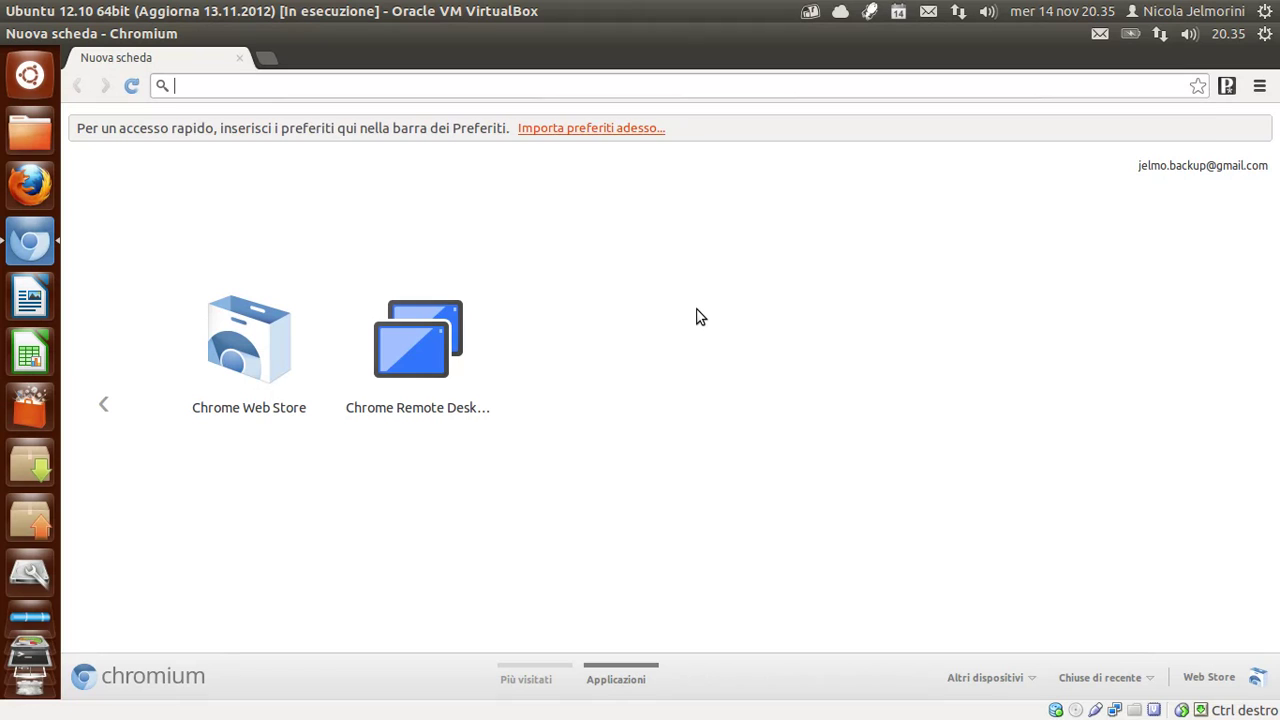
text(miio)
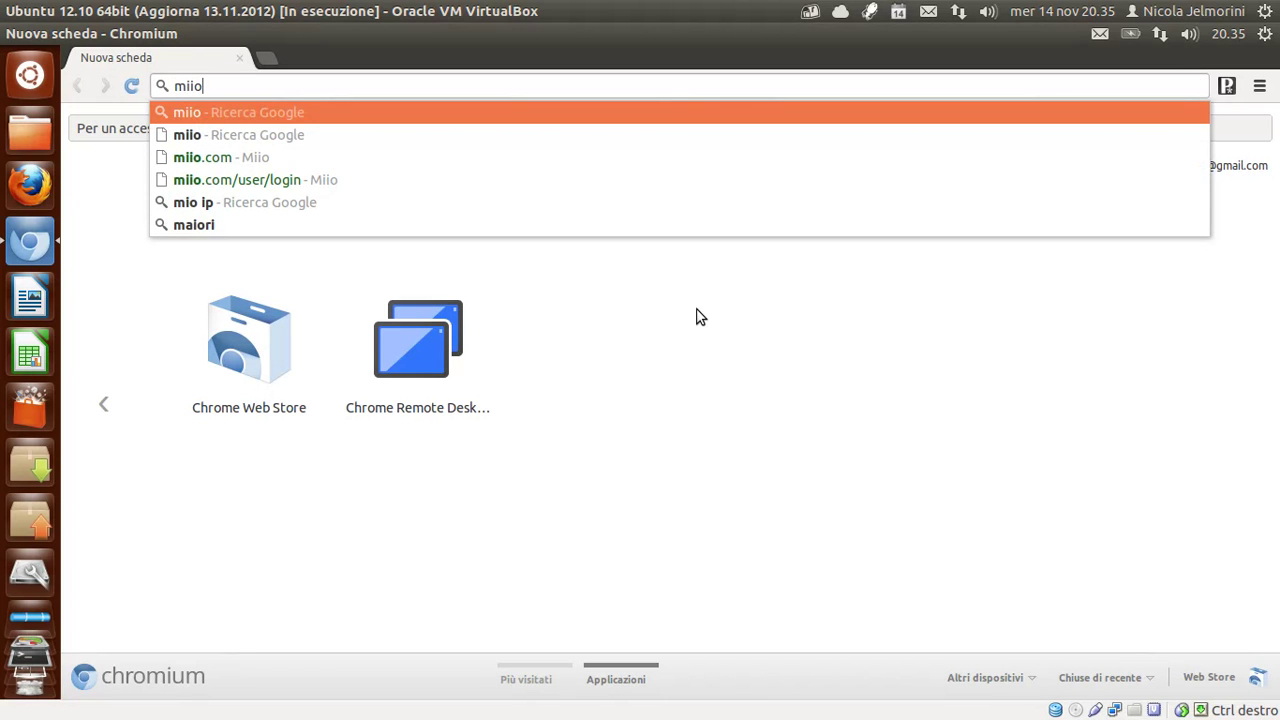
key(Down)
key(Down)
key(Down)
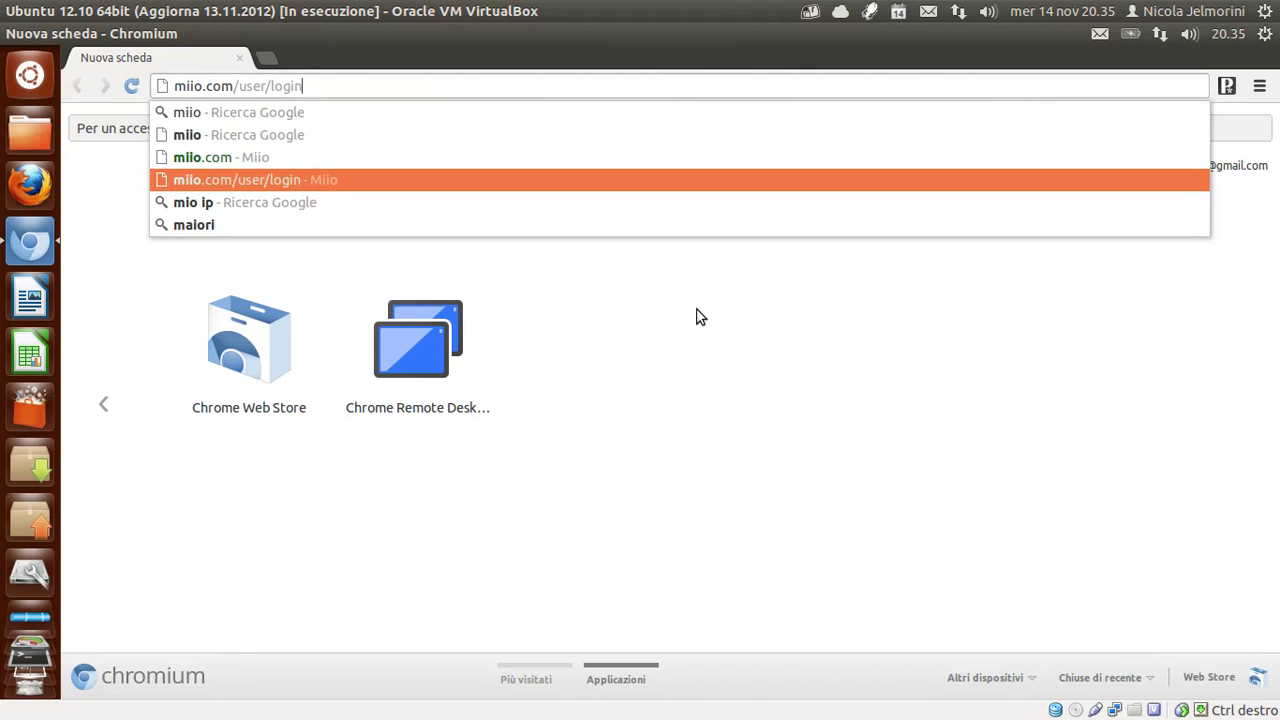
key(Return)
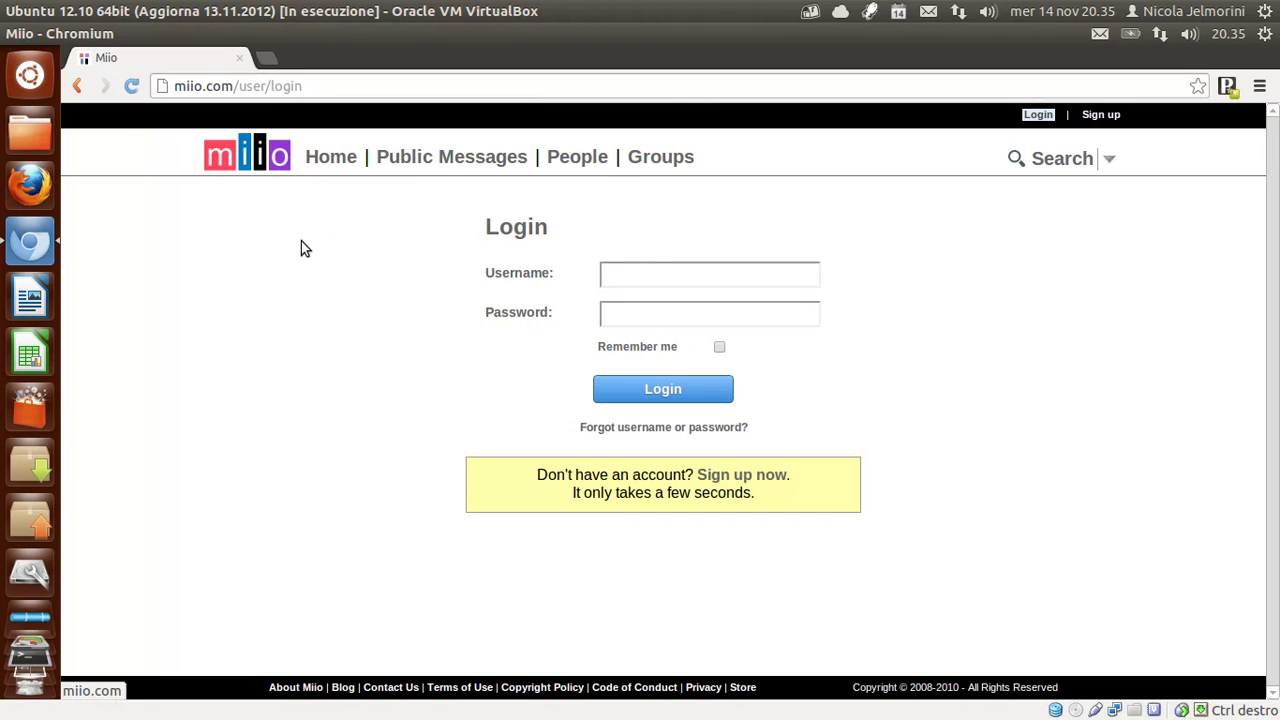
Enter username Tutorial and the account password in Miio's login form, then submit.
click(651, 277)
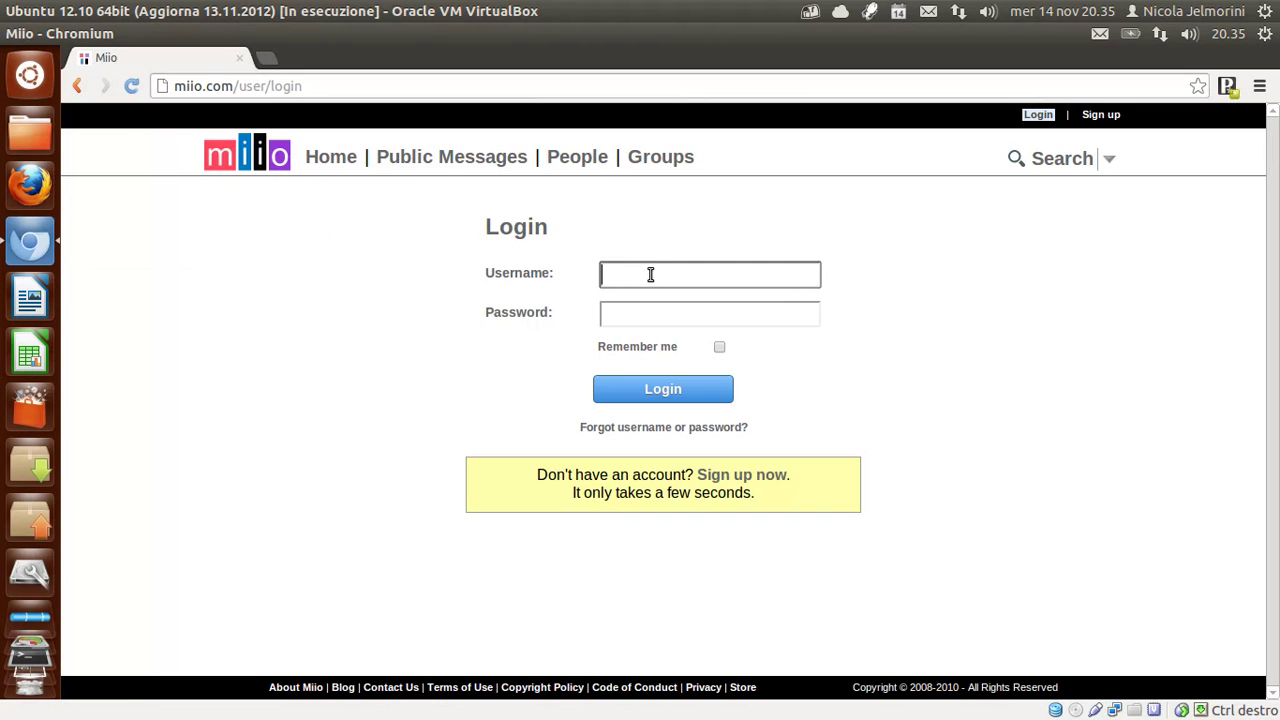
click(660, 319)
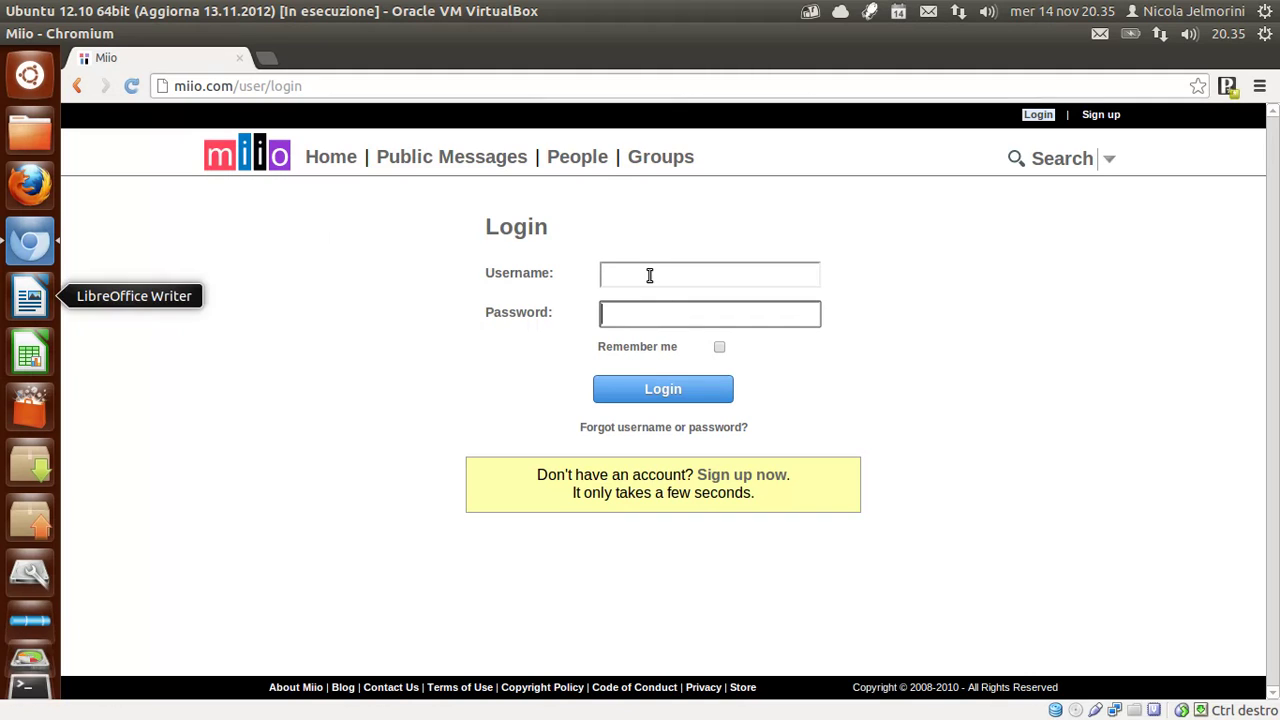
click(649, 274)
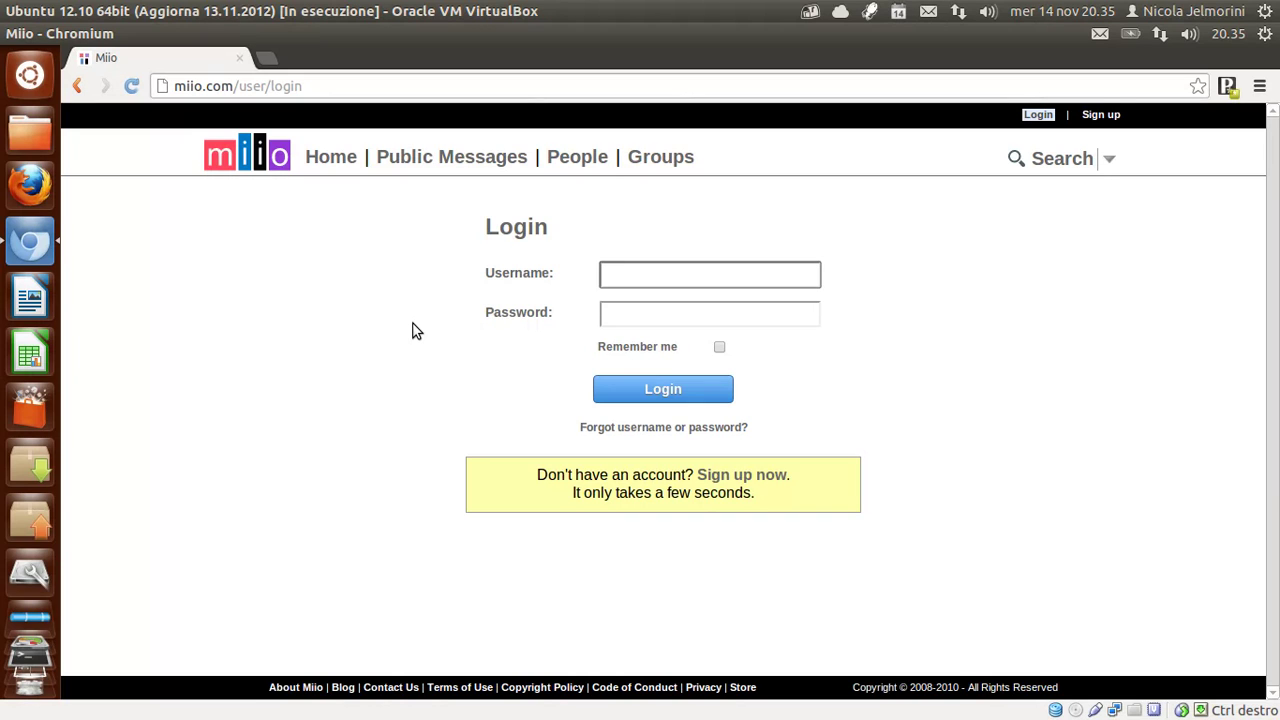
text(Tutorial)
key(Tab)
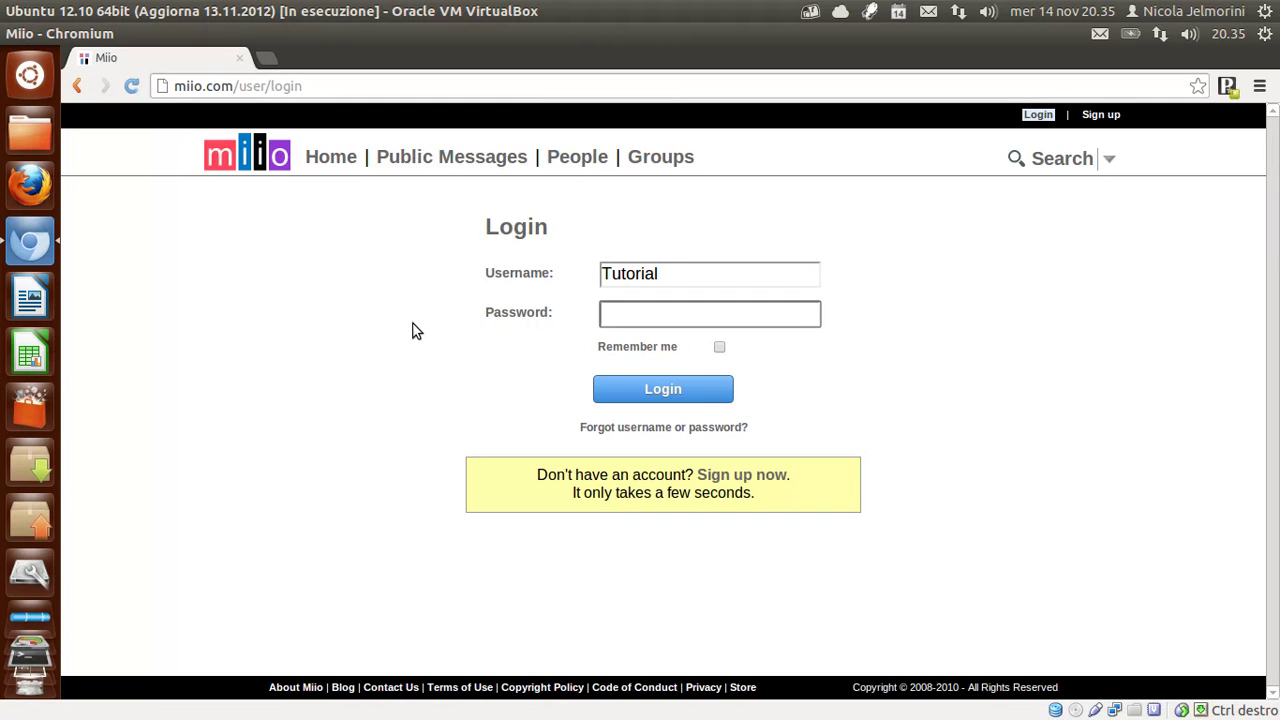
text(••••••••)
click(658, 392)
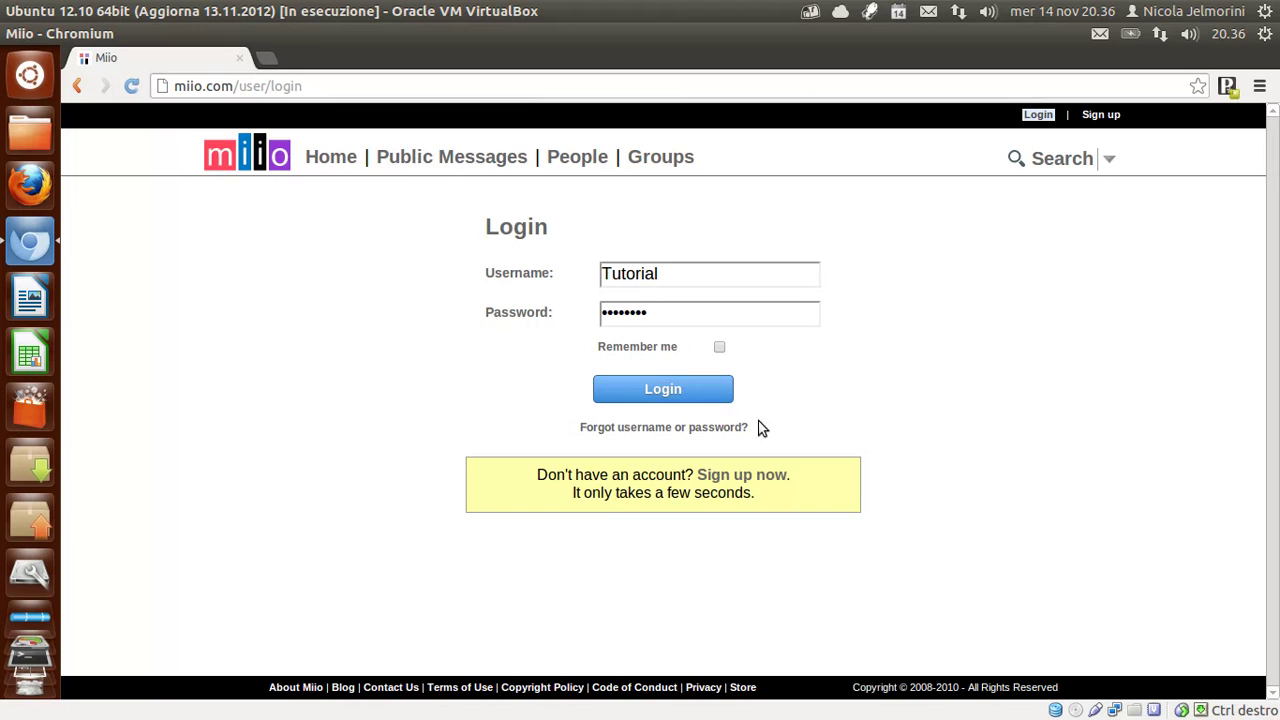
Submit the Miio login and accept Passster's offer to save the miio.com password.
click(709, 396)
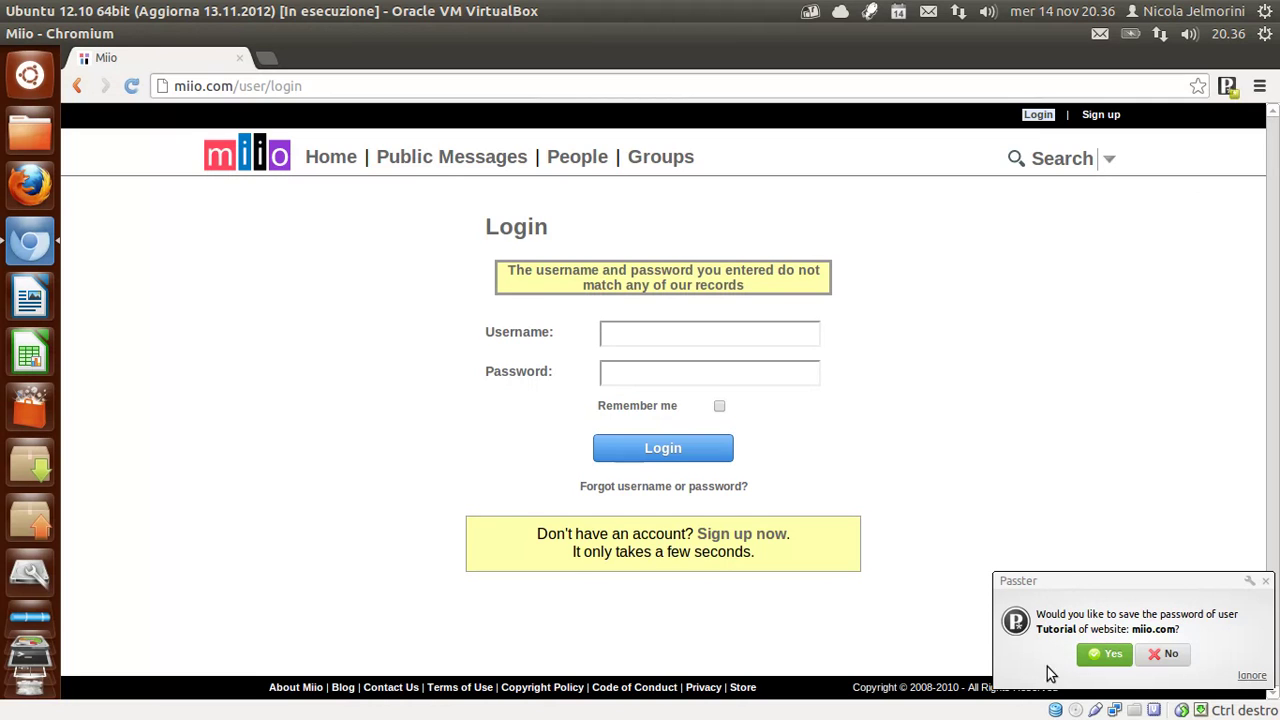
click(1103, 658)
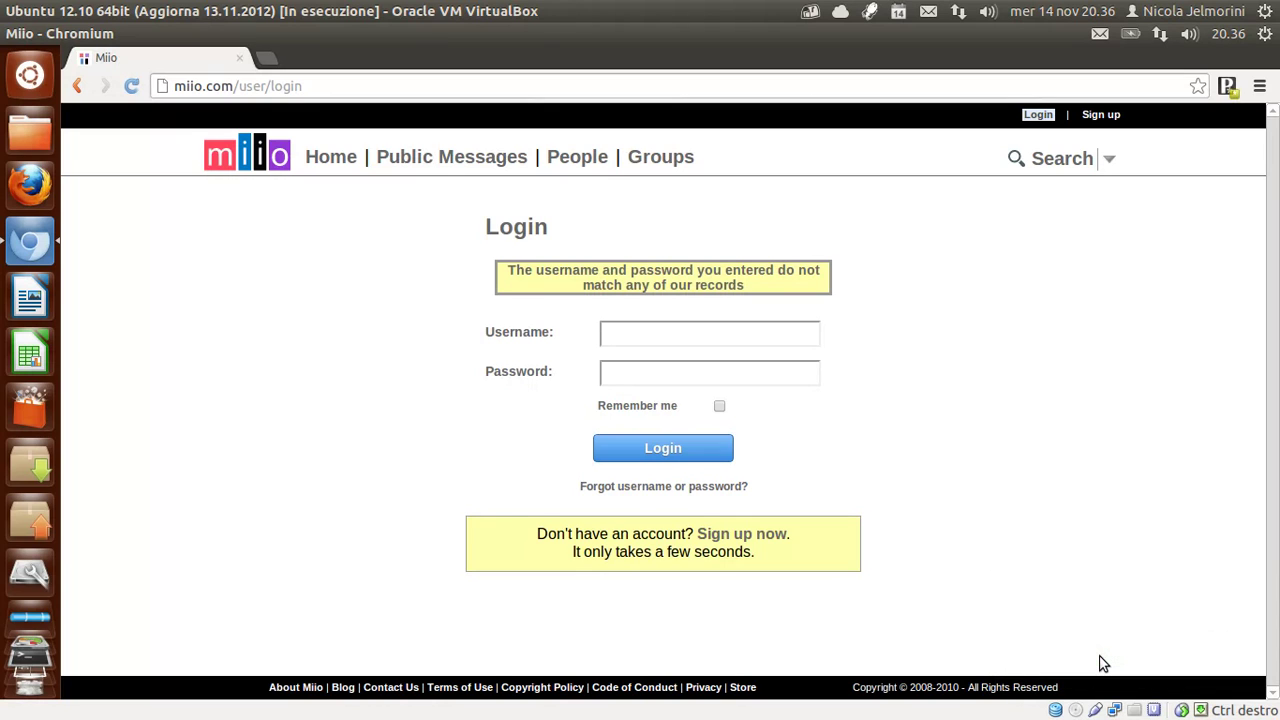
click(1228, 87)
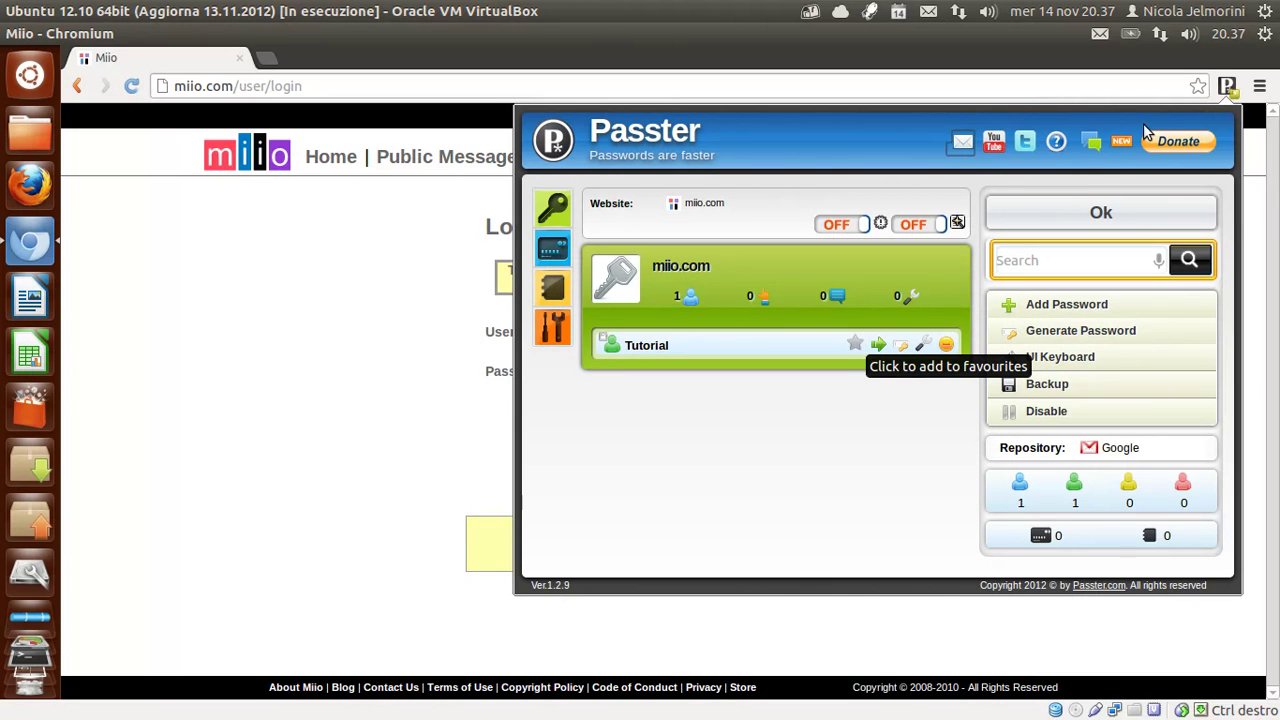
click(1230, 88)
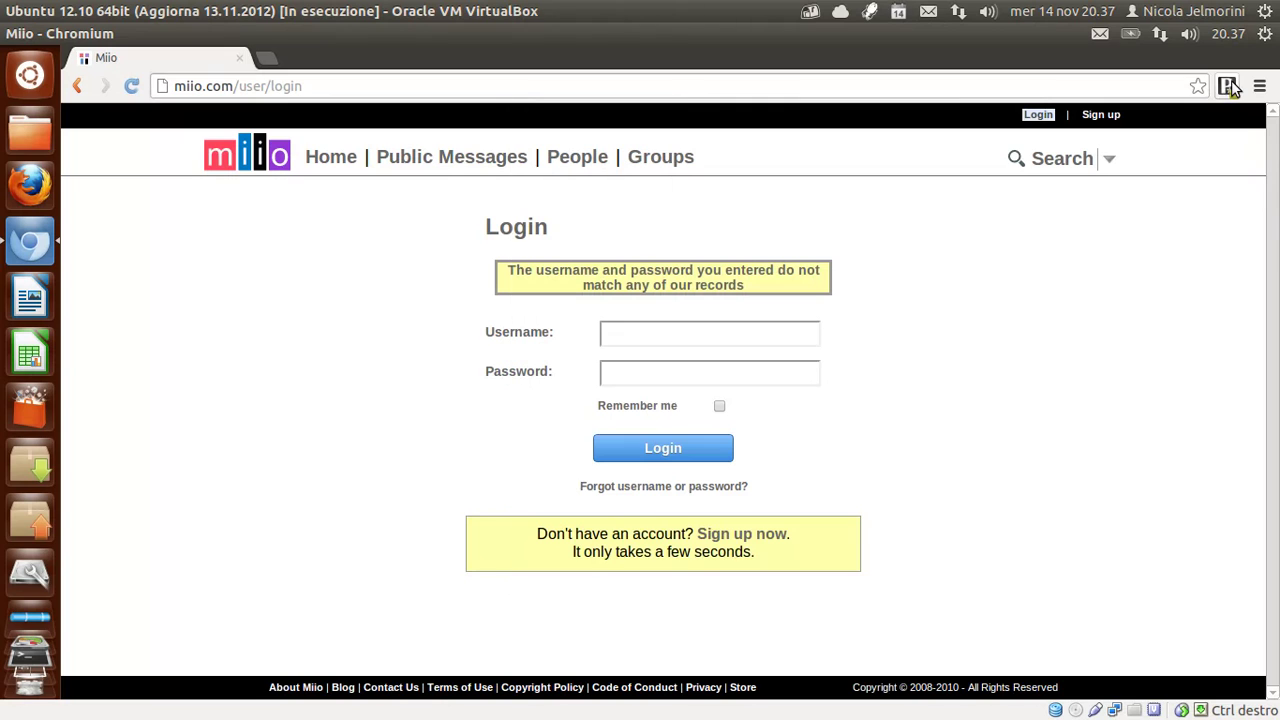
click(633, 332)
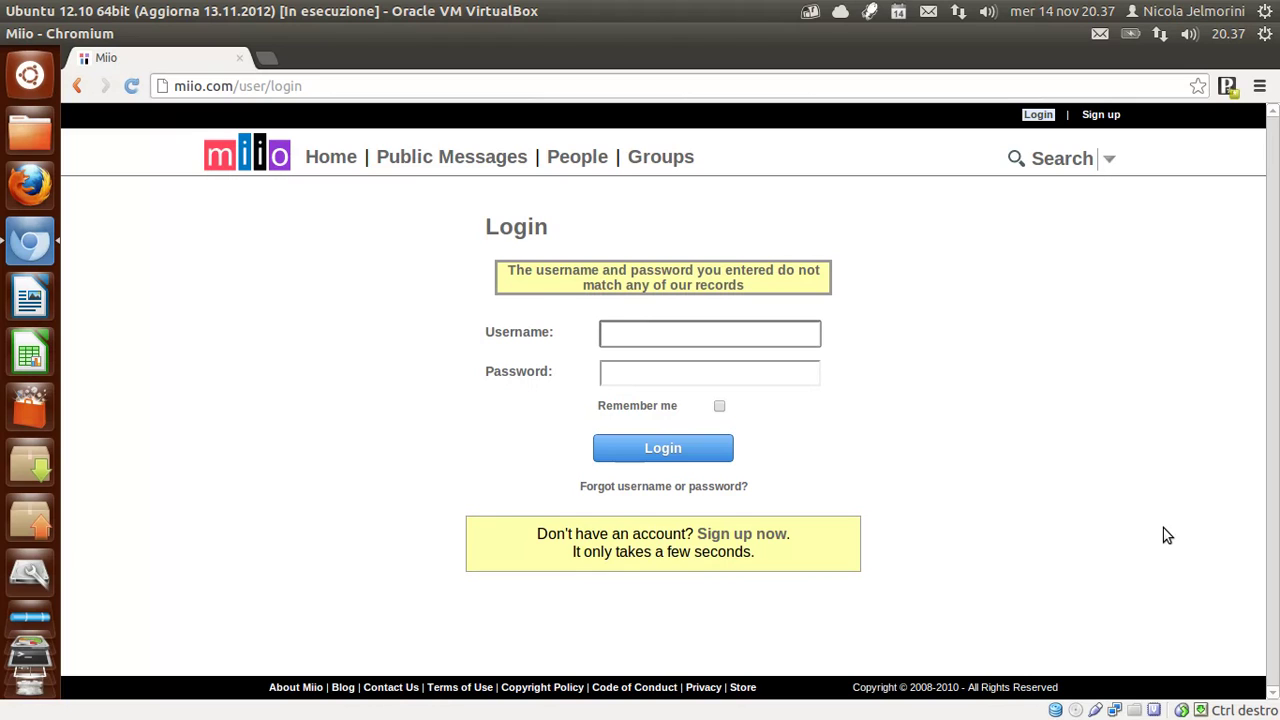
Reload the Miio login page, resend the form data, and let Passster autofill the Tutorial credentials.
click(131, 88)
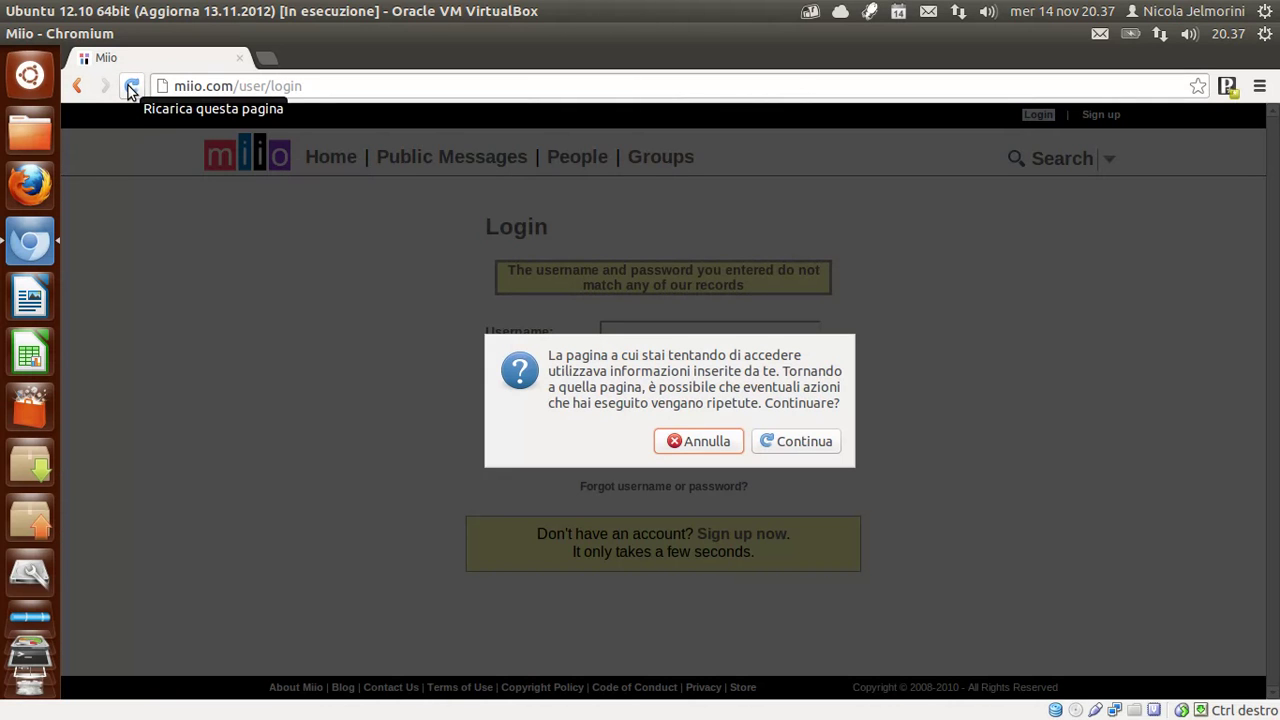
click(828, 443)
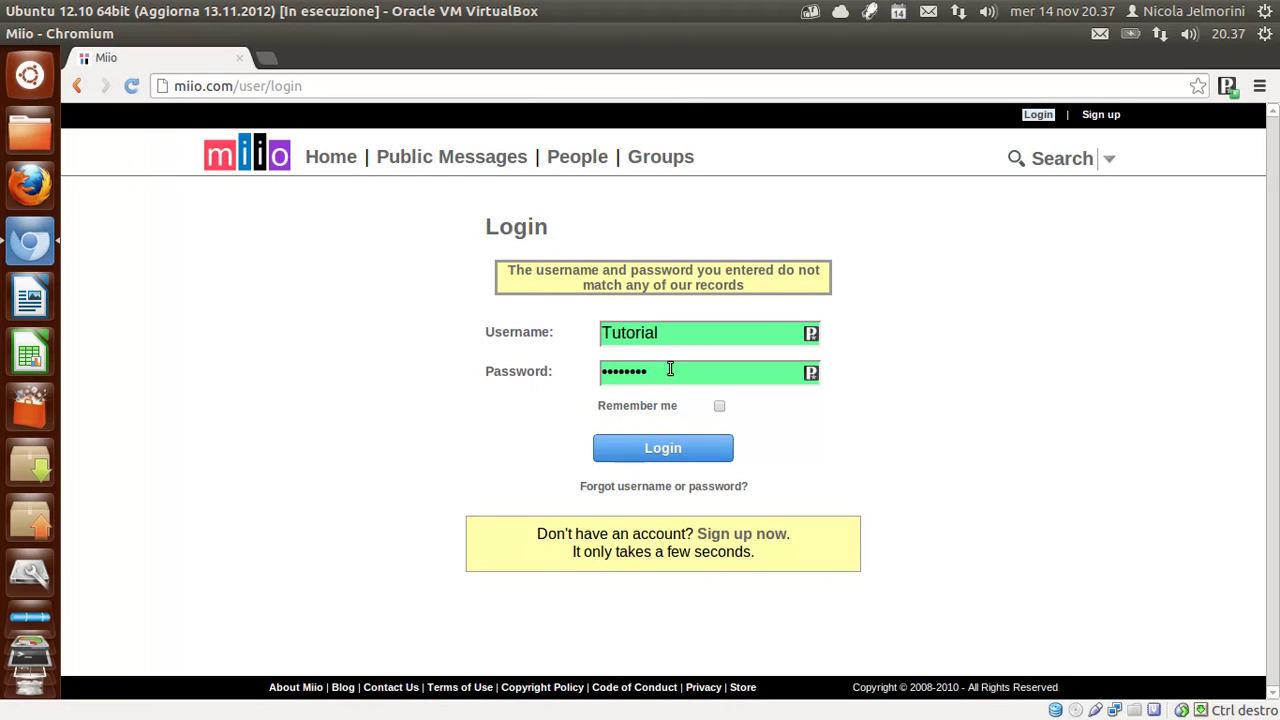
click(646, 451)
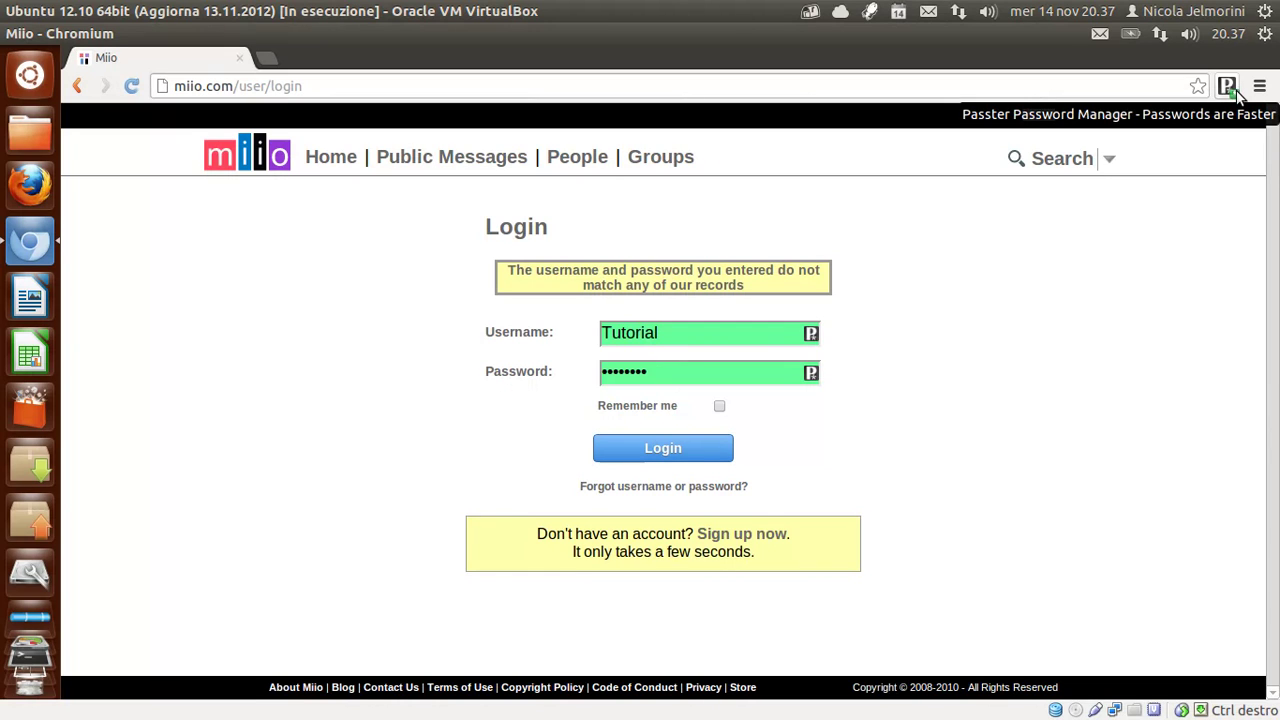
Switch on the first miio.com site option in the Passster popup, then close it.
click(1234, 92)
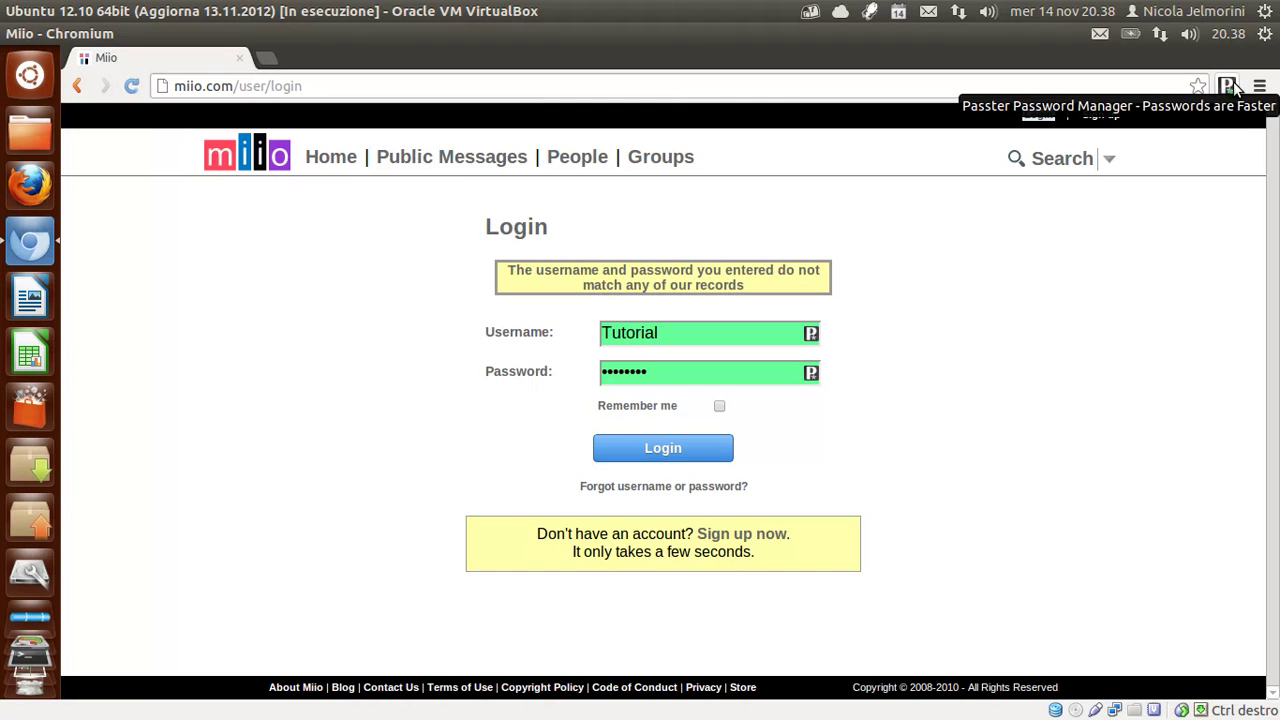
click(1234, 92)
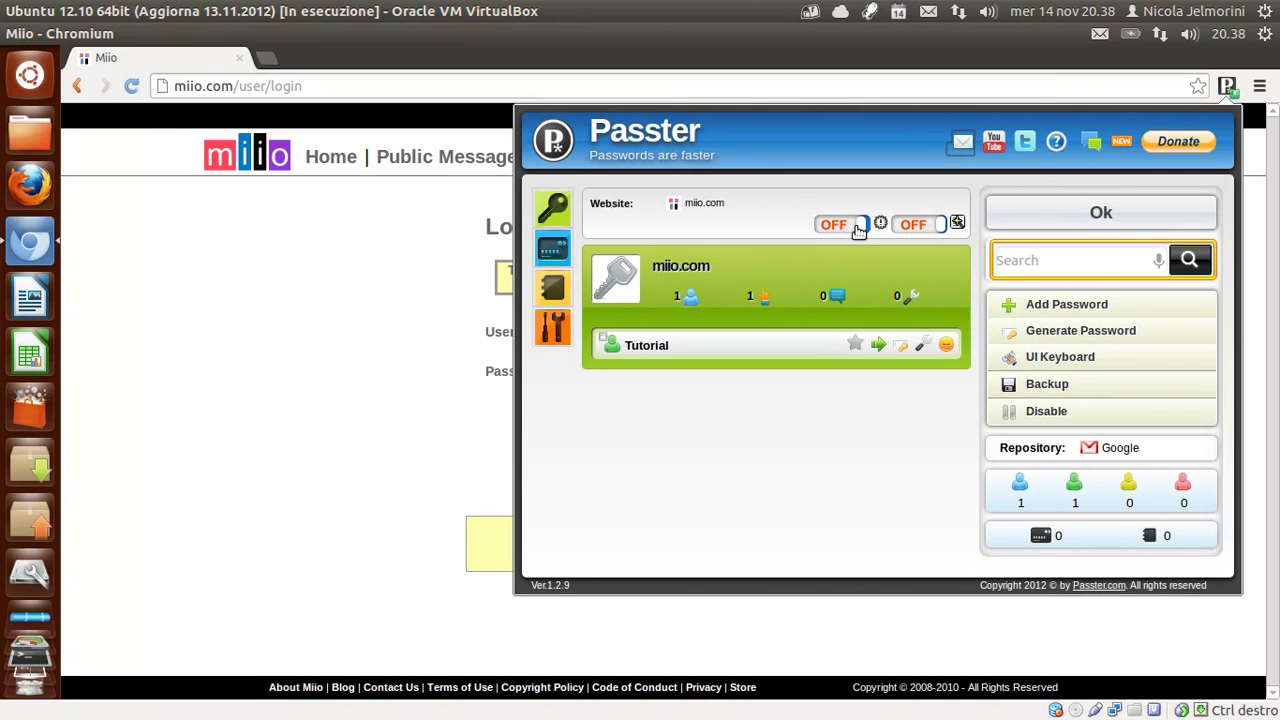
click(864, 229)
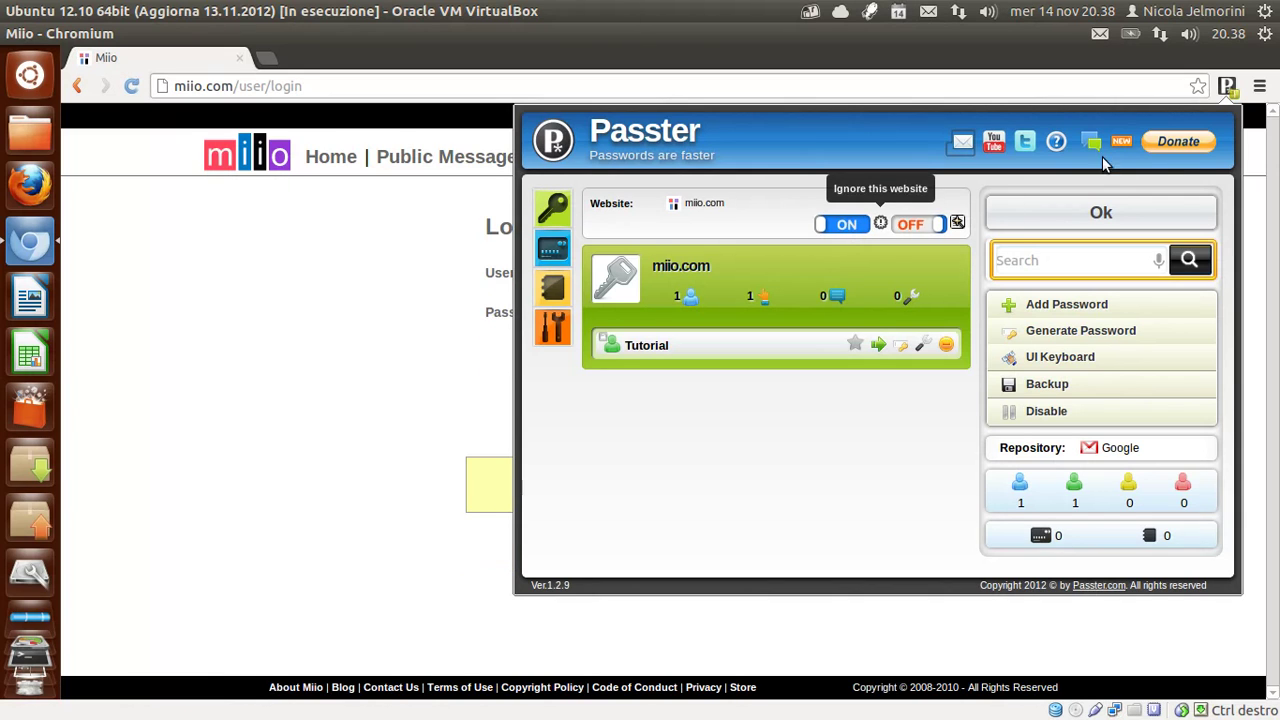
click(1228, 87)
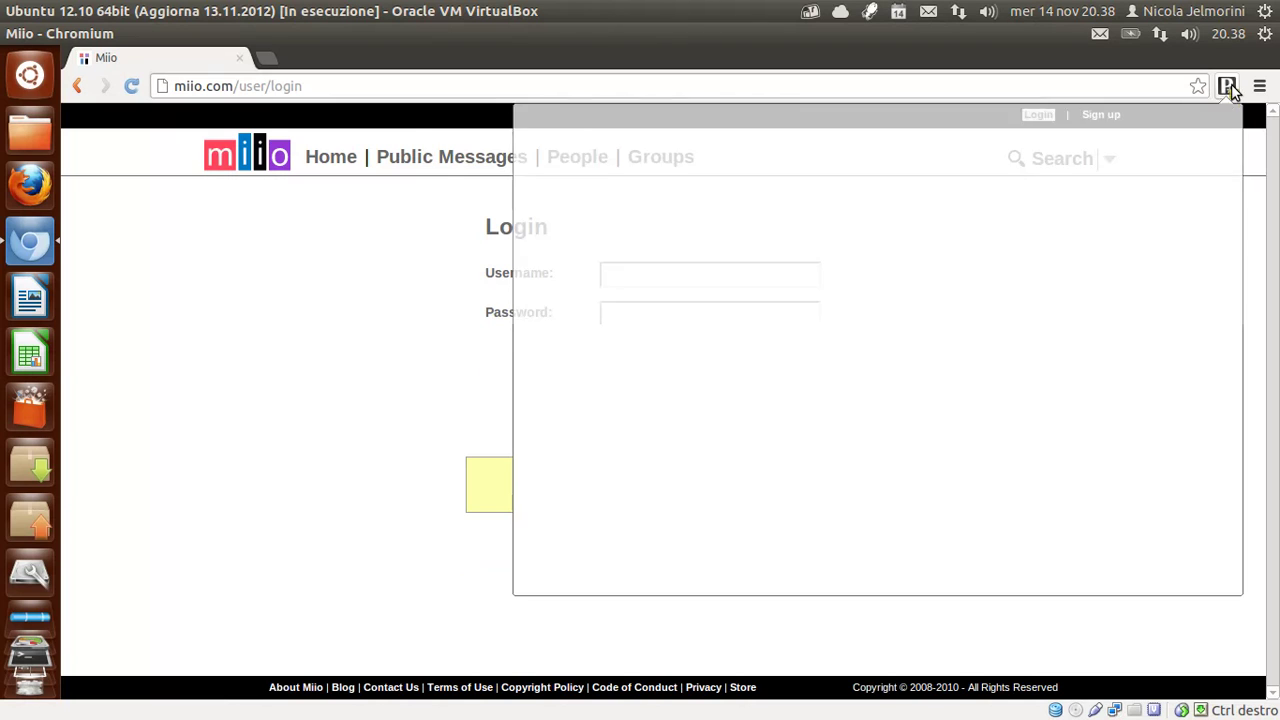
Reload the login page, then set Passster's first miio.com option off and the second on.
click(133, 87)
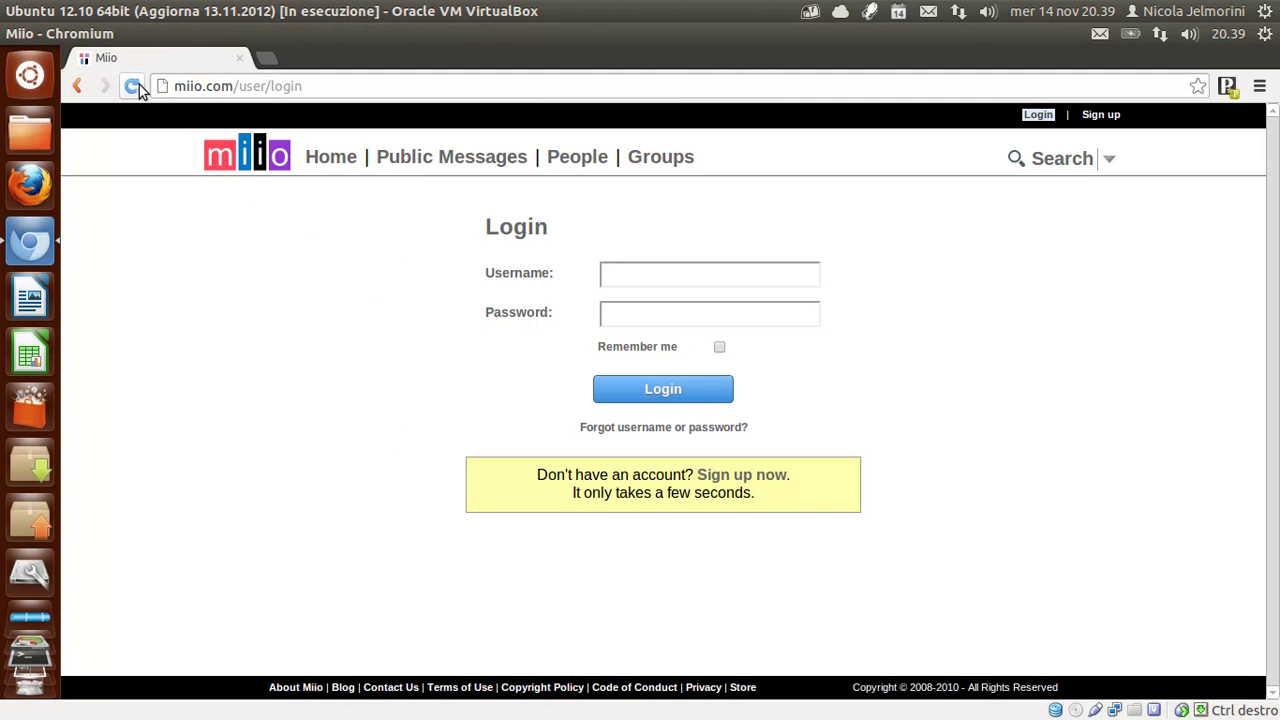
click(137, 88)
click(1228, 88)
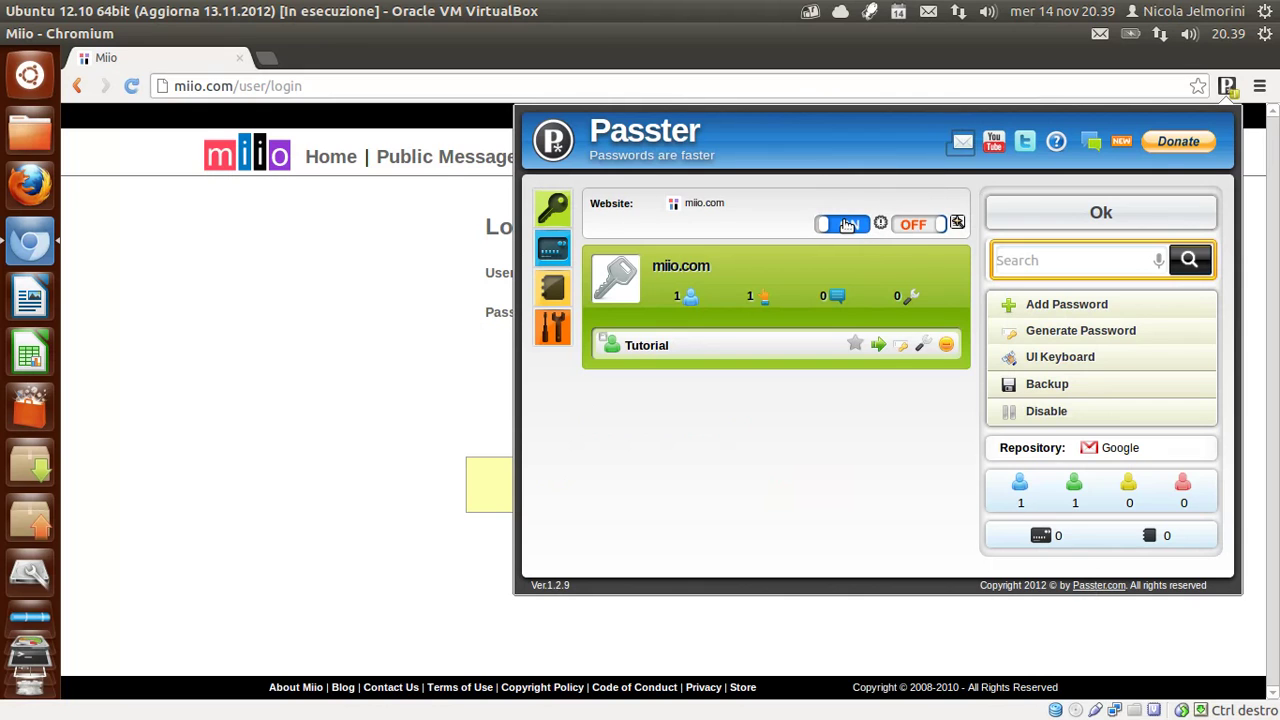
click(847, 224)
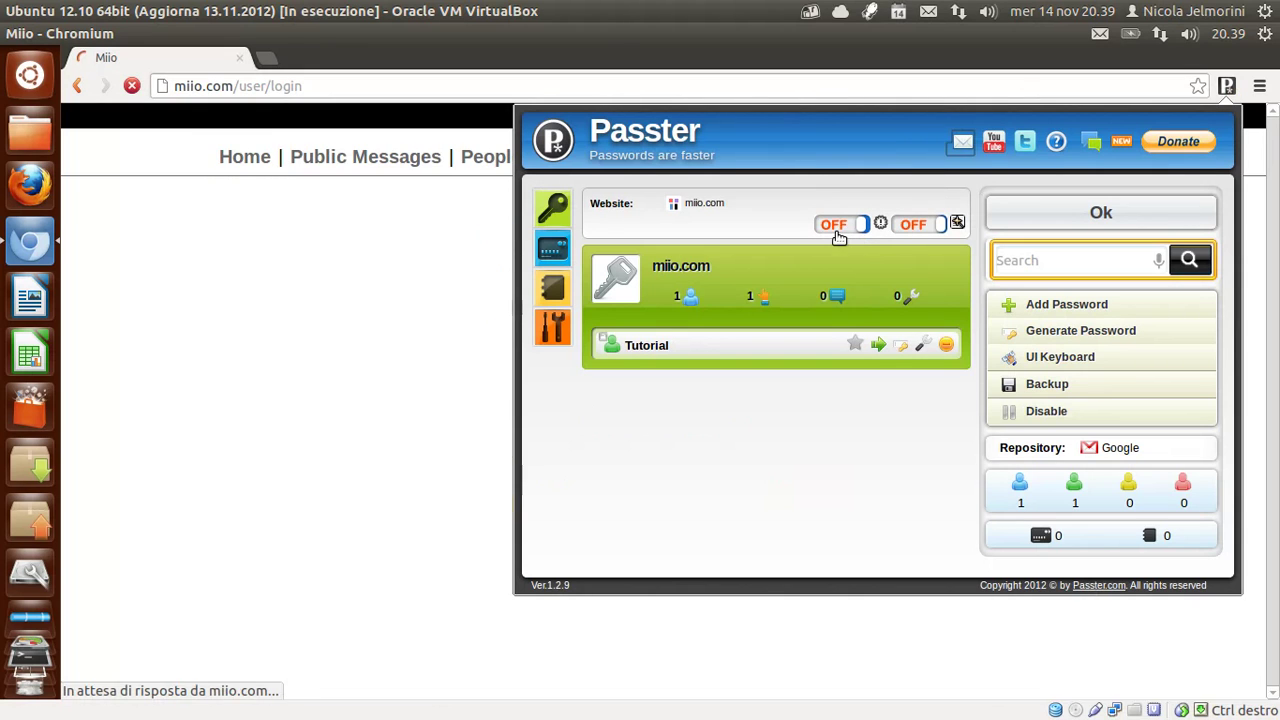
click(910, 228)
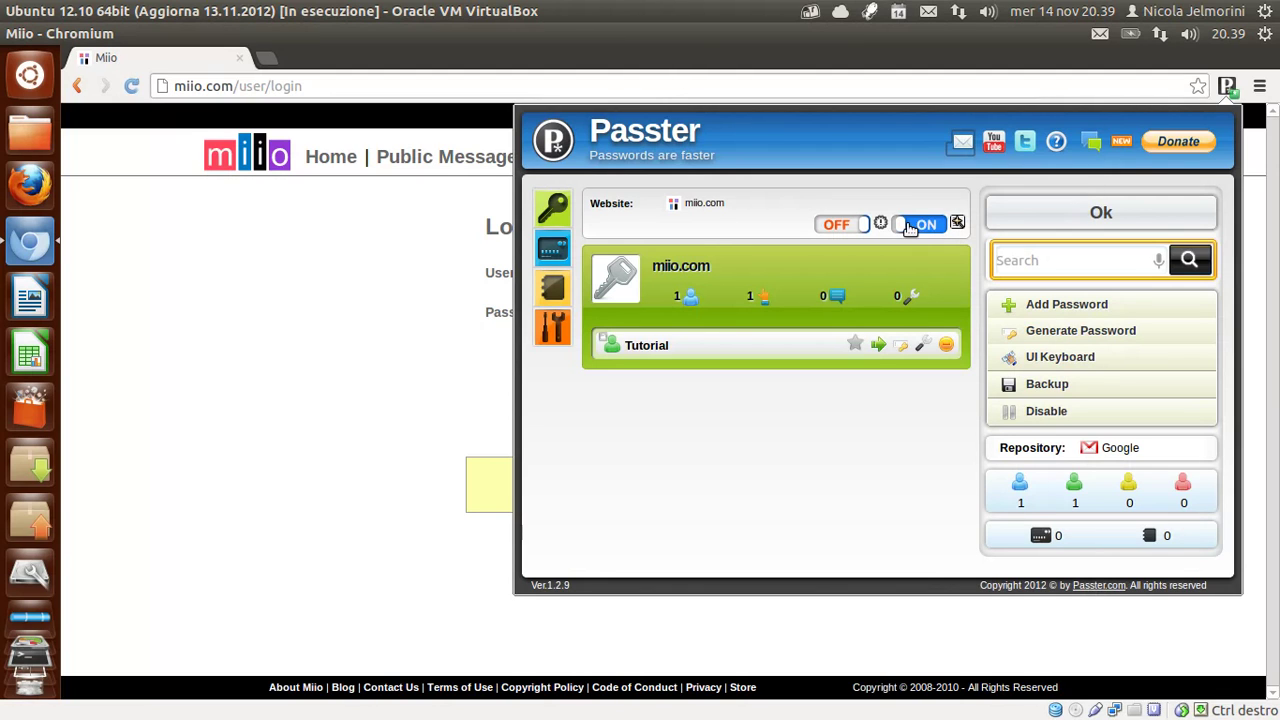
click(1228, 87)
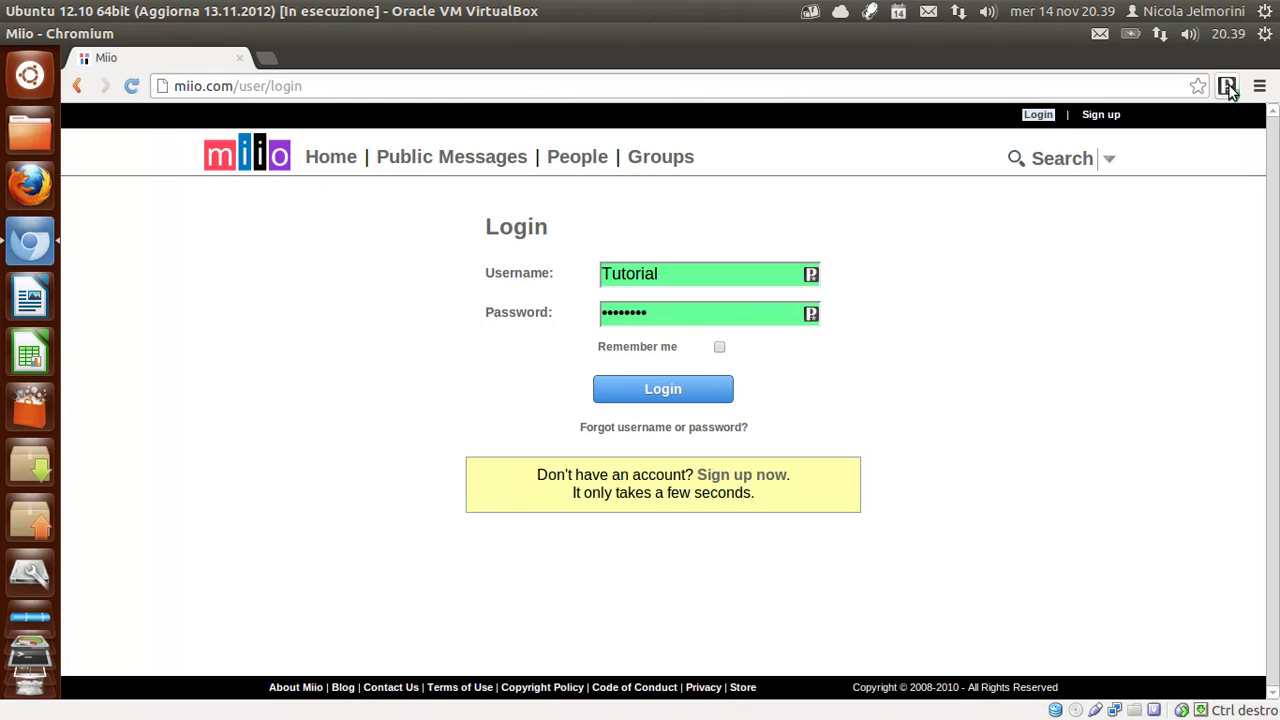
Reload the login page and switch Passster's second miio.com site option off.
click(139, 88)
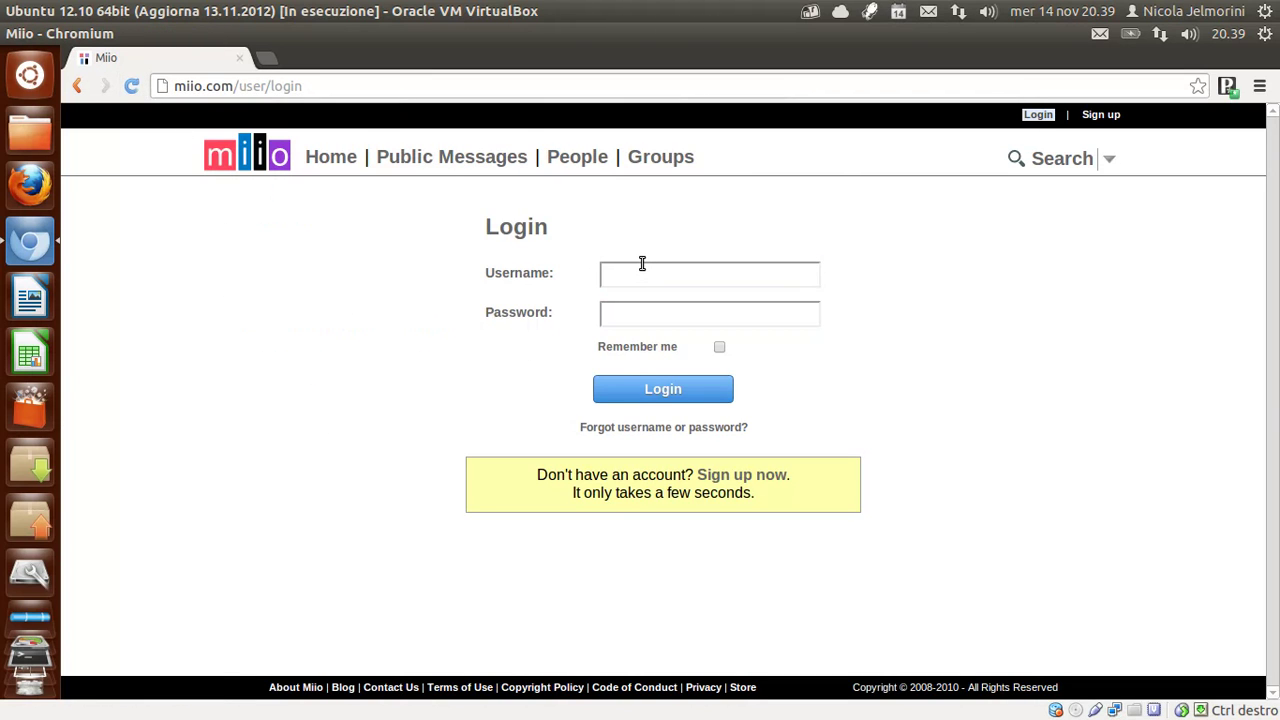
click(1228, 88)
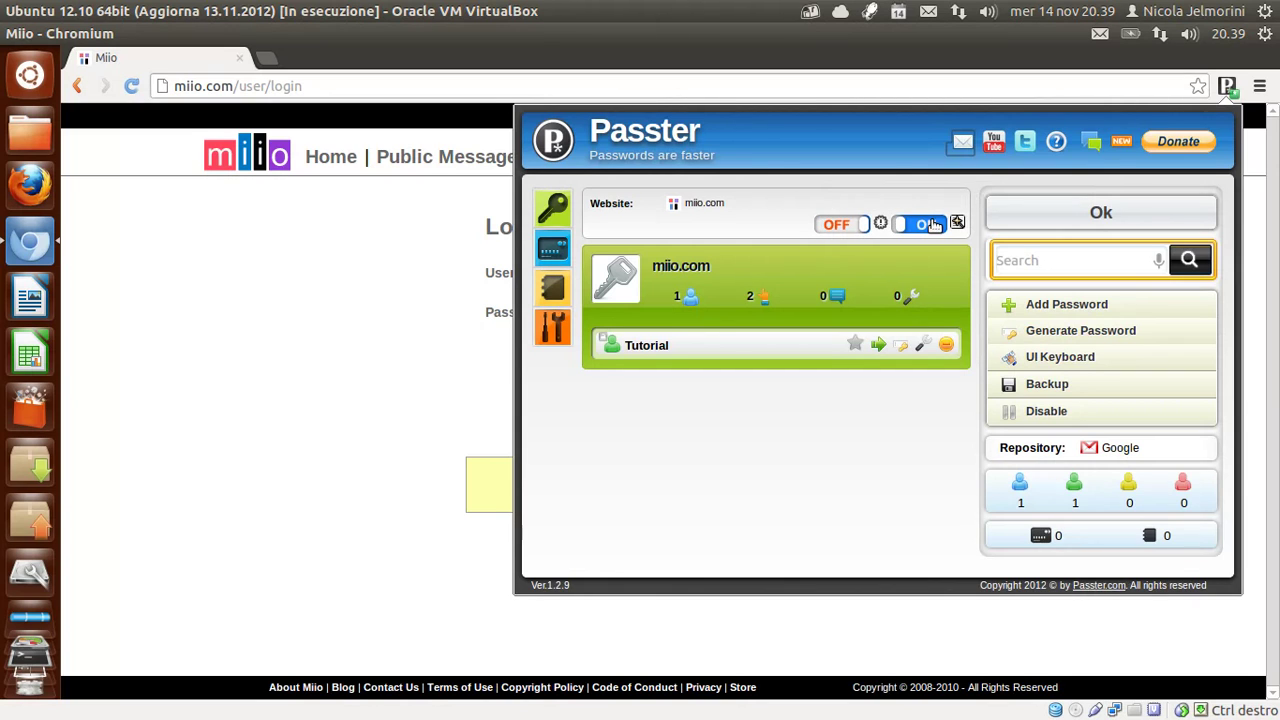
click(904, 227)
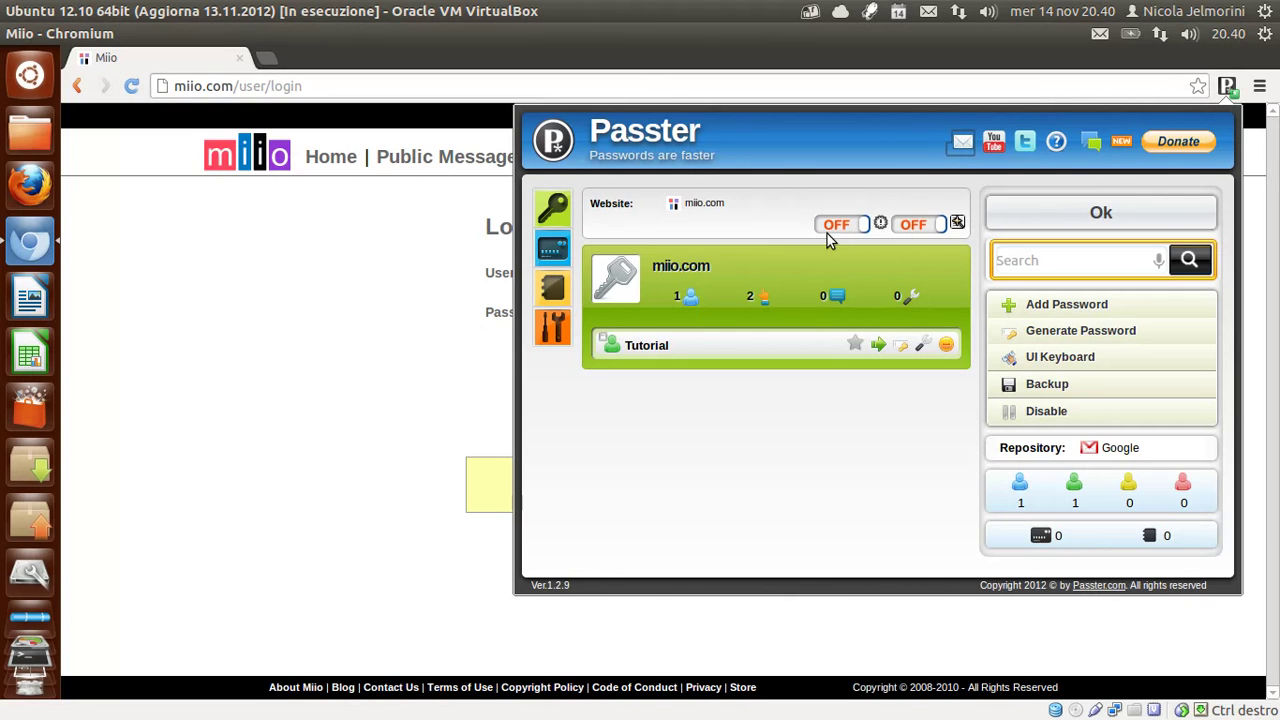
click(1229, 87)
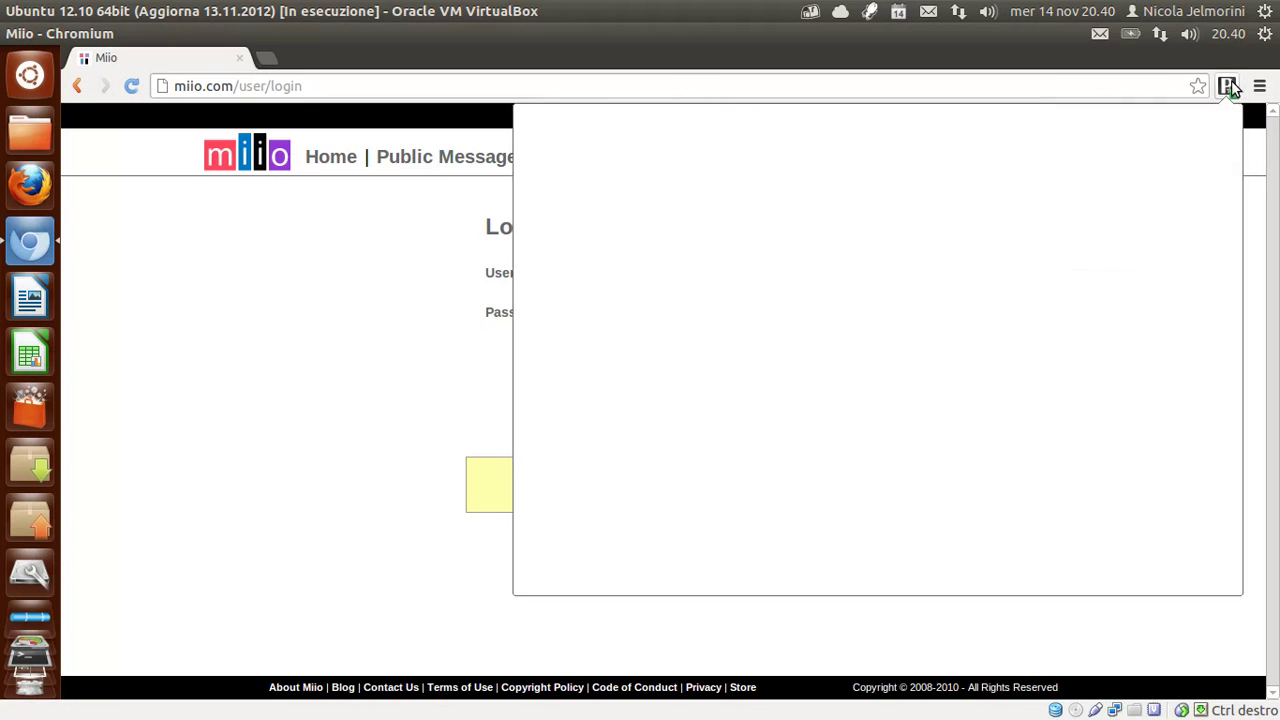
Reload the miio login page and switch on Passster's second miio.com website option.
click(133, 87)
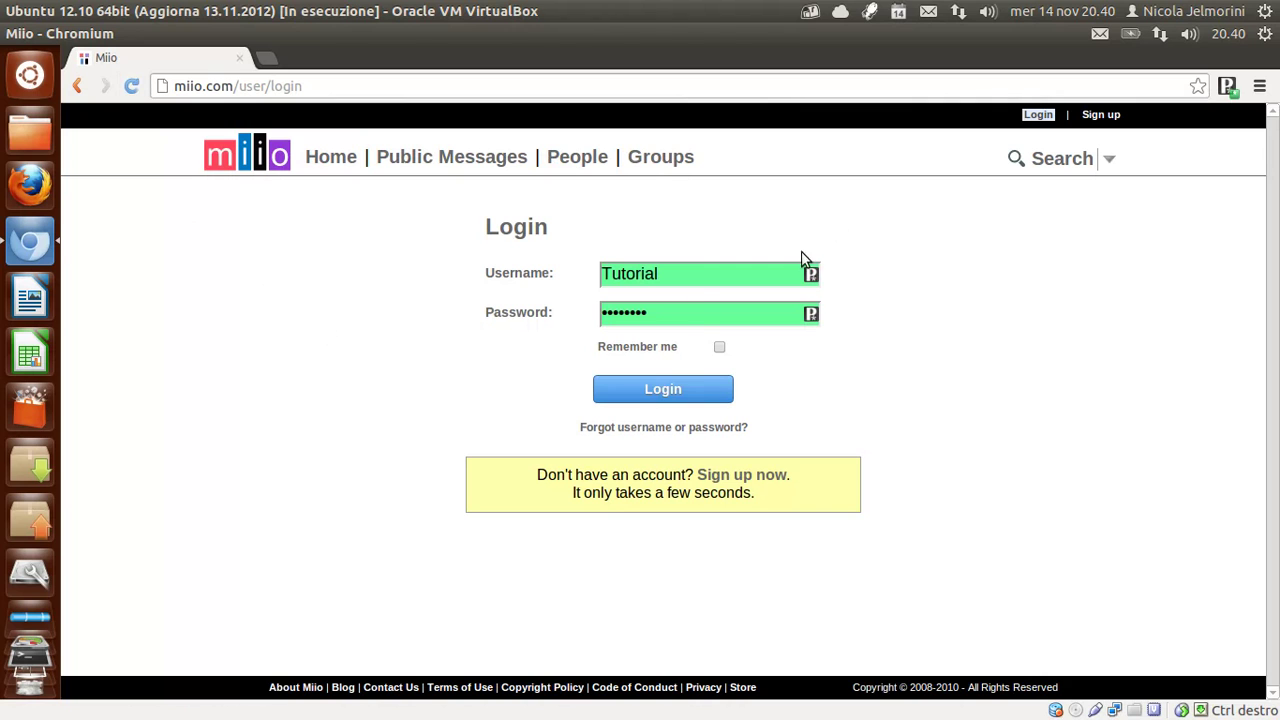
click(1227, 87)
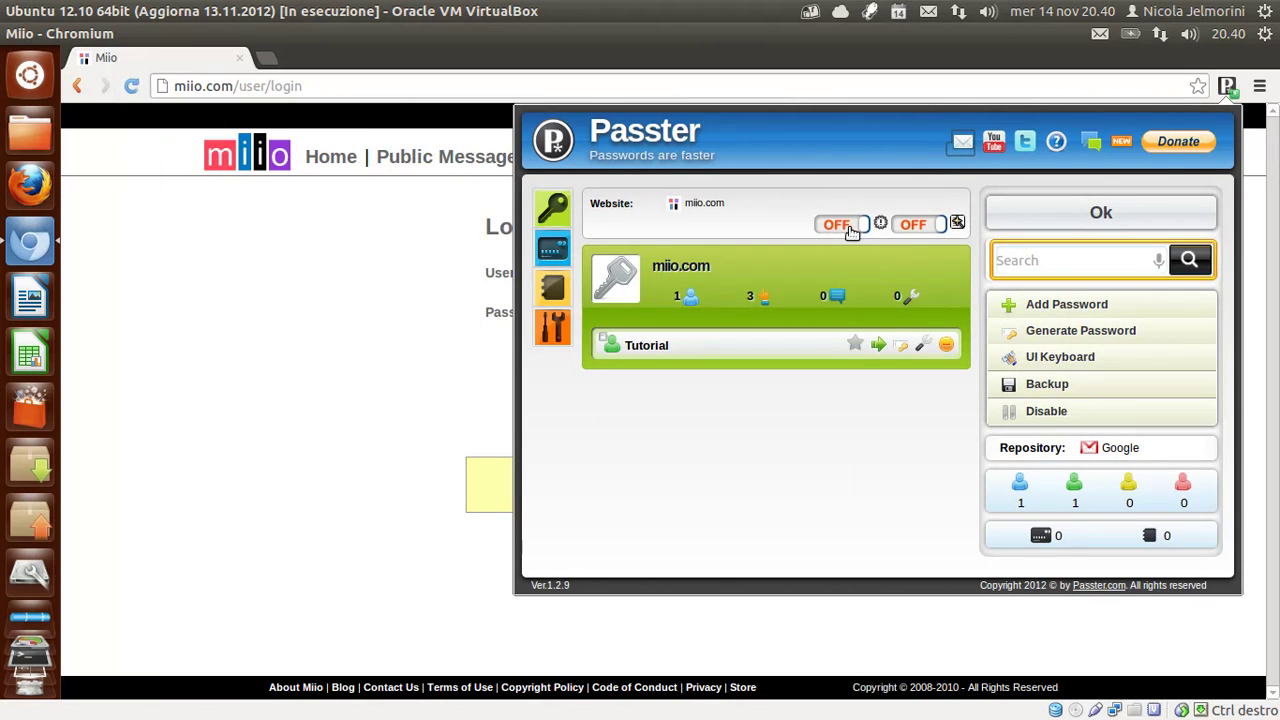
click(933, 223)
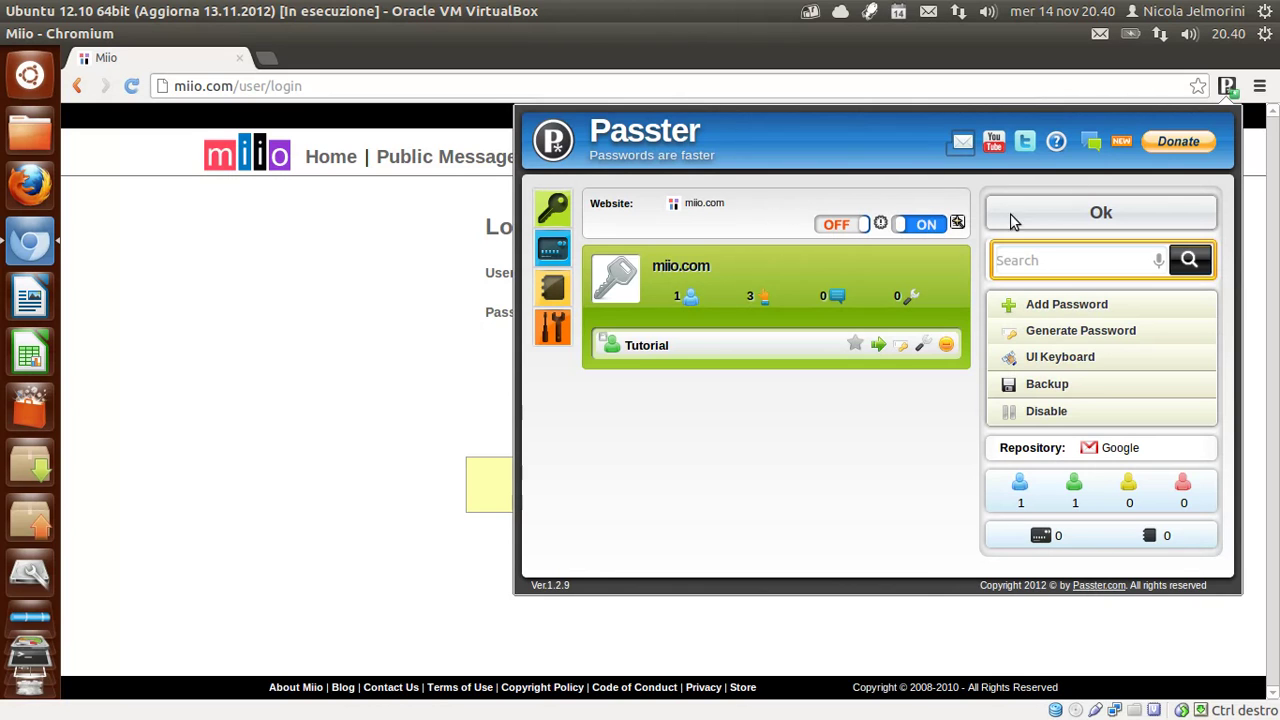
Reload the miio login page with the option active, showing empty fields, and reopen Passster.
click(1227, 86)
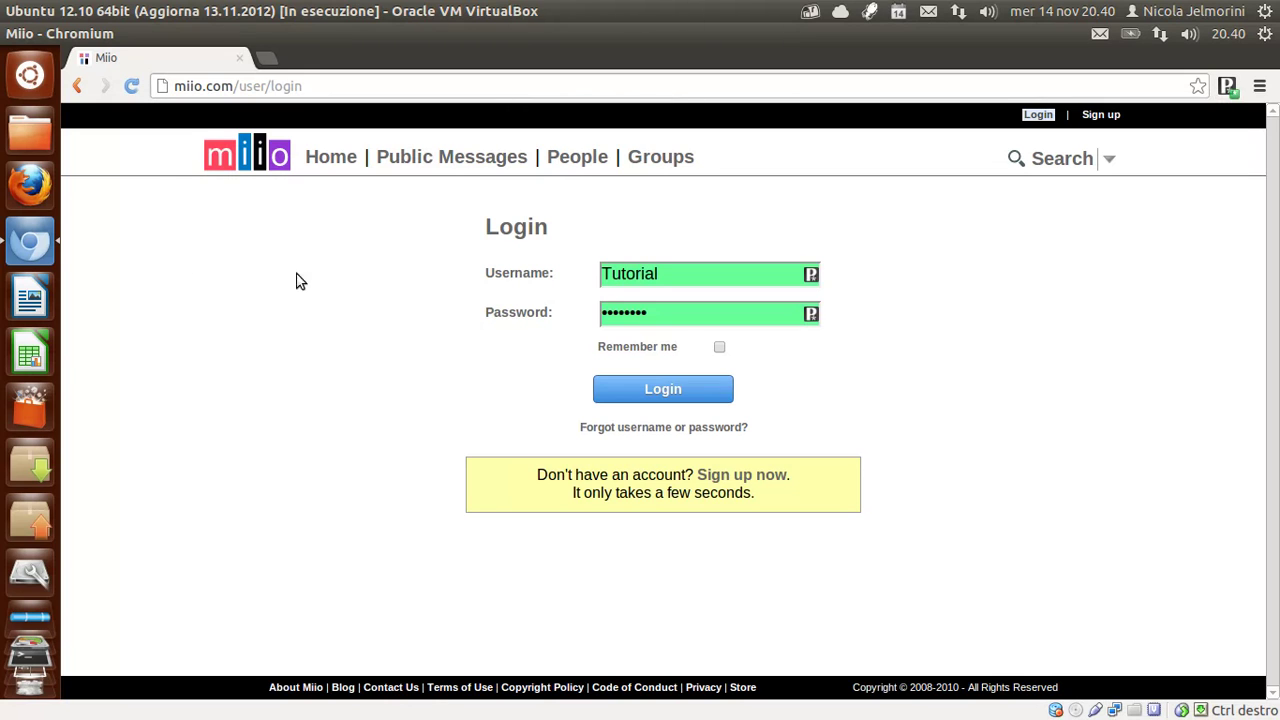
click(138, 89)
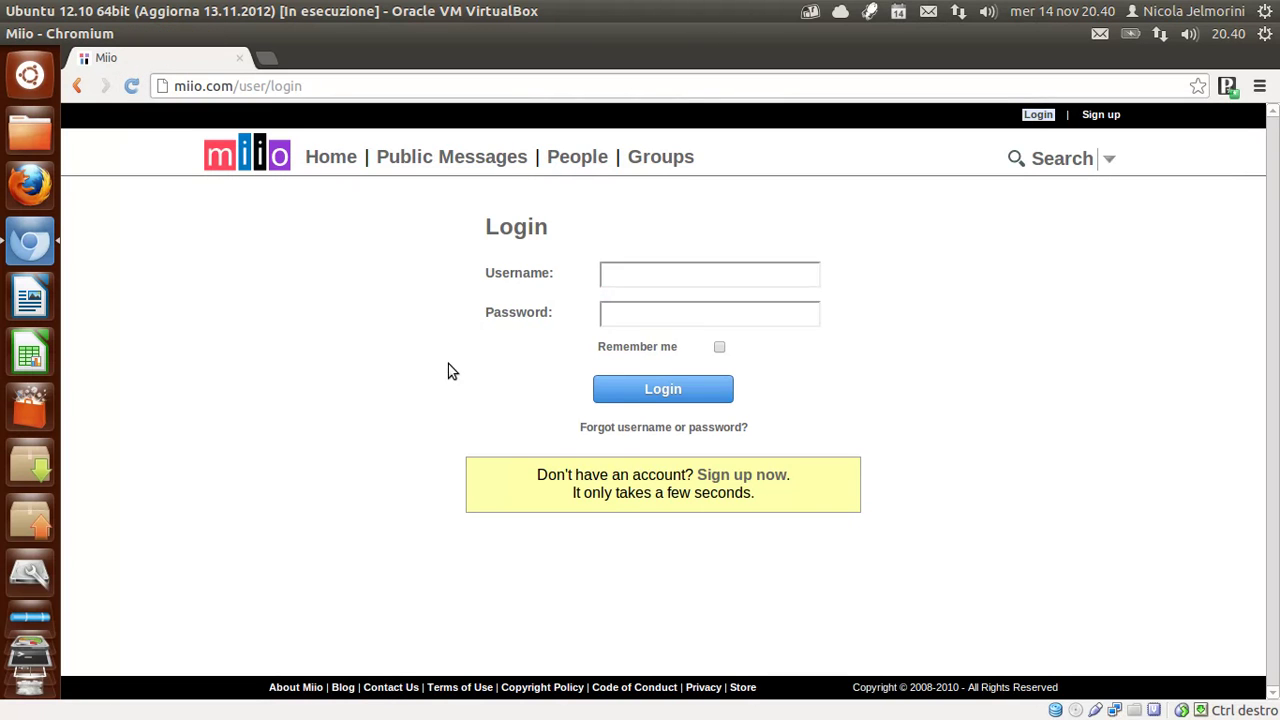
click(1228, 86)
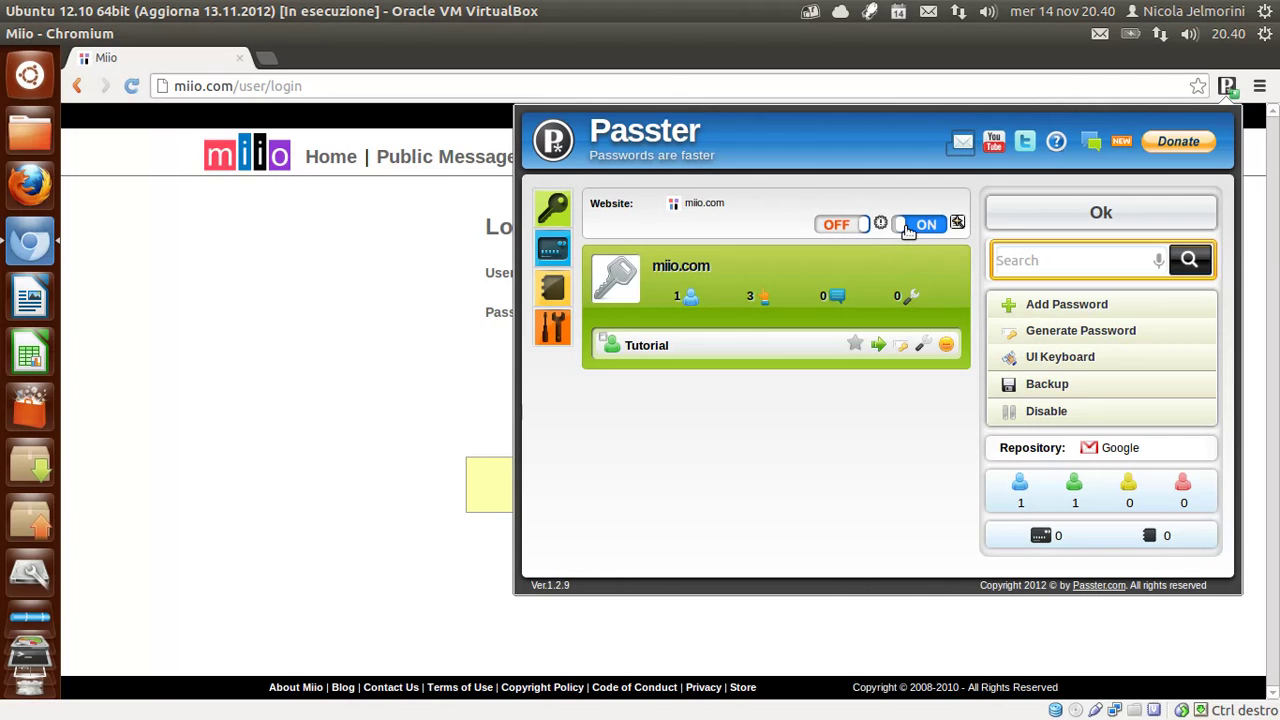
Switch the second miio.com Website toggle back to OFF and dismiss the Passster popup.
click(934, 228)
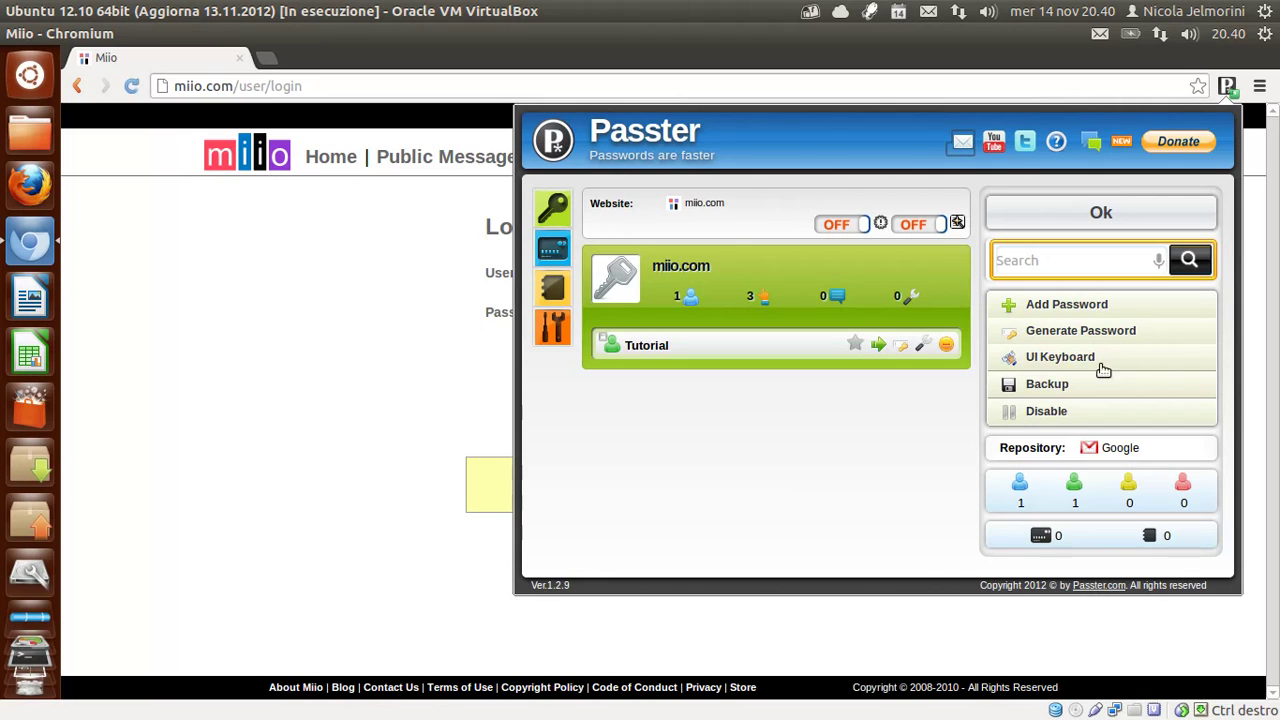
click(331, 297)
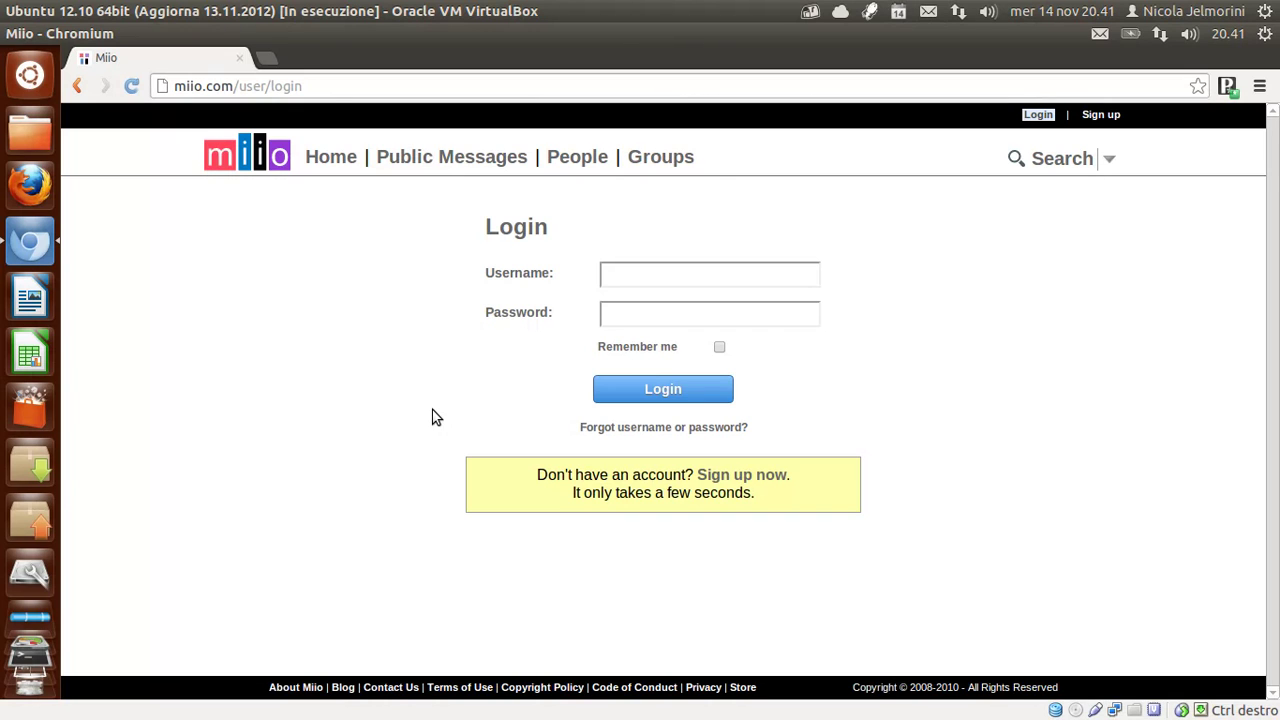
In a new tab, load google.com from the address suggestion and go to Google Drive's documents.
click(266, 60)
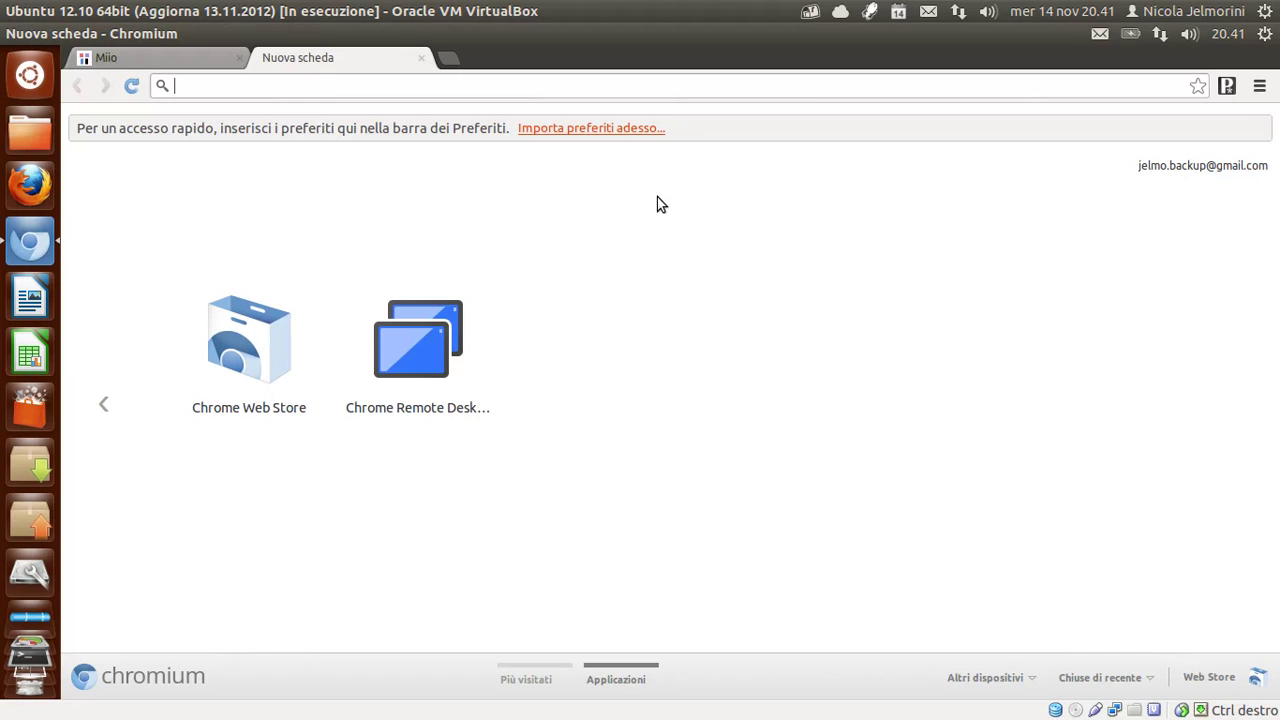
text(g)
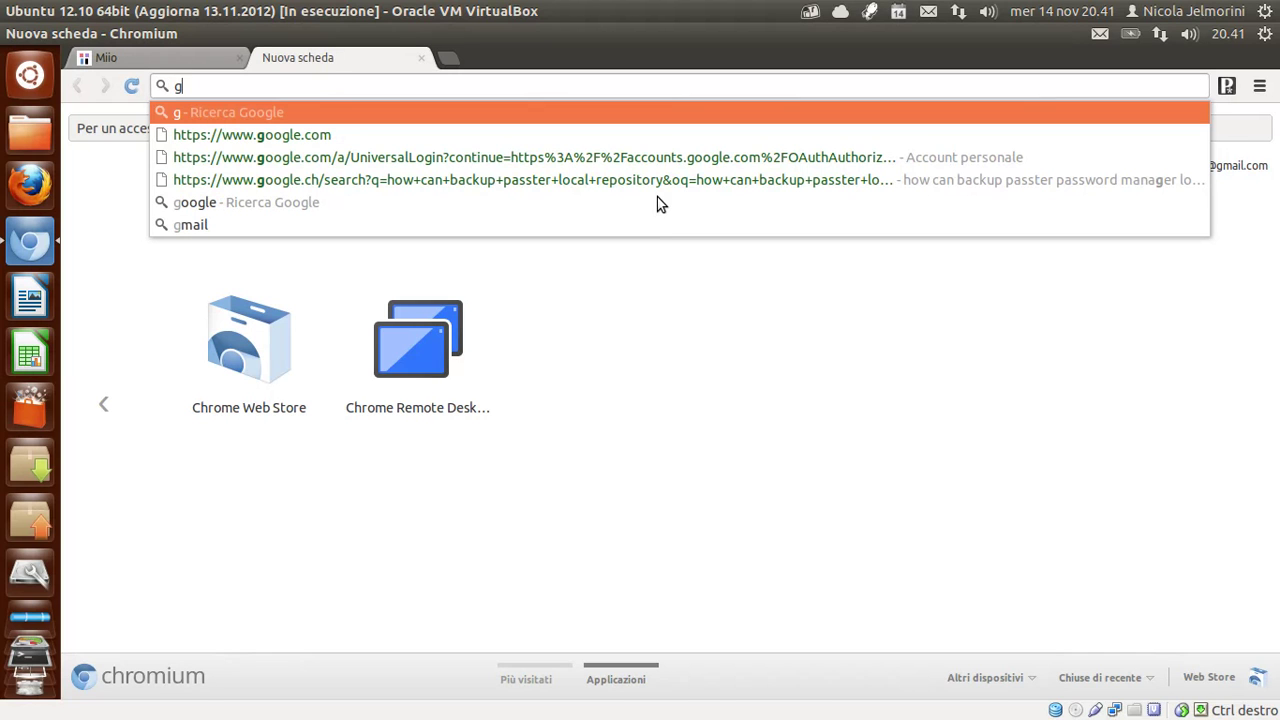
key(Down)
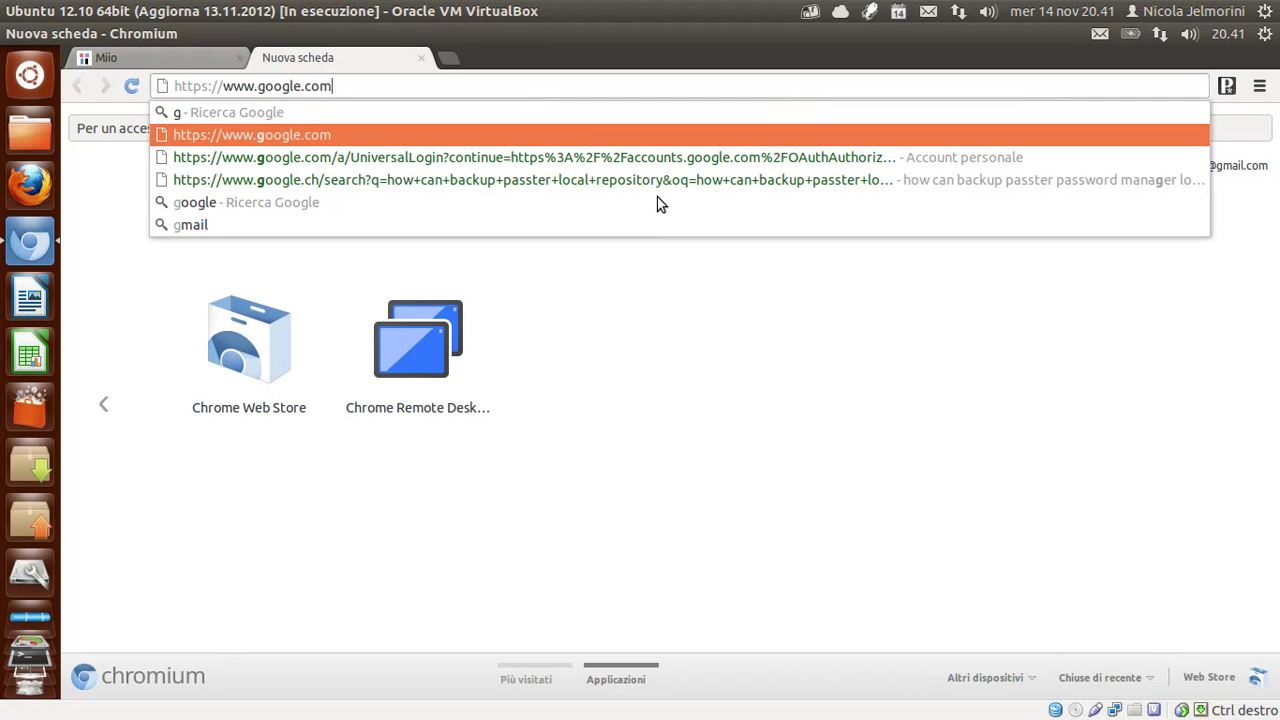
key(Return)
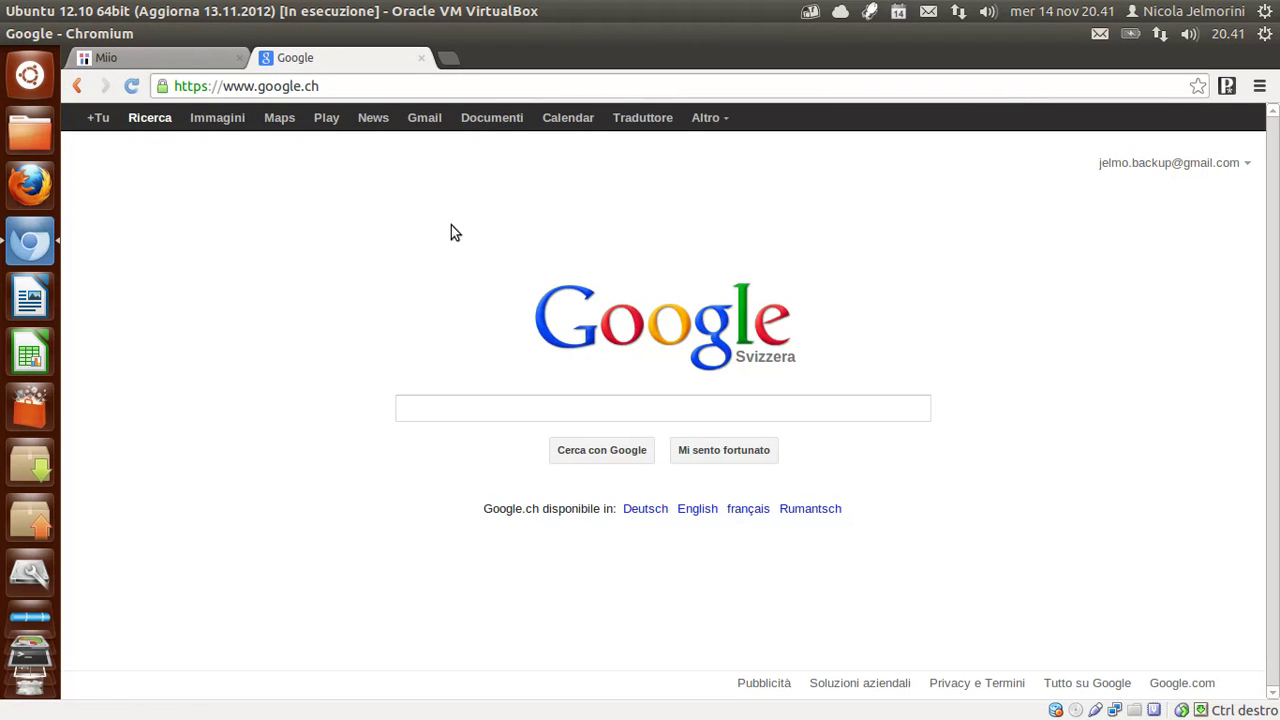
click(503, 122)
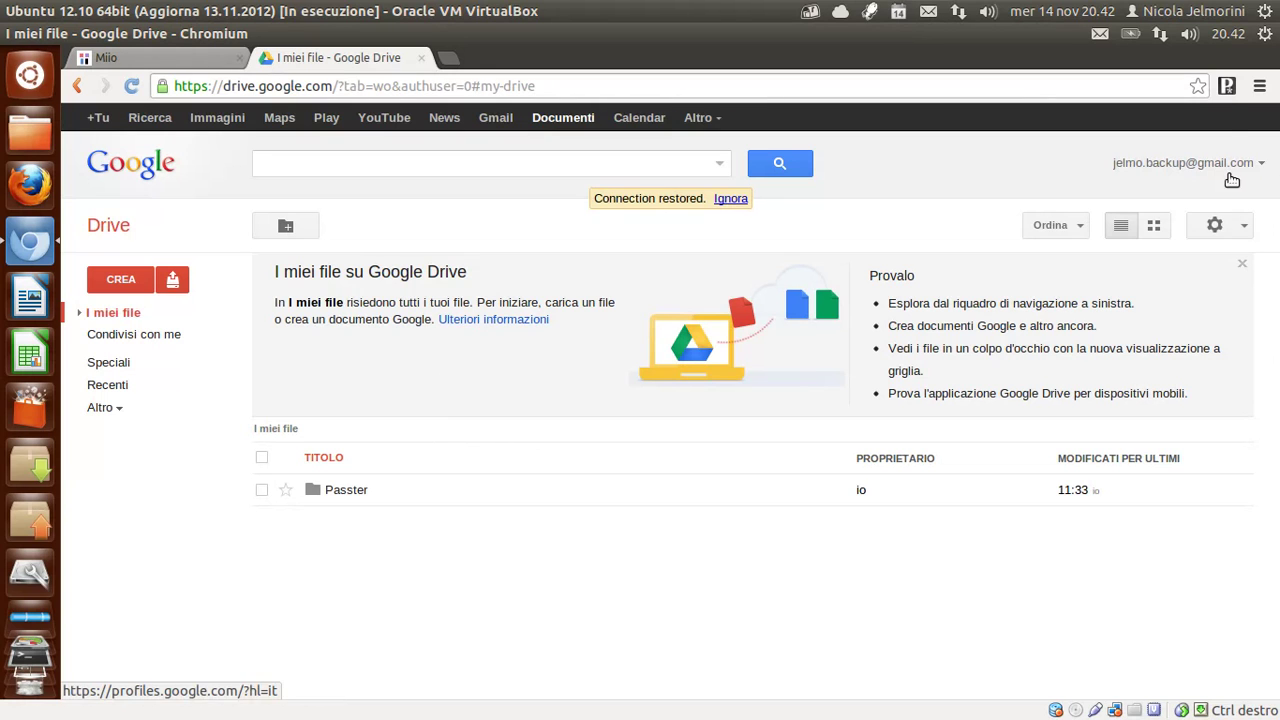
Open the Passster Drive folder, view the encrypted Passster_Repository document, then close it.
click(349, 506)
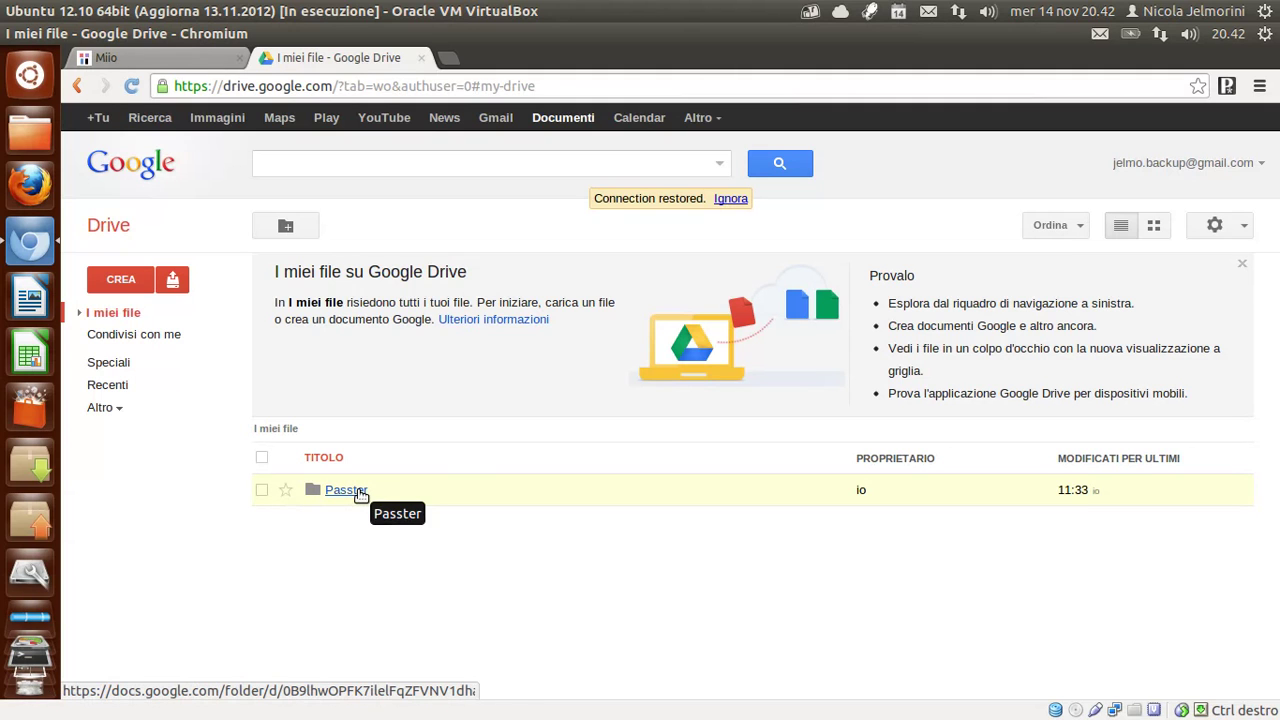
click(360, 496)
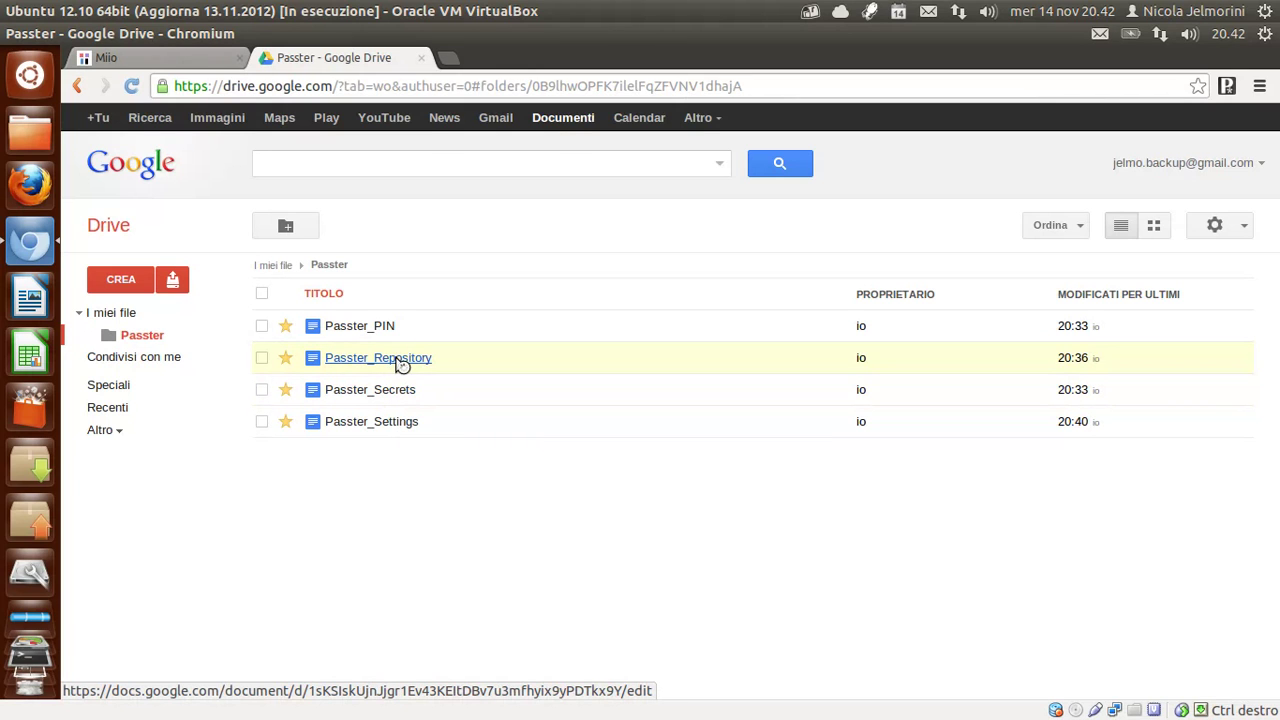
click(396, 358)
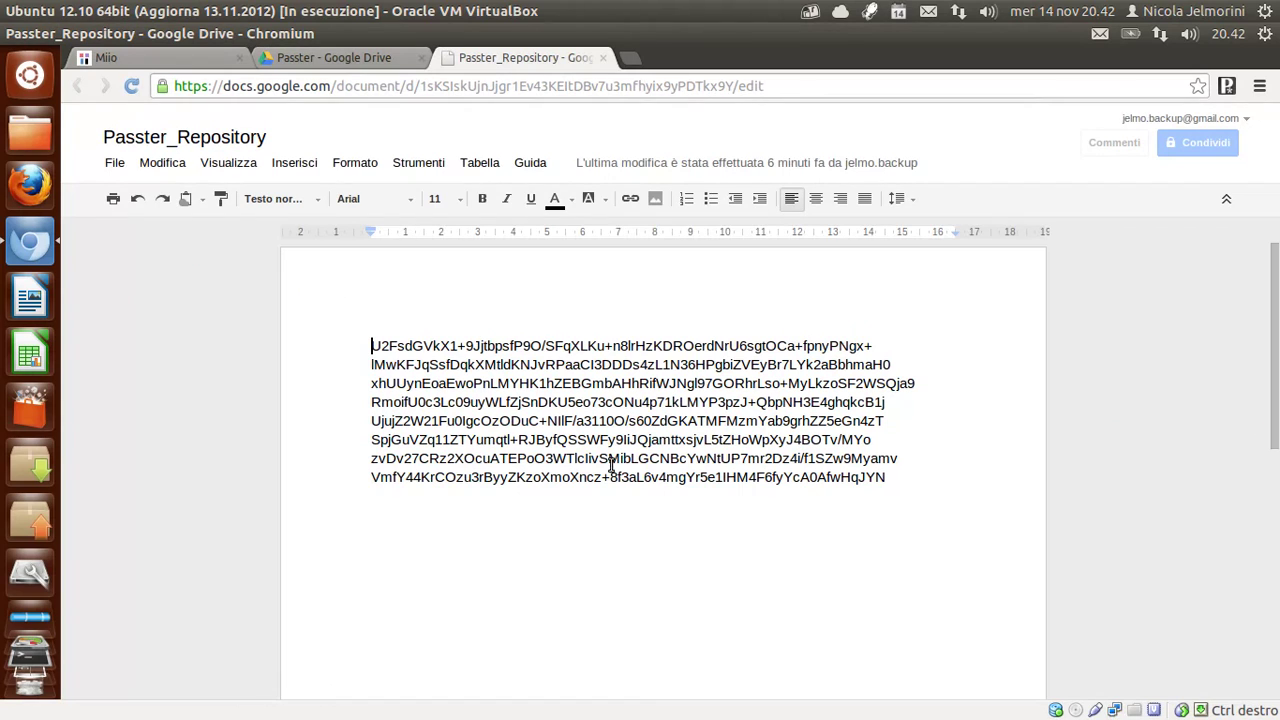
click(605, 60)
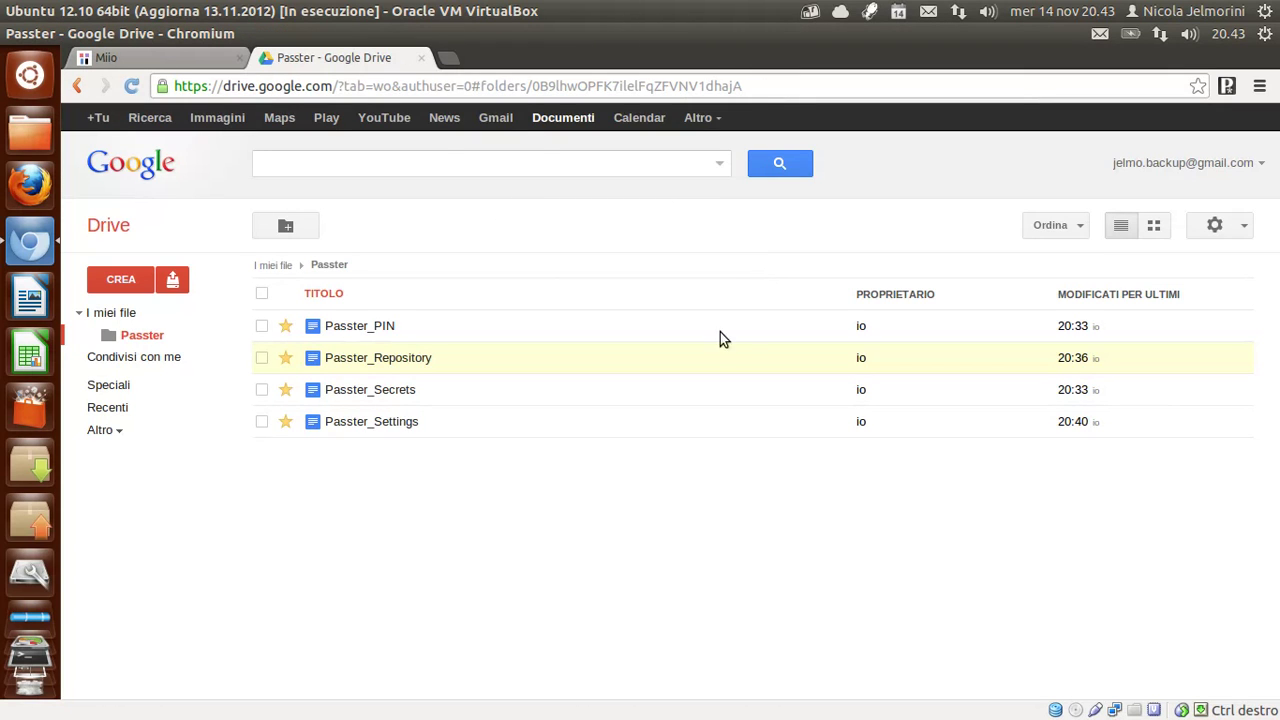
Back on the autofilled miio login, append 'xxxx' to the password and submit it.
click(421, 60)
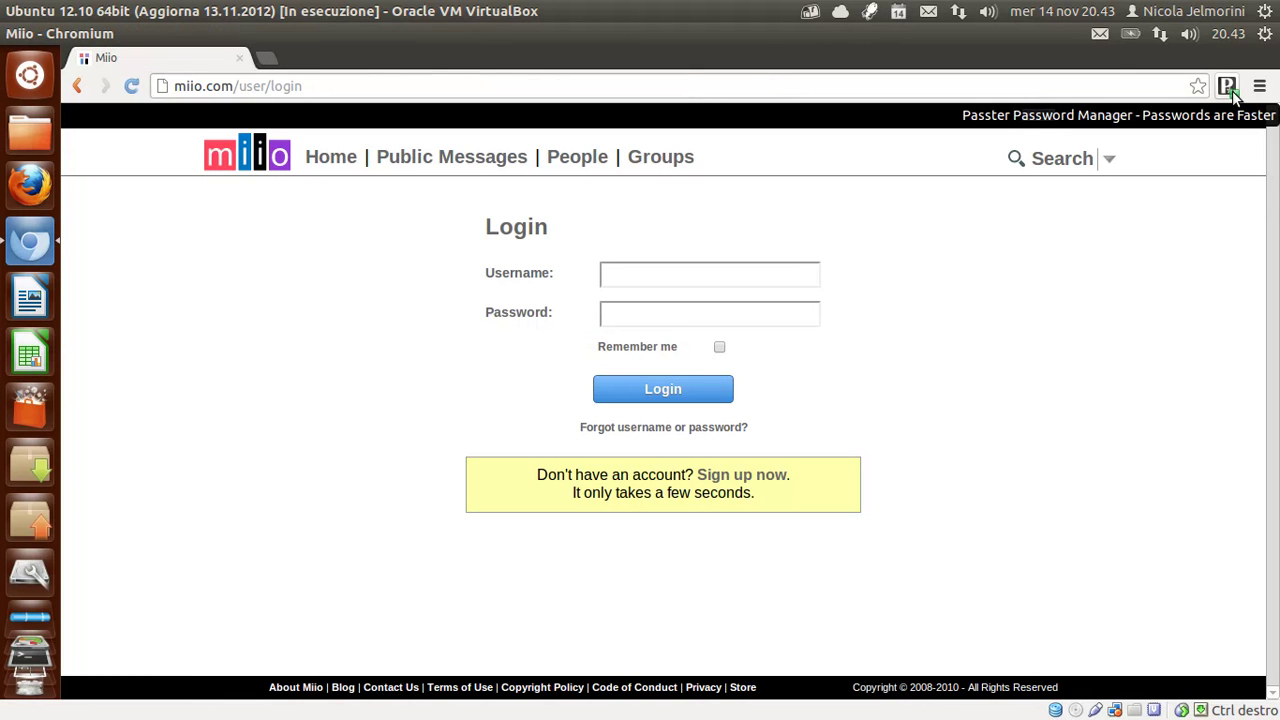
click(134, 87)
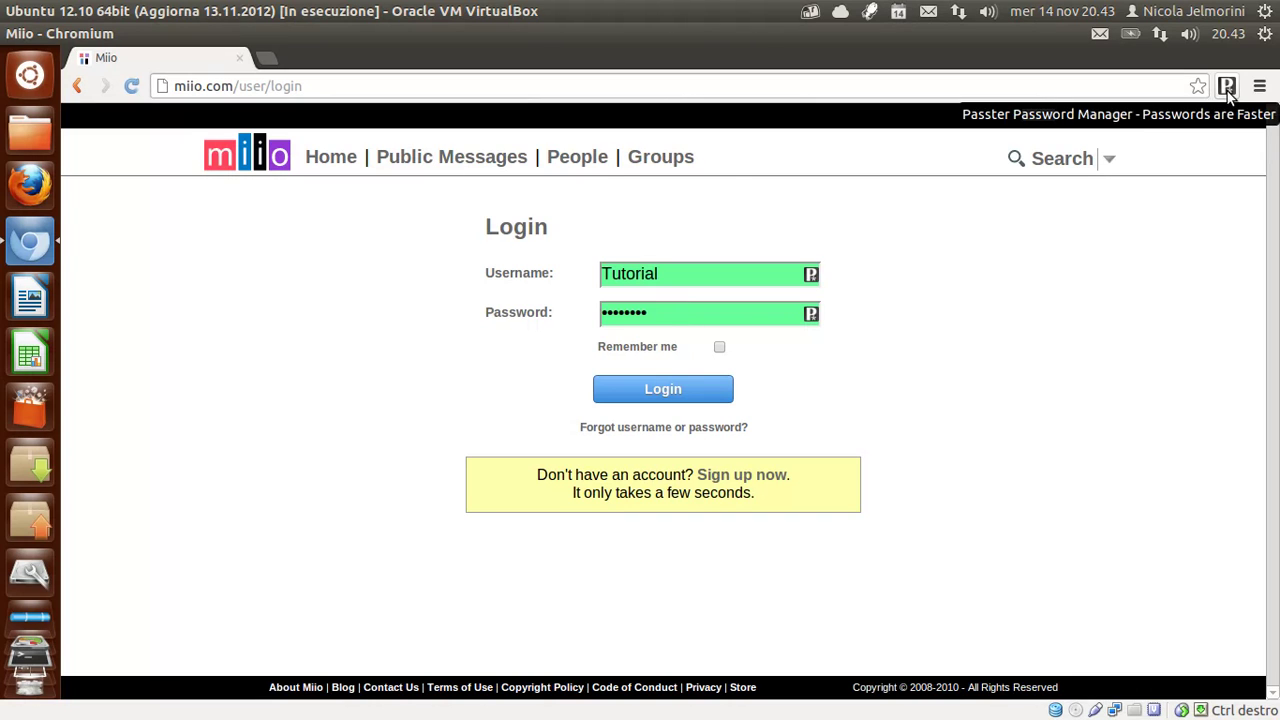
click(668, 312)
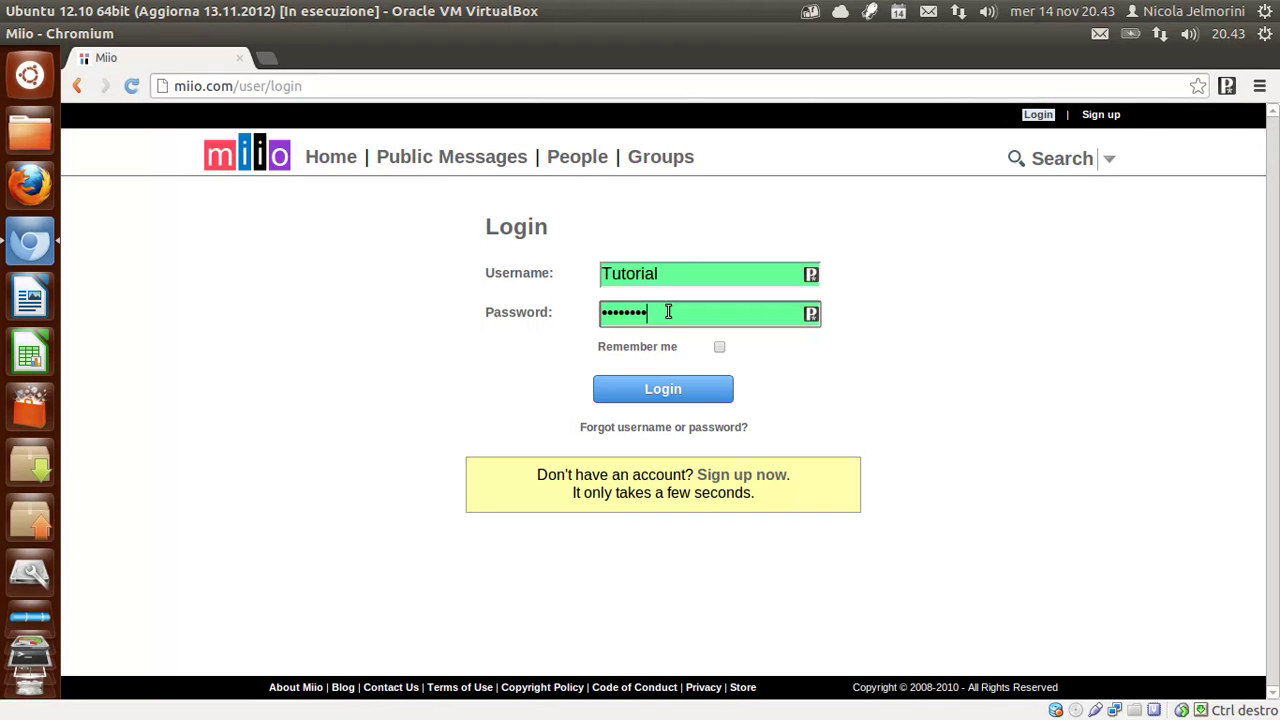
text(xxxx)
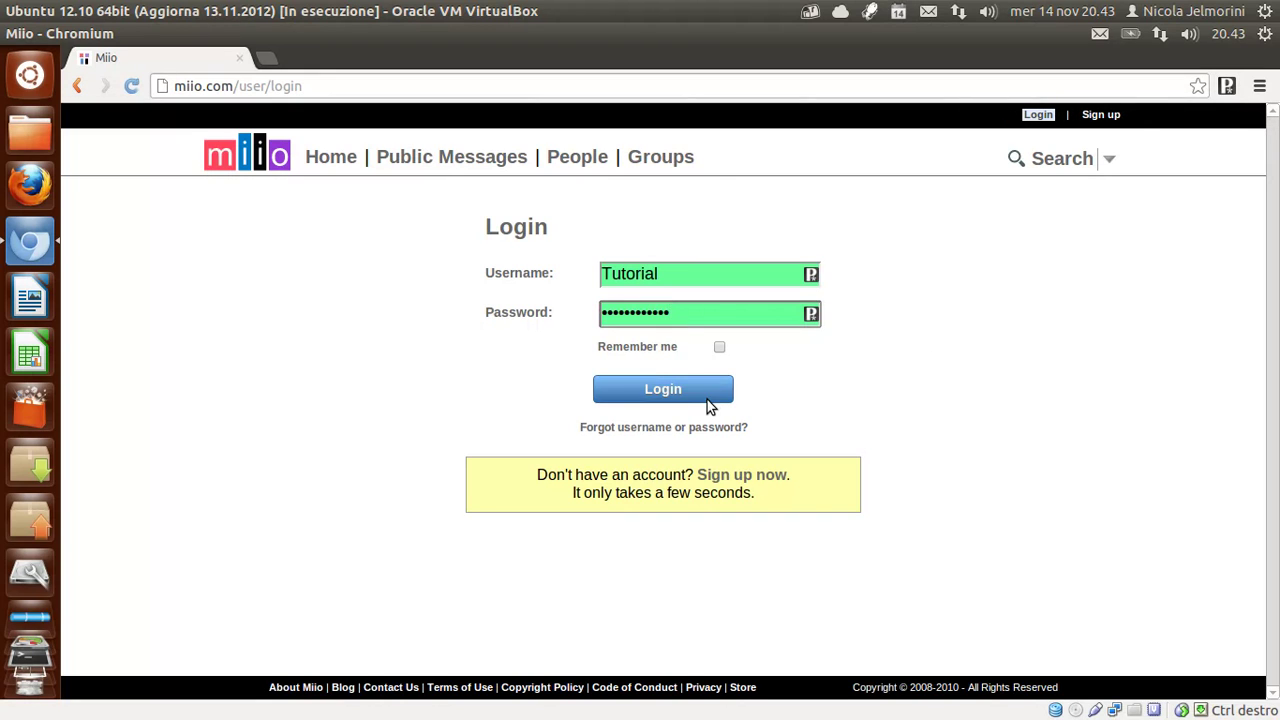
click(712, 400)
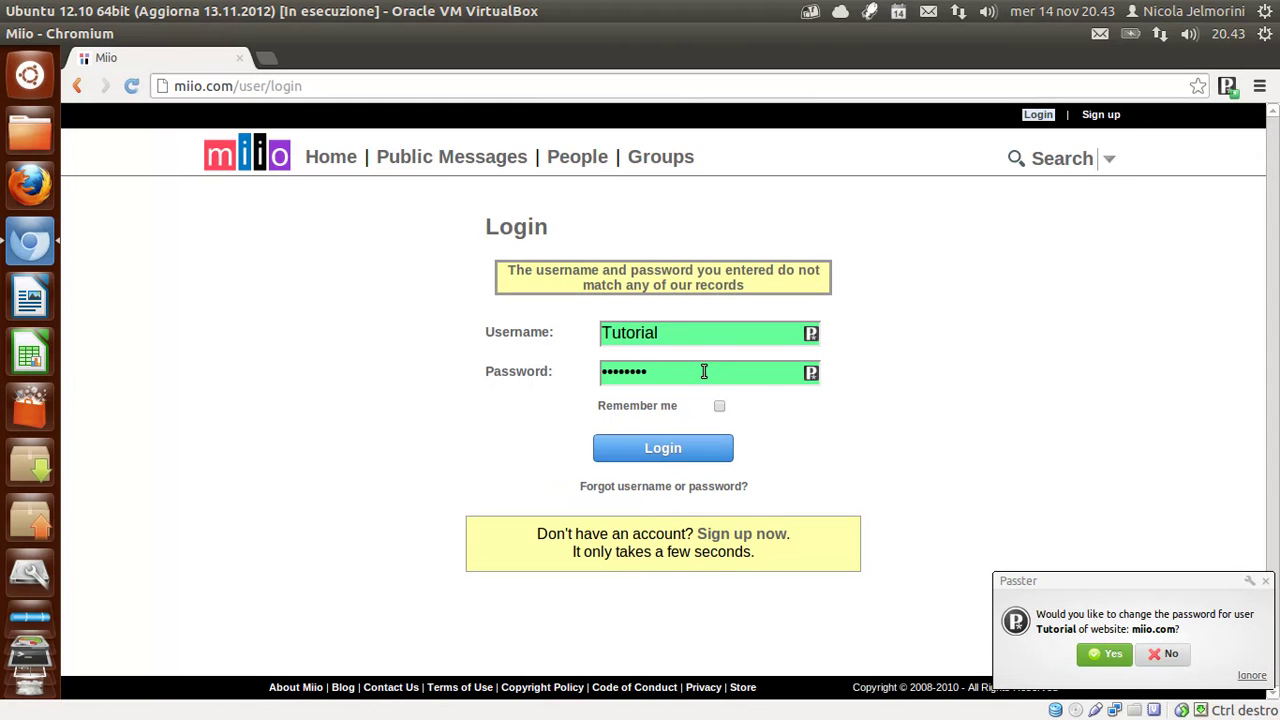
Accept Passster's offer to update Tutorial's miio.com password and check the entry in the popup.
click(1105, 656)
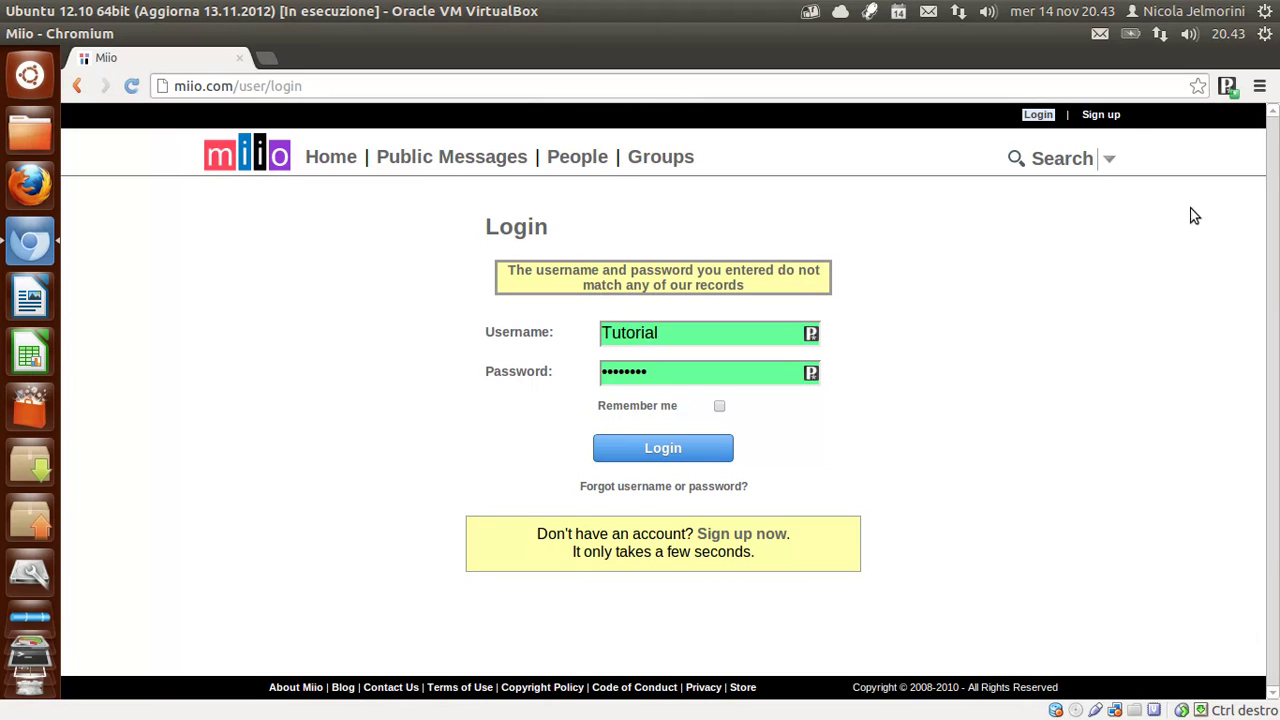
click(1228, 88)
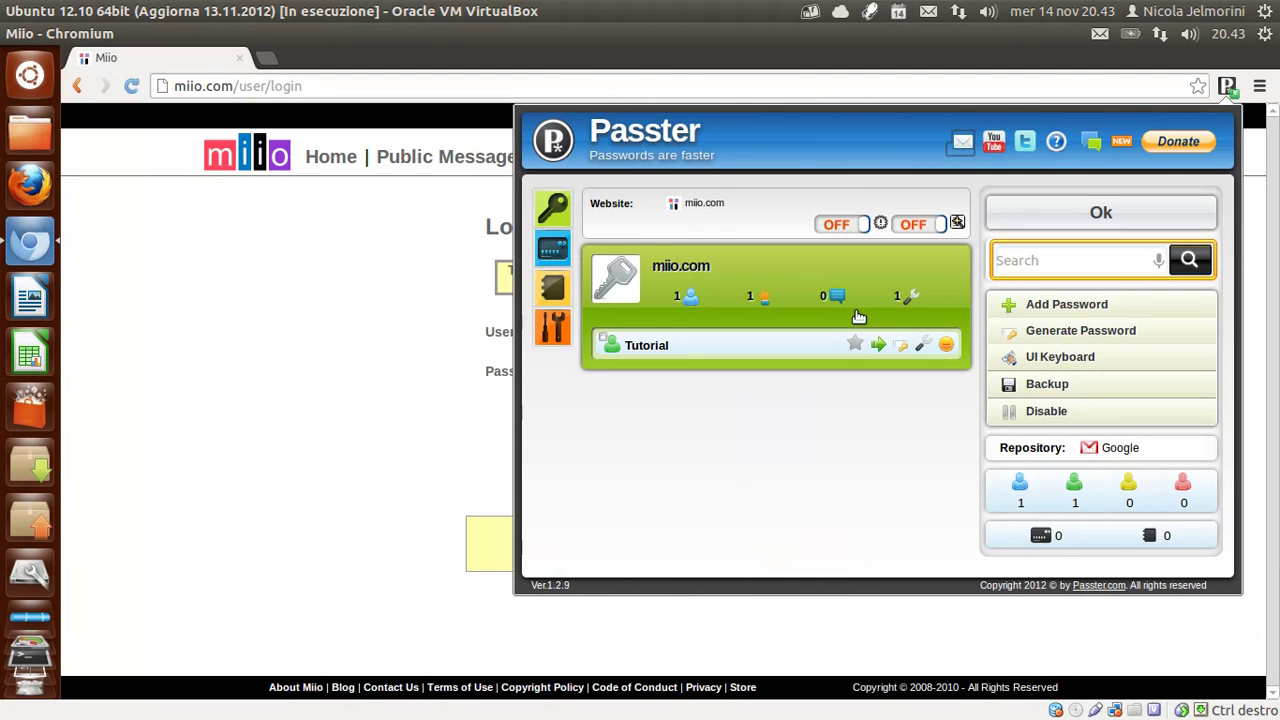
click(1228, 87)
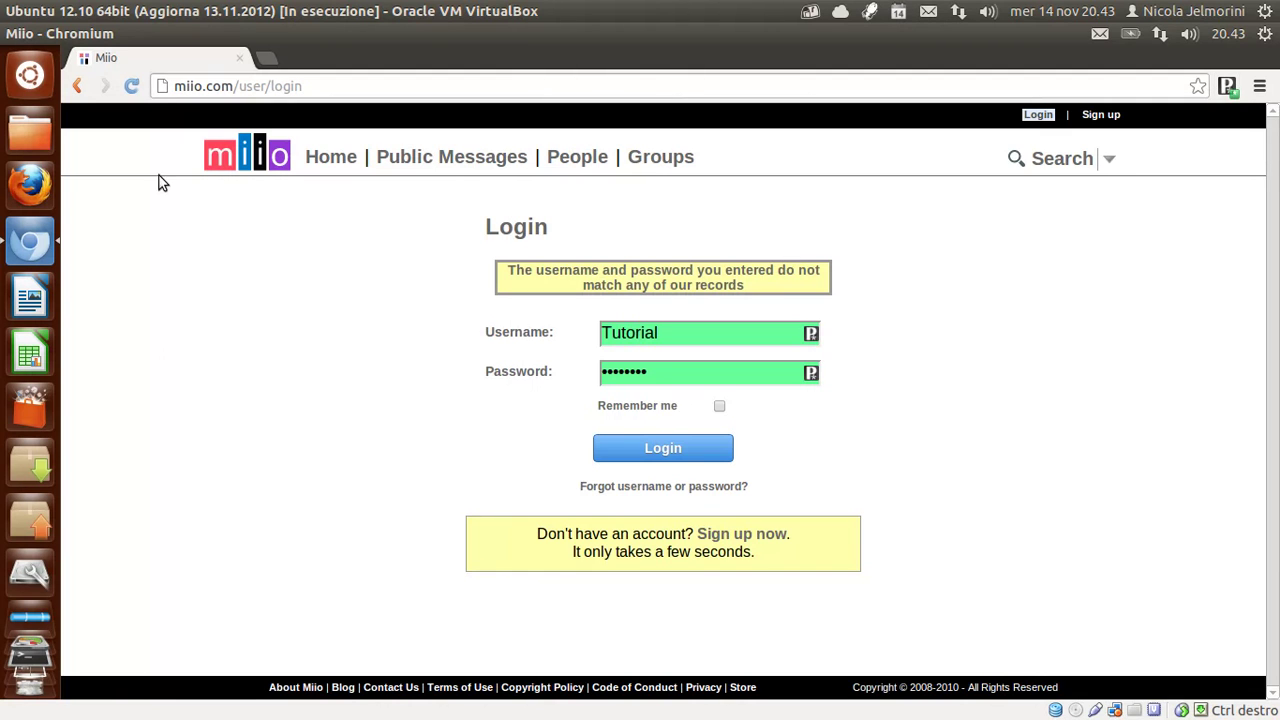
Reload the login page, confirm with Continua, and inspect the longer autofilled password.
click(132, 87)
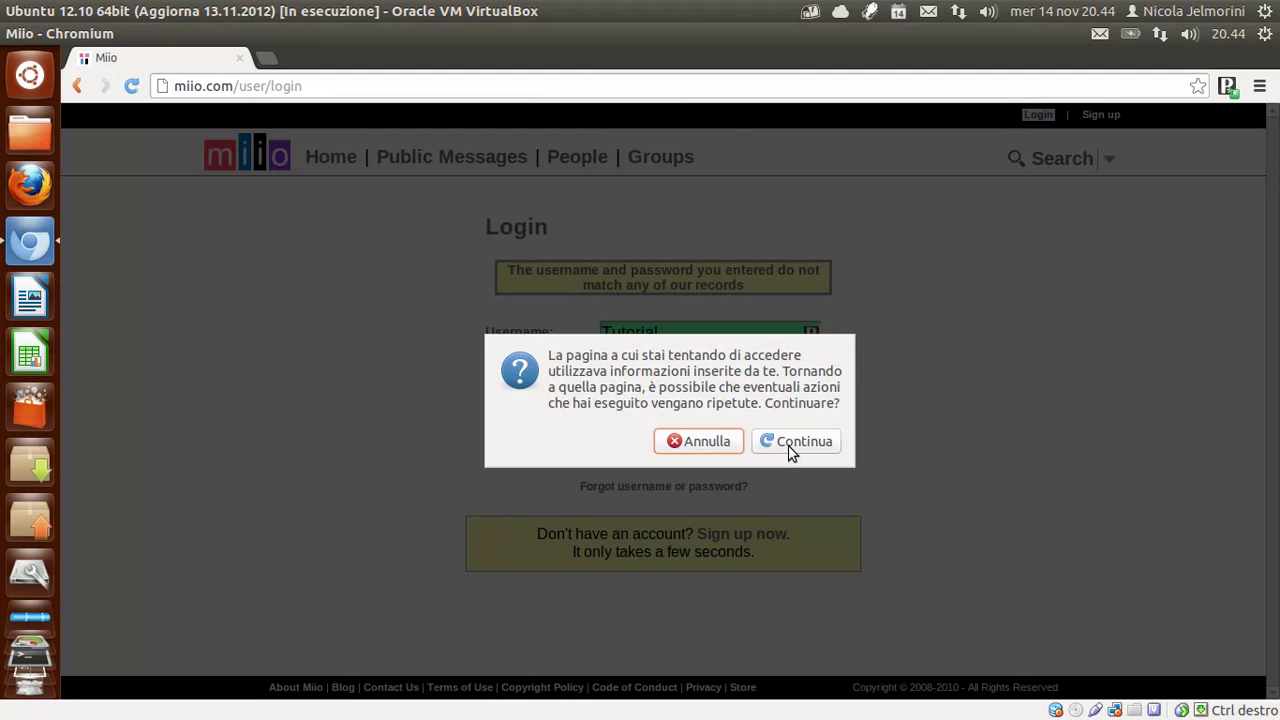
click(795, 444)
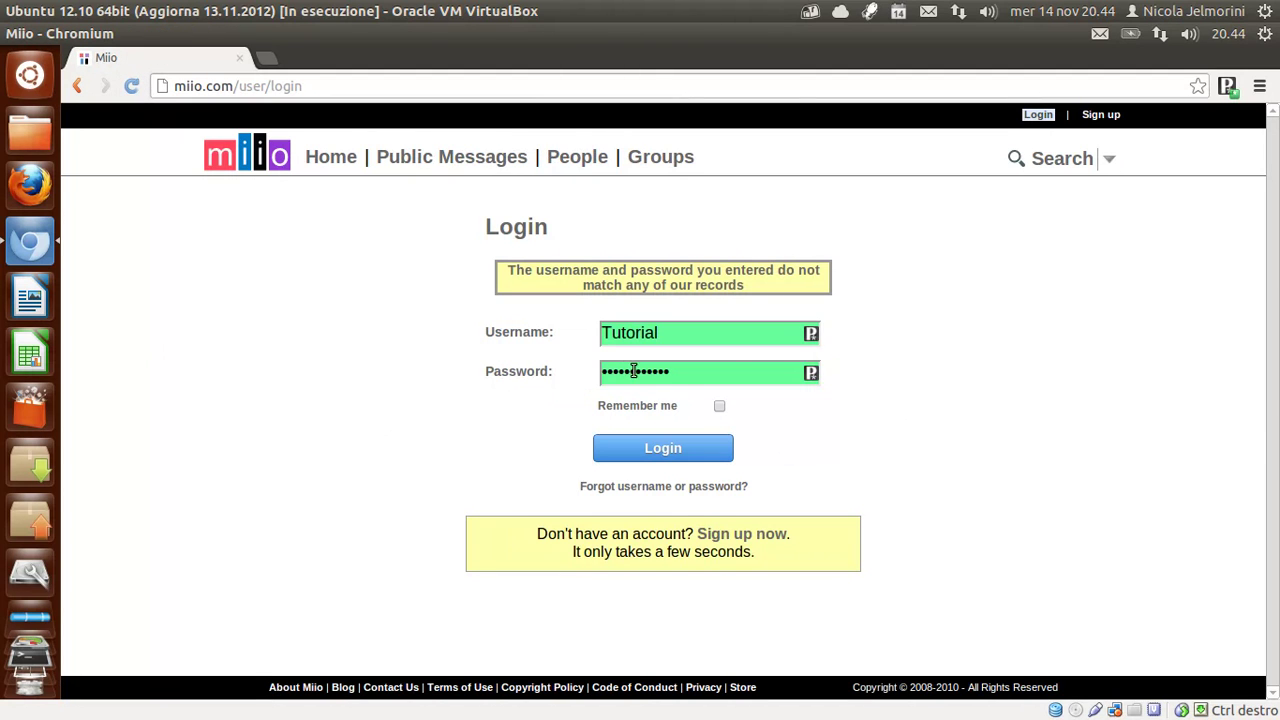
drag(688, 372, 602, 372)
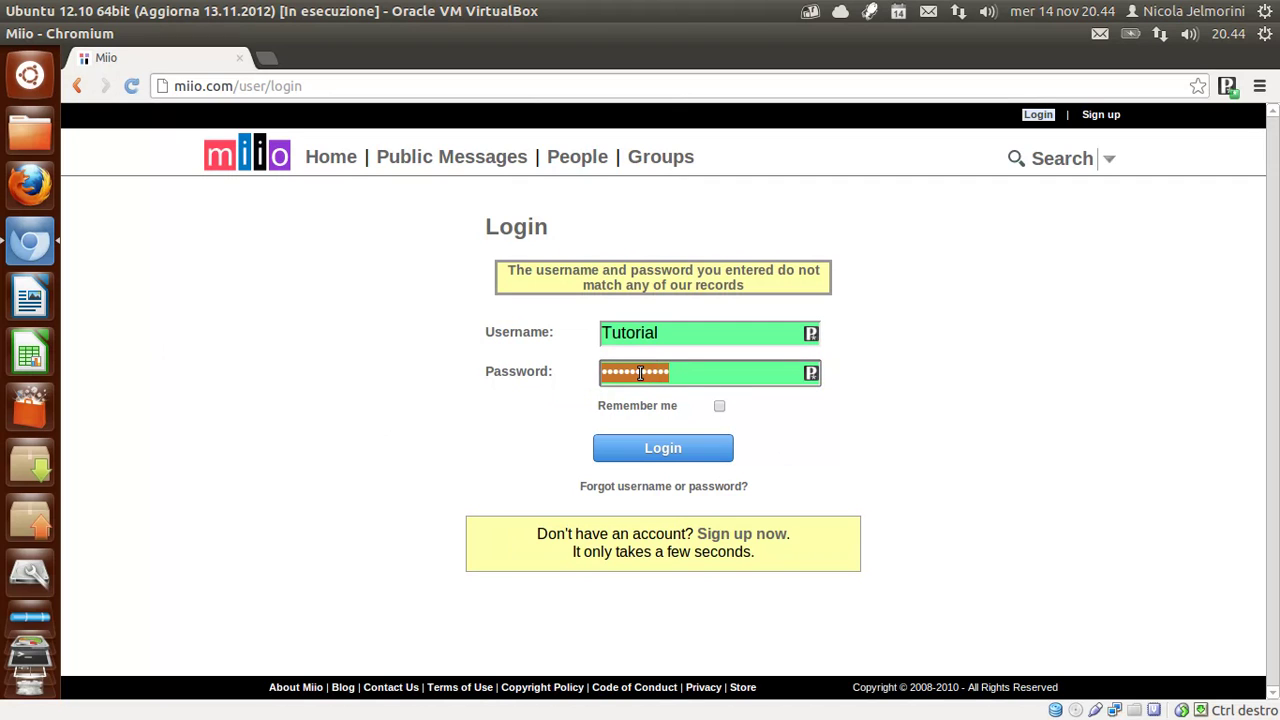
click(692, 371)
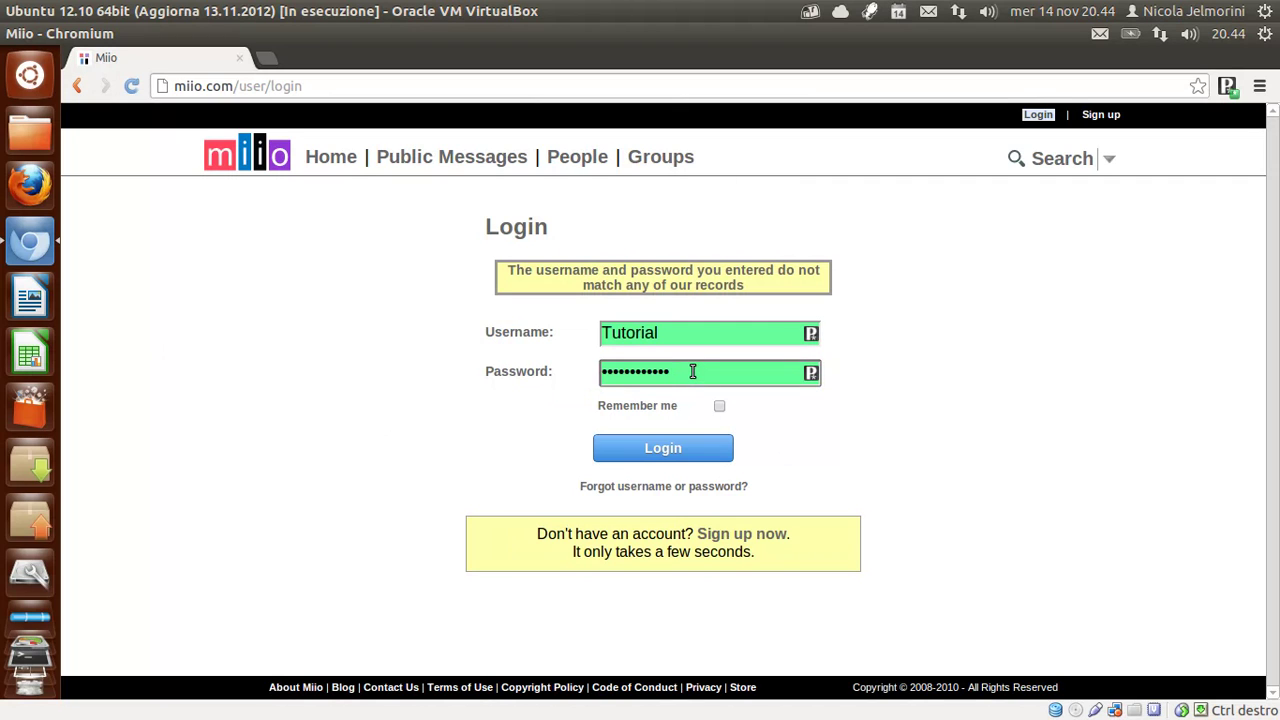